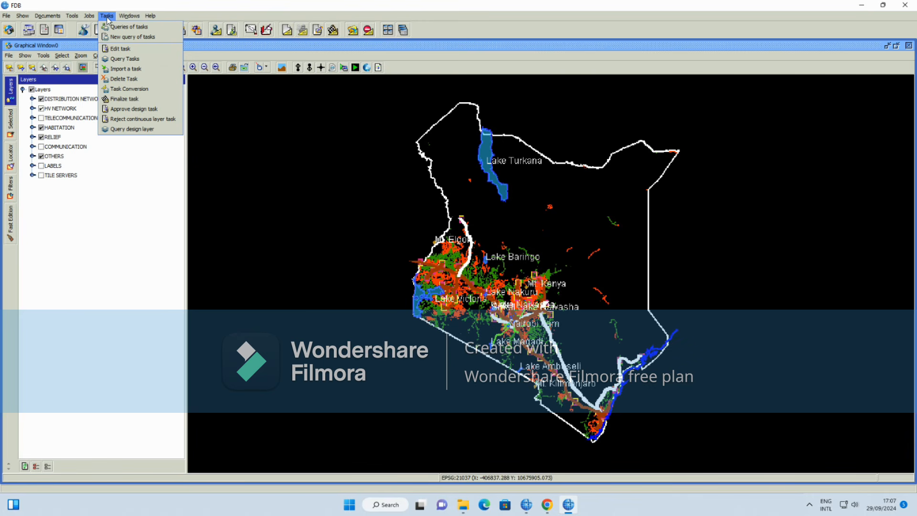
# Start importing a task and choose SHP Task as the task type
pyautogui.click(107, 17)
pyautogui.click(107, 18)
pyautogui.click(121, 72)
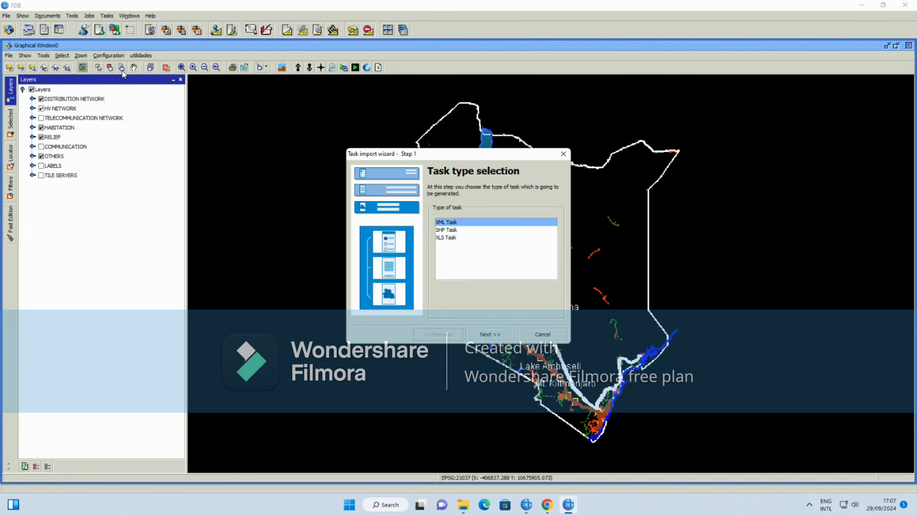
pyautogui.click(453, 233)
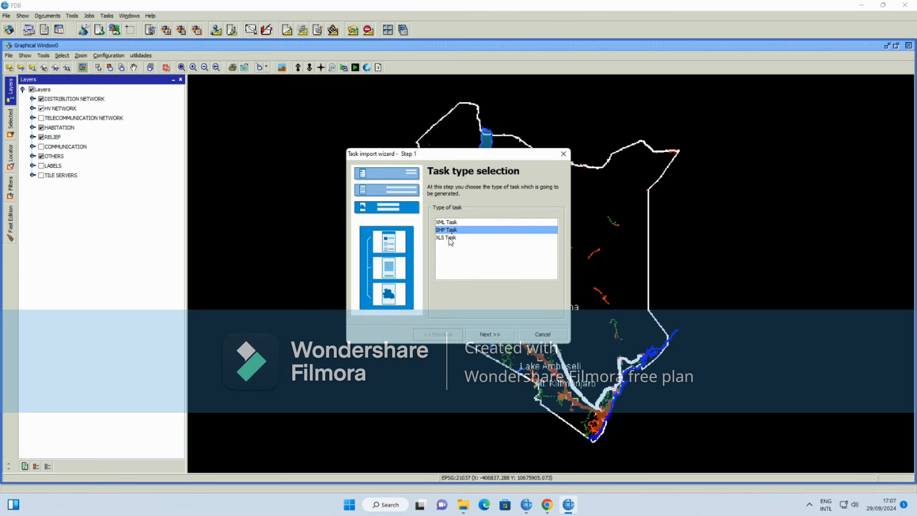
pyautogui.click(496, 334)
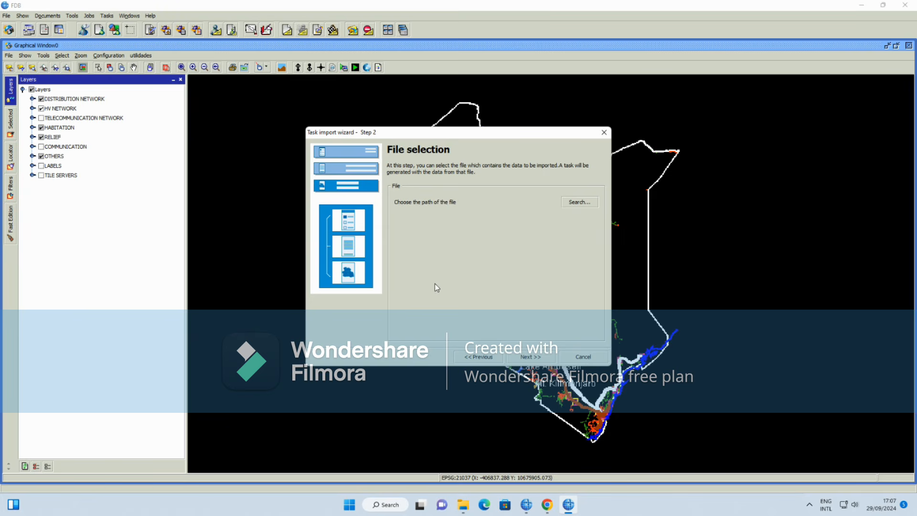
# Choose mv_line.shp from the import folder in Downloads as the file to import and continue to the final class selection
pyautogui.click(576, 204)
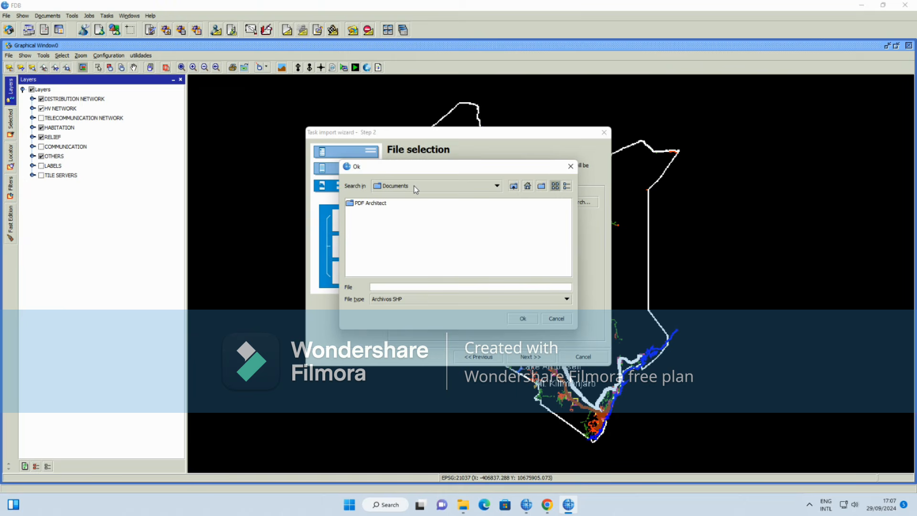
pyautogui.click(497, 187)
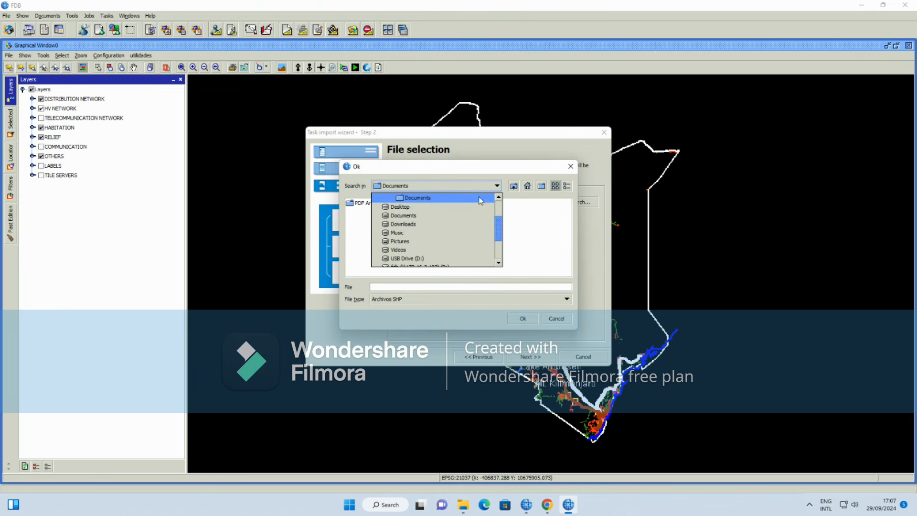
pyautogui.click(401, 225)
pyautogui.doubleClick(359, 205)
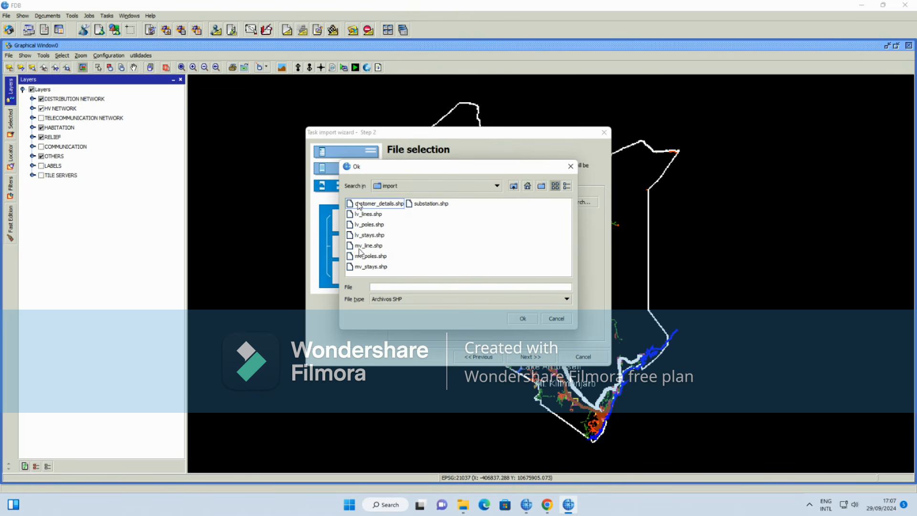
pyautogui.click(359, 247)
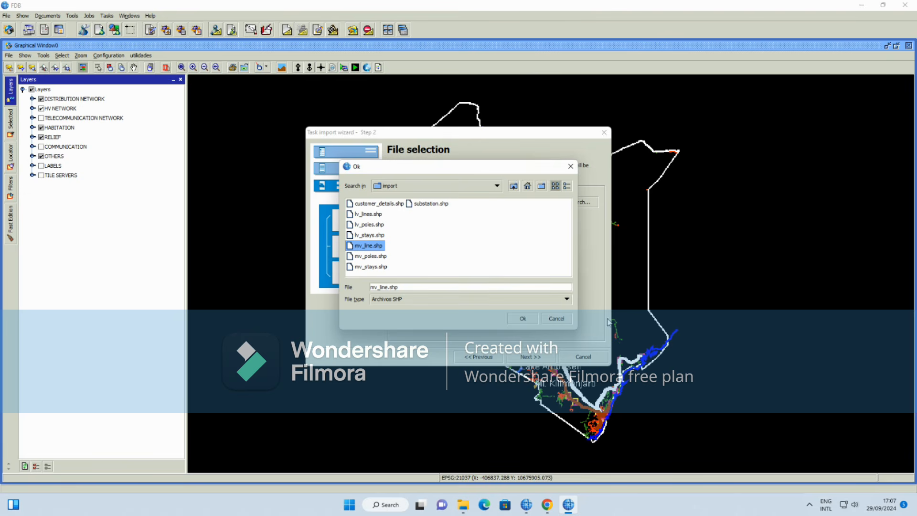
pyautogui.click(522, 319)
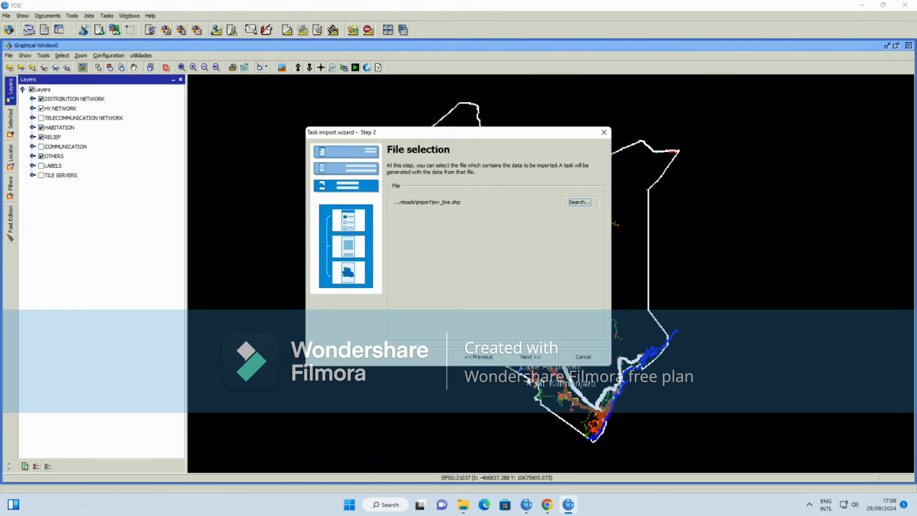
pyautogui.click(535, 357)
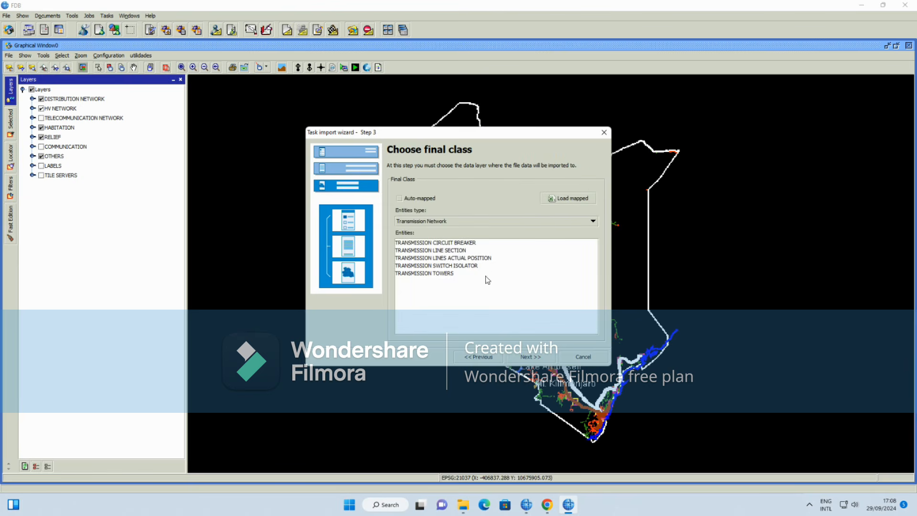
# Set the entities type to Distribution Network and choose MV LINE SECTION as the final class
pyautogui.click(552, 222)
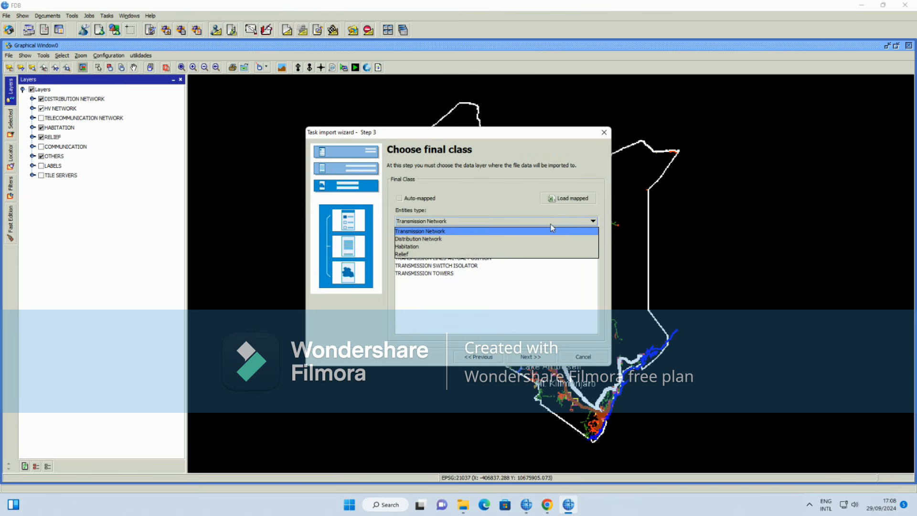
pyautogui.click(410, 239)
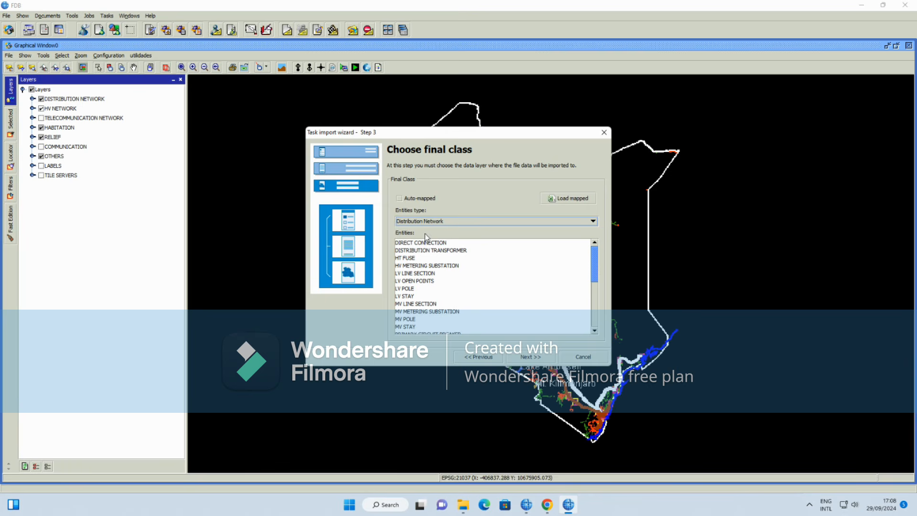
pyautogui.click(421, 305)
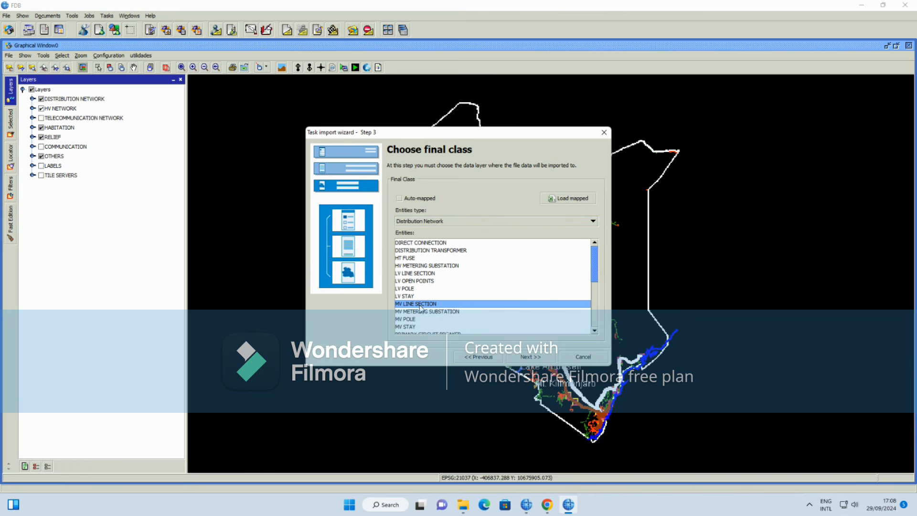
pyautogui.click(541, 362)
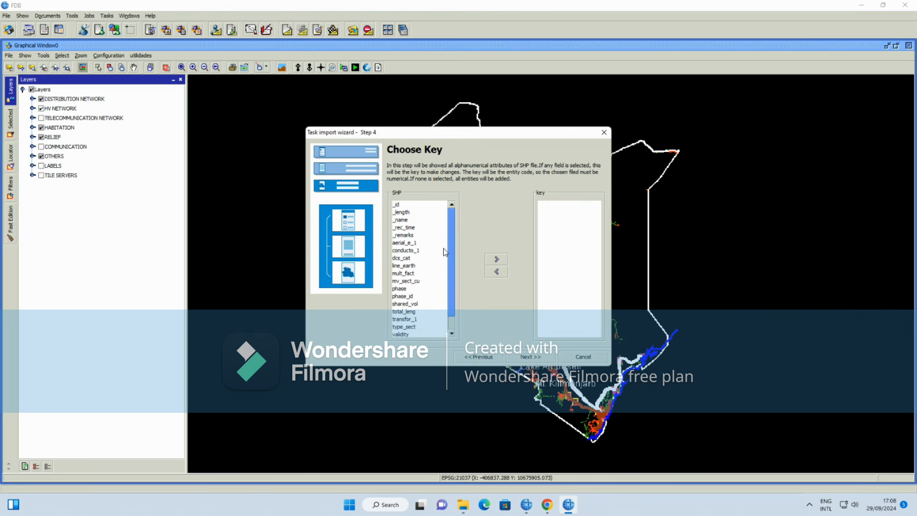
# Review the SHP attributes and continue to the field mapping without choosing a key
pyautogui.scroll(-1, 445, 252)
pyautogui.scroll(1, 444, 253)
pyautogui.click(538, 358)
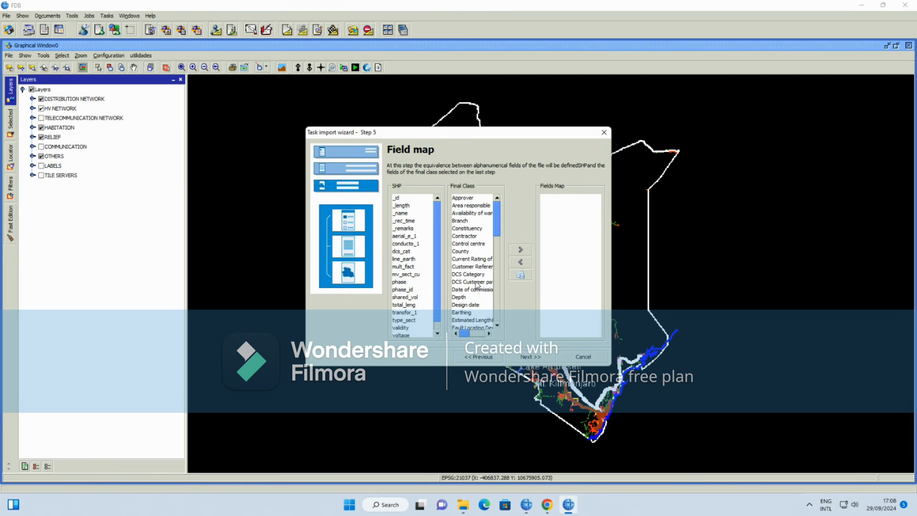
# Map the SHP field dcs_cat to DCS Category
pyautogui.click(406, 256)
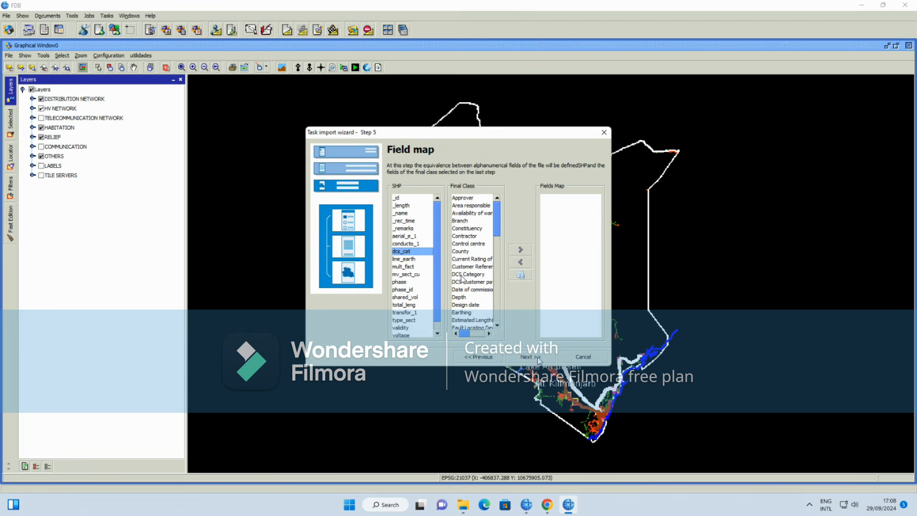
pyautogui.click(477, 276)
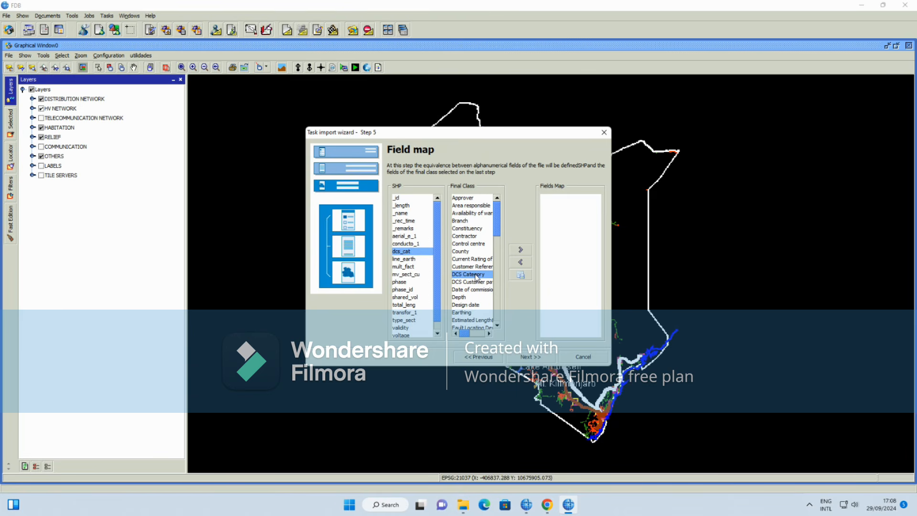
pyautogui.click(521, 251)
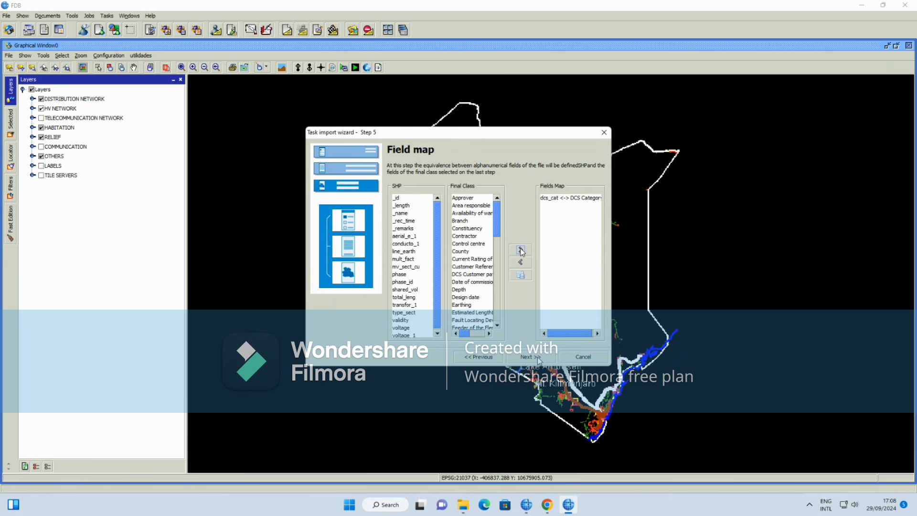
# Map the SHP field mult_fact to the Multiplication factor field of the final class
pyautogui.click(410, 260)
pyautogui.scroll(-6, 465, 283)
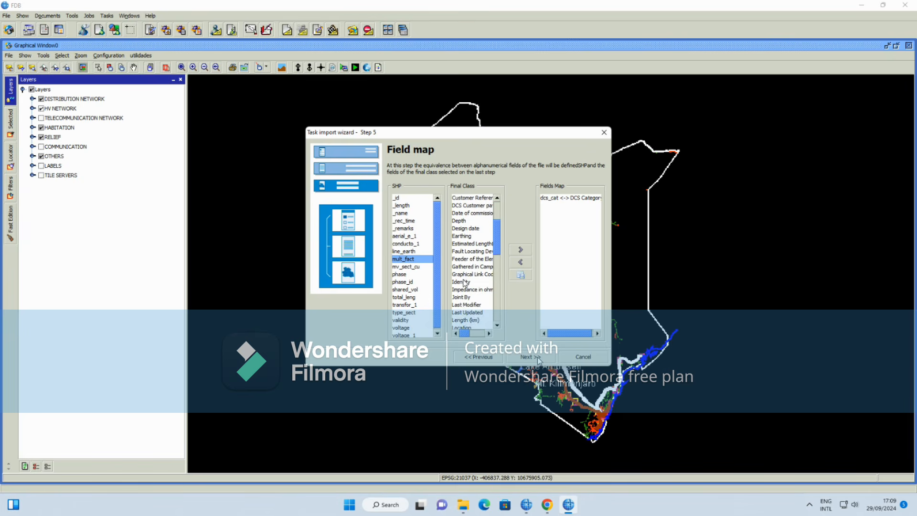
pyautogui.scroll(-2, 464, 283)
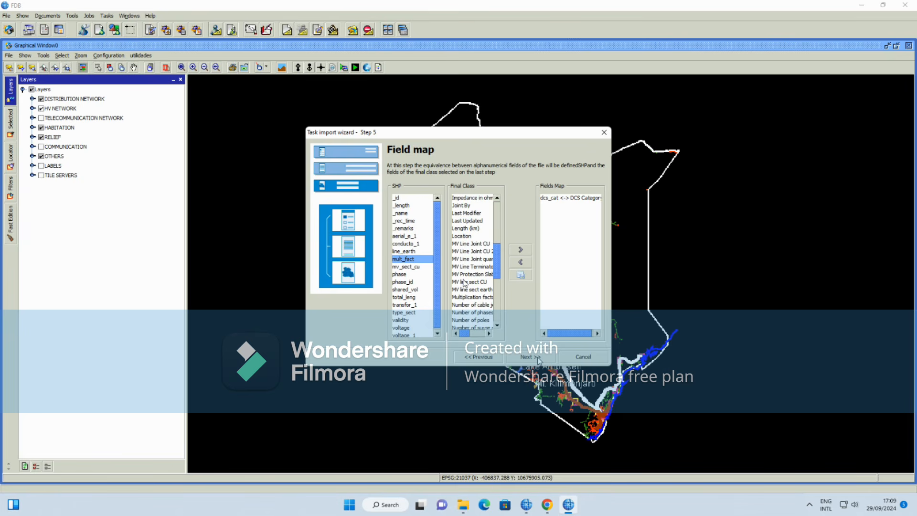
pyautogui.scroll(-1, 464, 283)
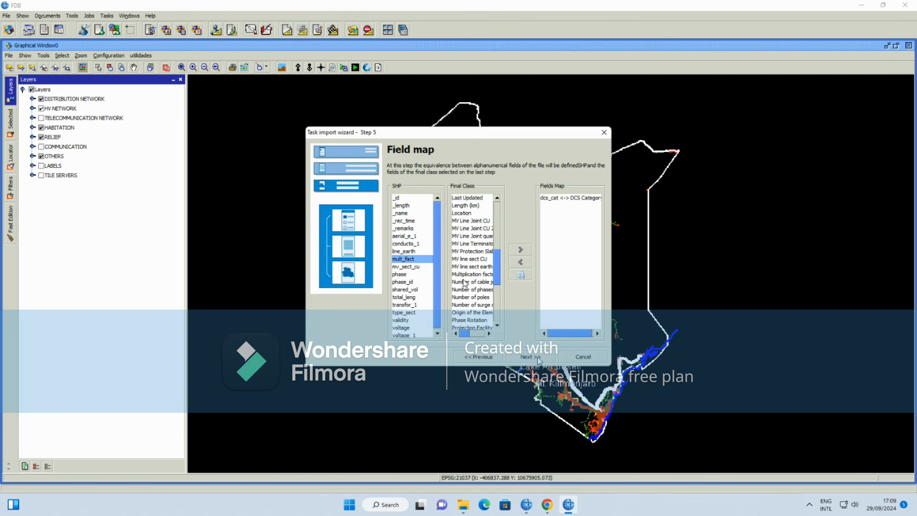
pyautogui.click(464, 276)
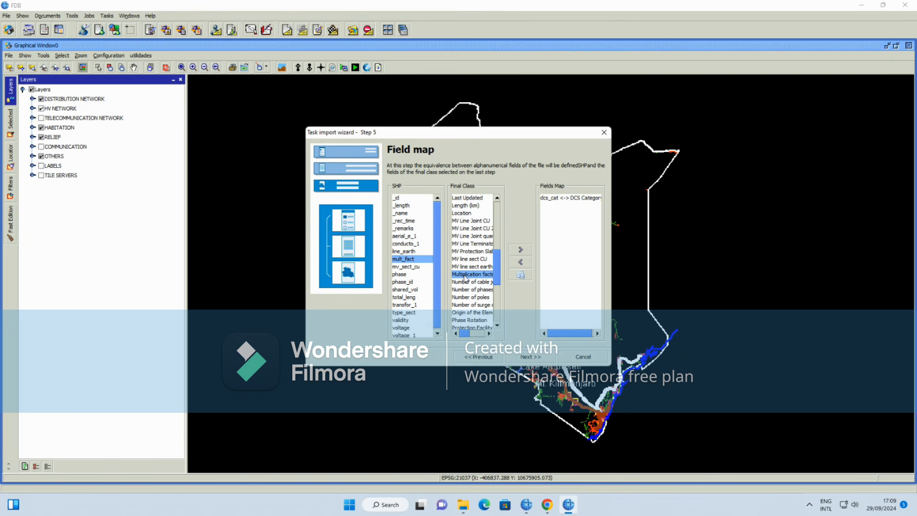
pyautogui.click(521, 250)
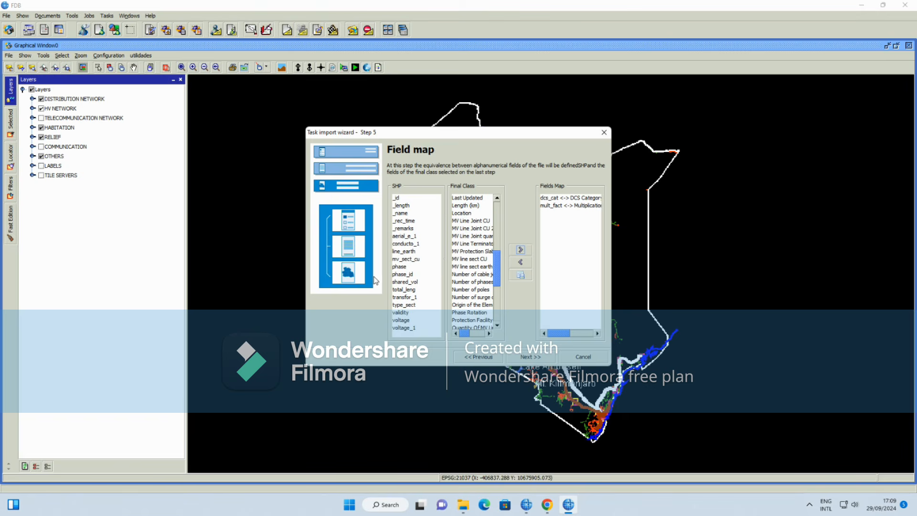
# Map the SHP field mv_sect_cu to MV line sect CU and phase_id to Number of phases
pyautogui.click(416, 260)
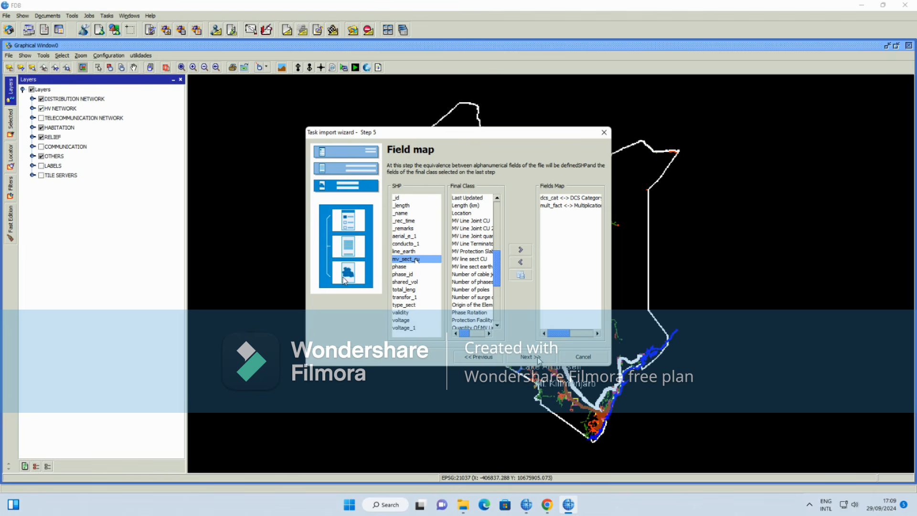
pyautogui.click(470, 261)
pyautogui.click(522, 249)
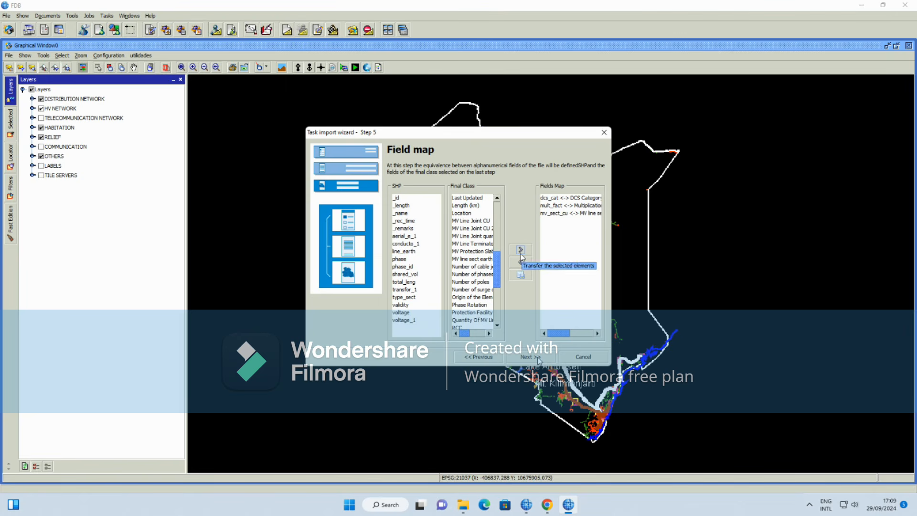
pyautogui.click(409, 271)
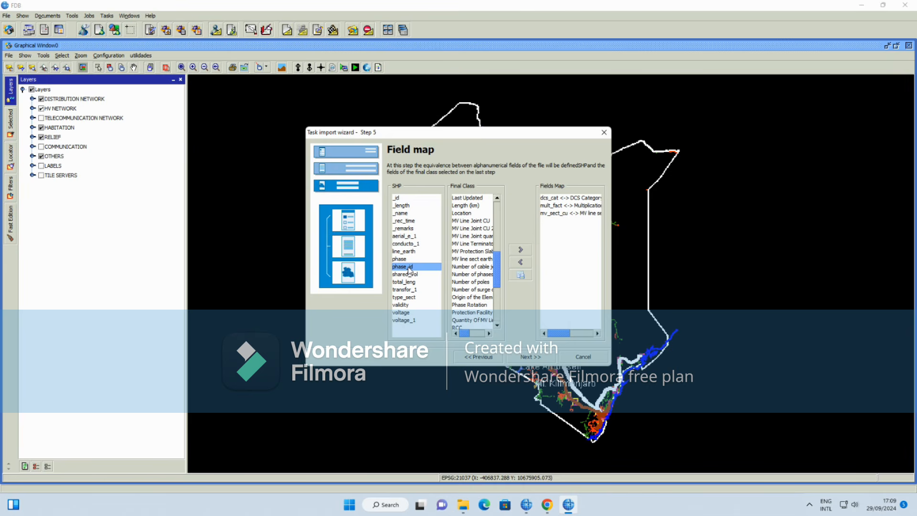
pyautogui.click(476, 275)
pyautogui.click(528, 247)
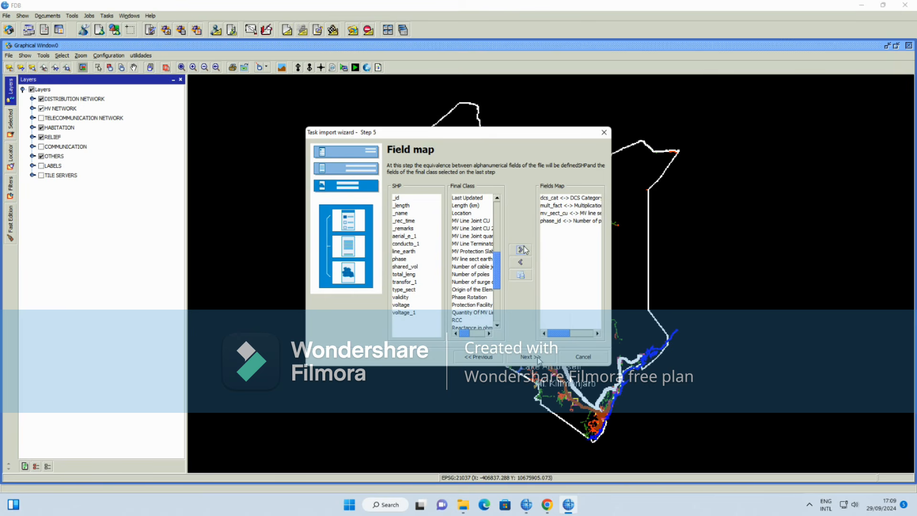
# Map the SHP field shared_vol to Shared Voltages
pyautogui.click(404, 267)
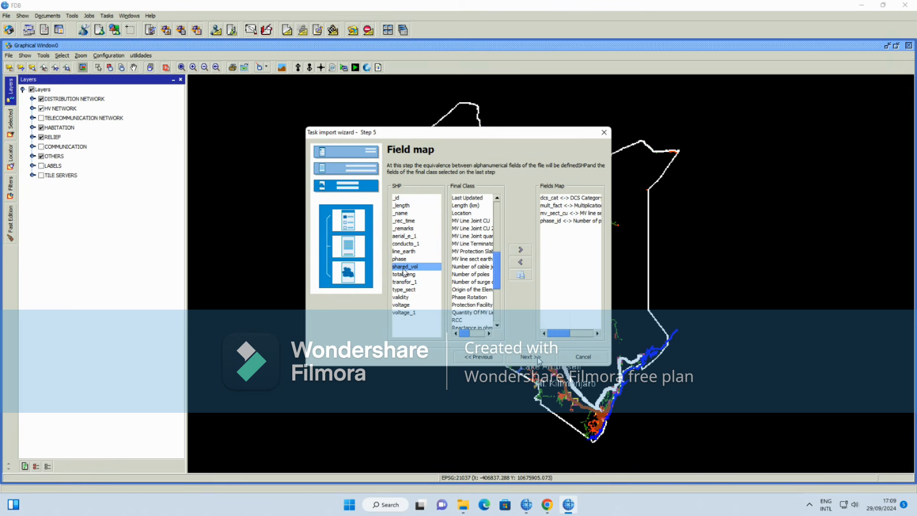
pyautogui.scroll(-3, 482, 258)
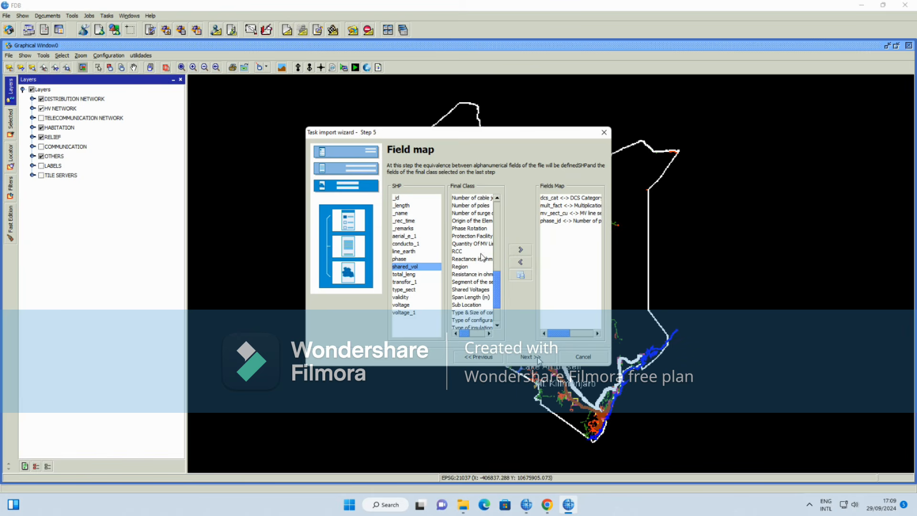
pyautogui.click(476, 289)
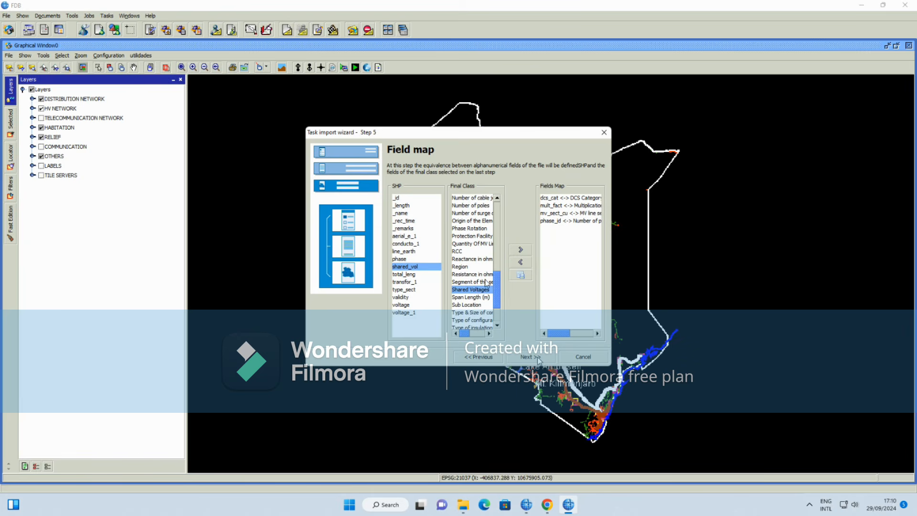
pyautogui.click(521, 250)
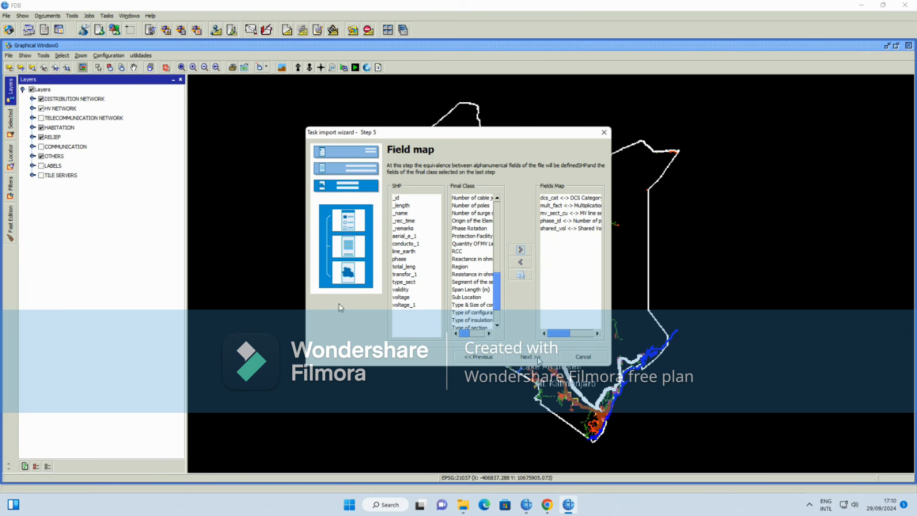
# Map the SHP field validity to the Validity field of the final class
pyautogui.click(407, 290)
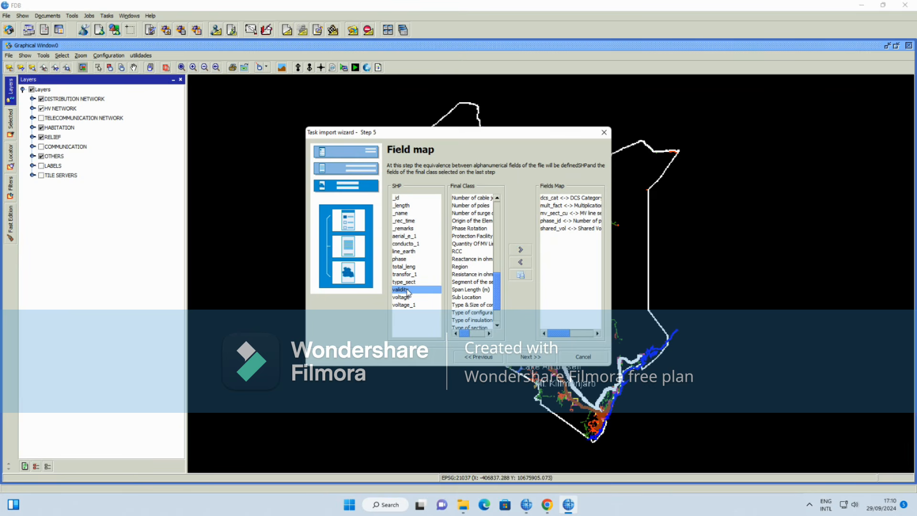
pyautogui.scroll(-1, 476, 276)
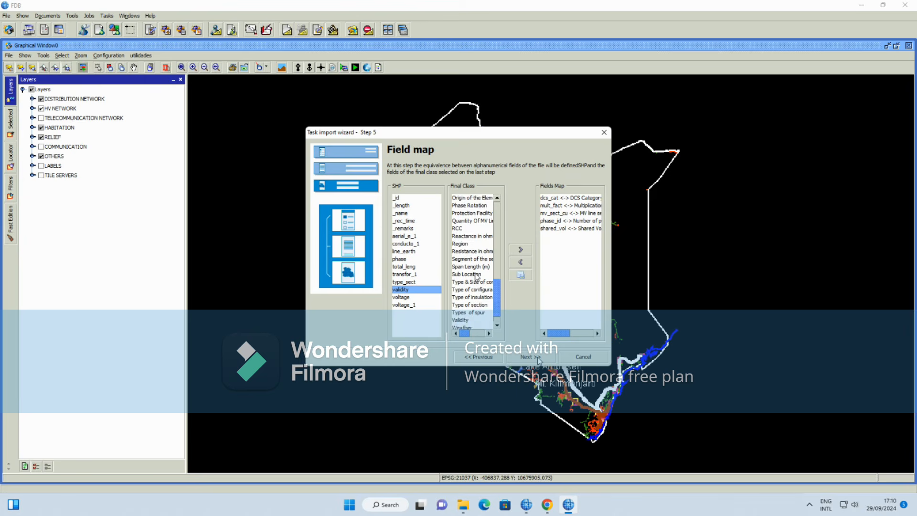
pyautogui.scroll(-1, 476, 276)
pyautogui.click(462, 303)
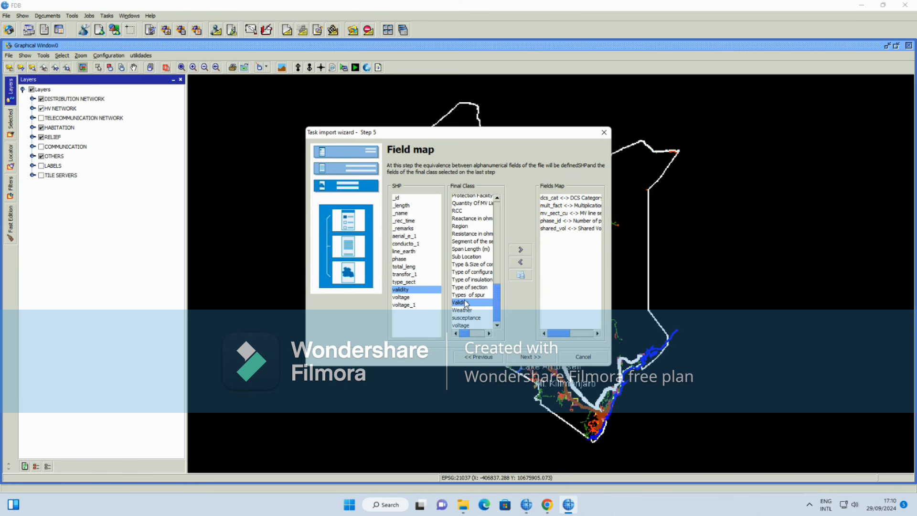
pyautogui.click(521, 249)
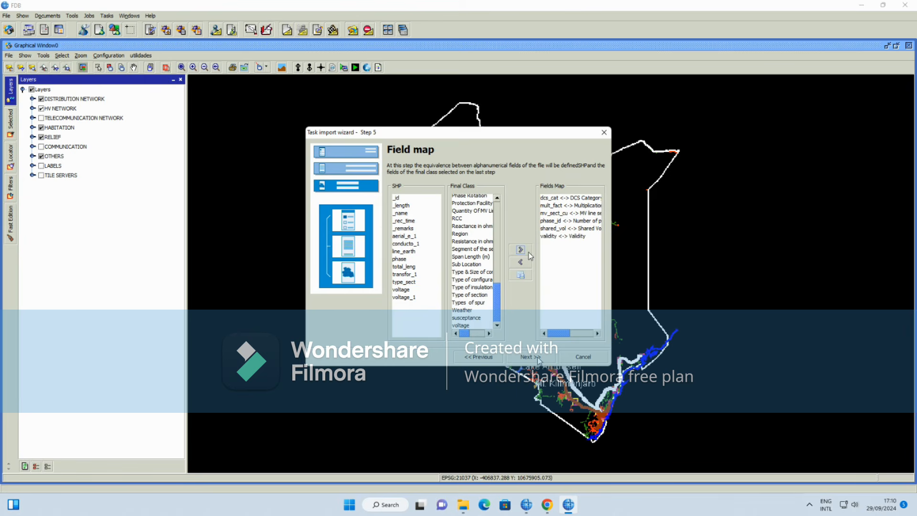
# Map the SHP field voltage_1 to the voltage field of the final class
pyautogui.click(405, 299)
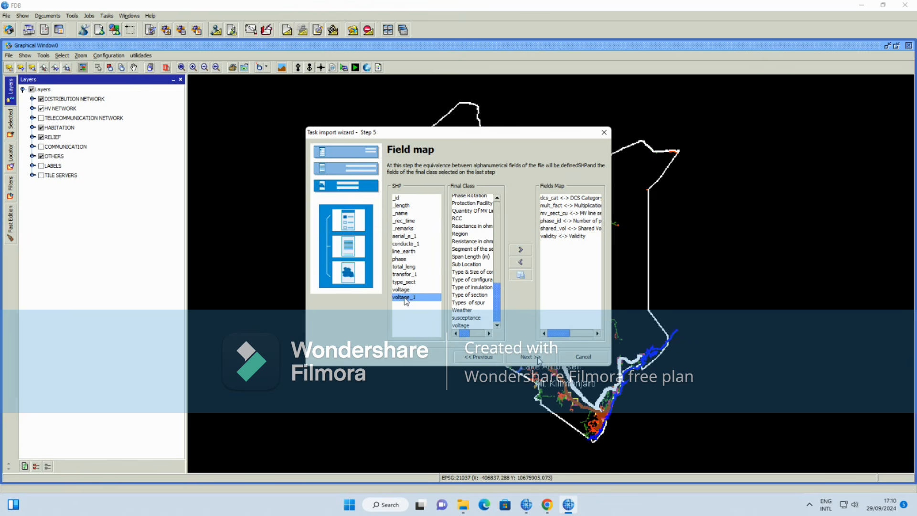
pyautogui.click(461, 326)
pyautogui.click(521, 249)
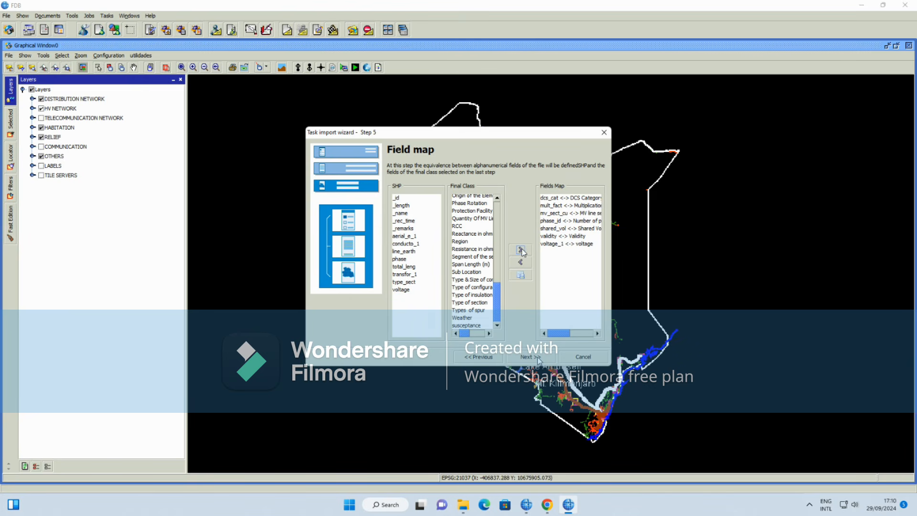
# Finalize the import as a new task named mv_line and dismiss the import report
pyautogui.click(532, 358)
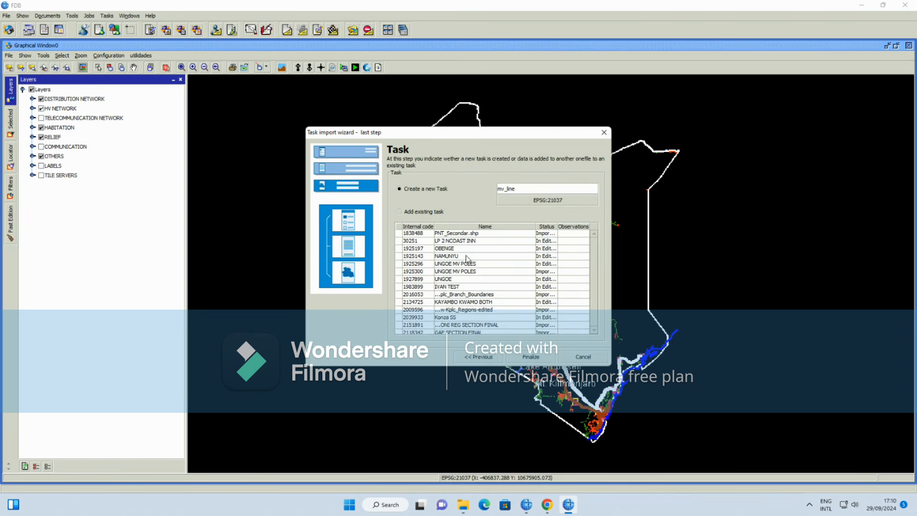
pyautogui.click(529, 358)
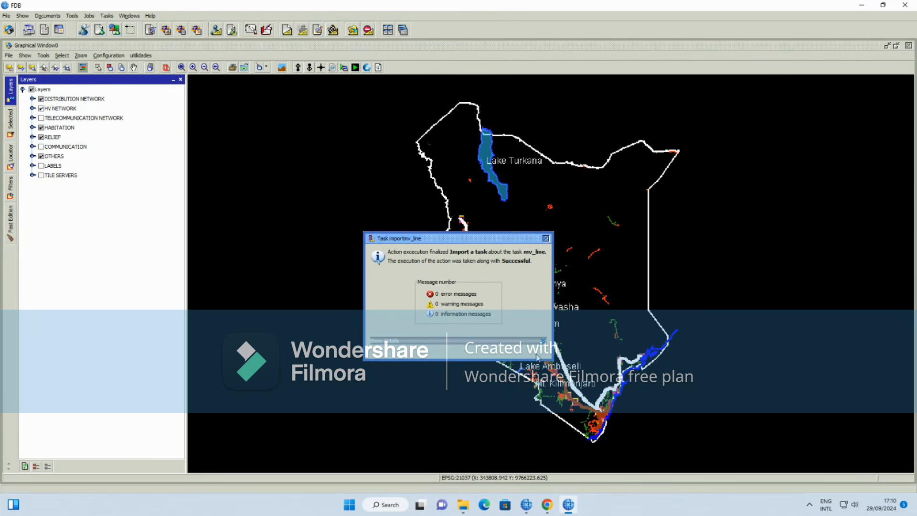
pyautogui.click(546, 238)
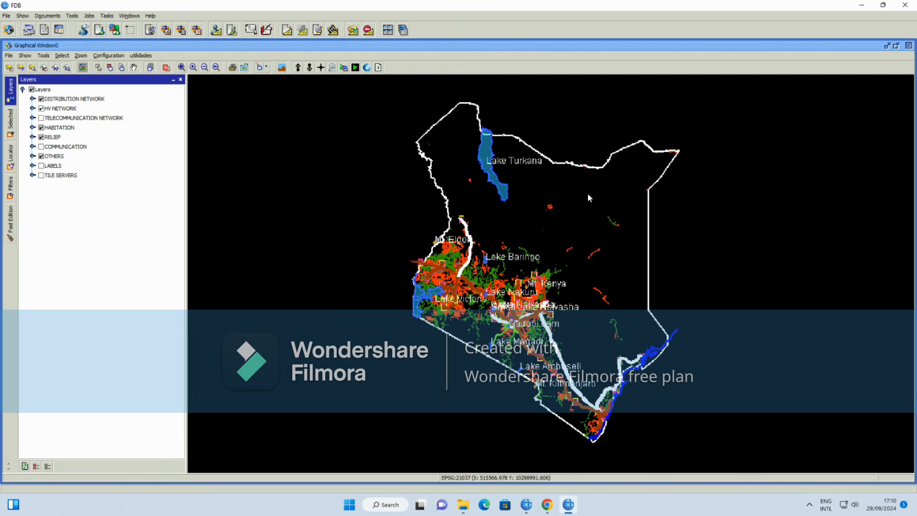
# Start another task import with SHP Task as the task type
pyautogui.click(107, 17)
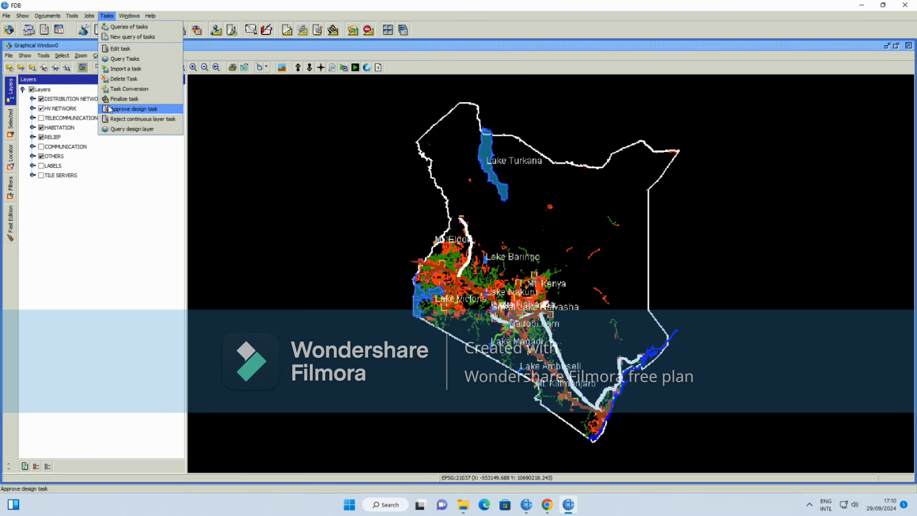
pyautogui.click(142, 70)
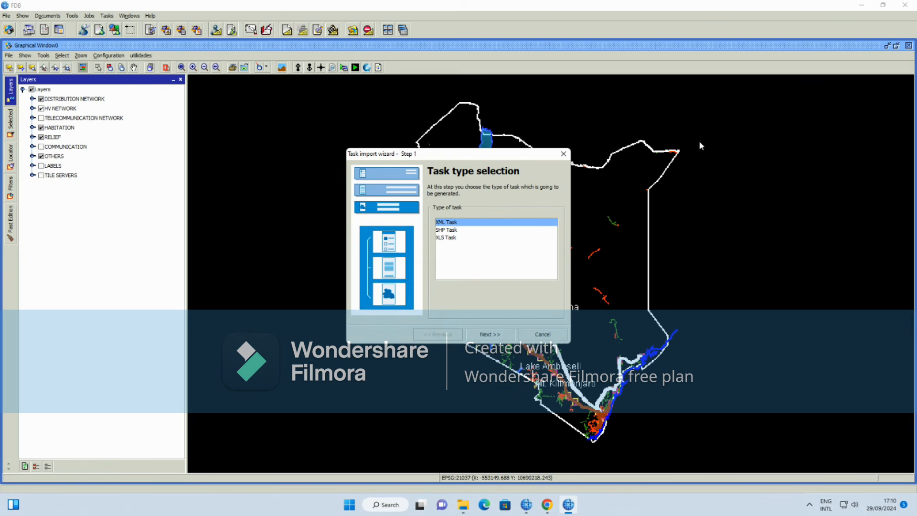
pyautogui.click(438, 230)
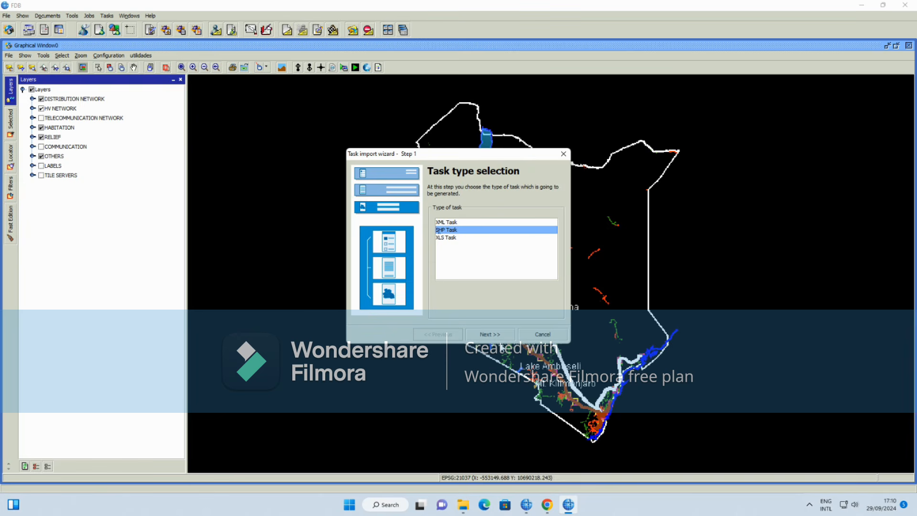
pyautogui.click(488, 334)
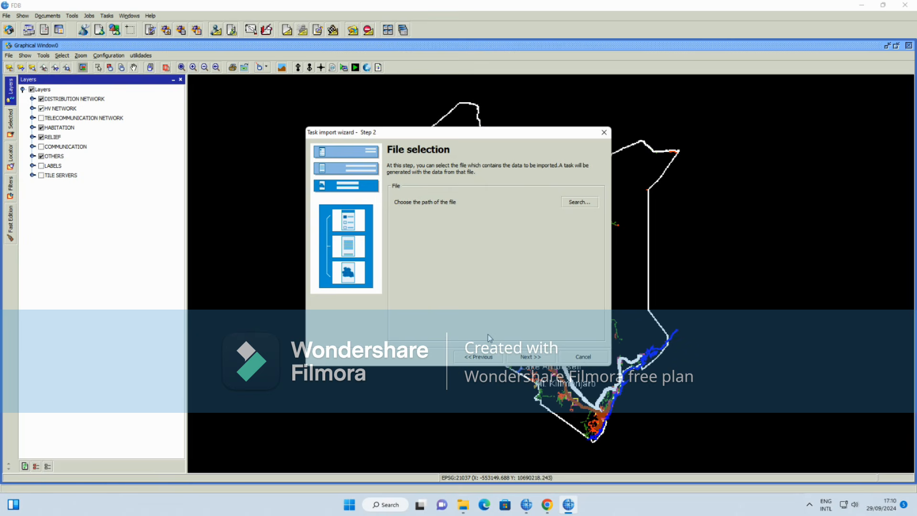
# Choose mv_poles.shp from the import folder in Downloads as the file to import
pyautogui.click(577, 205)
pyautogui.click(486, 191)
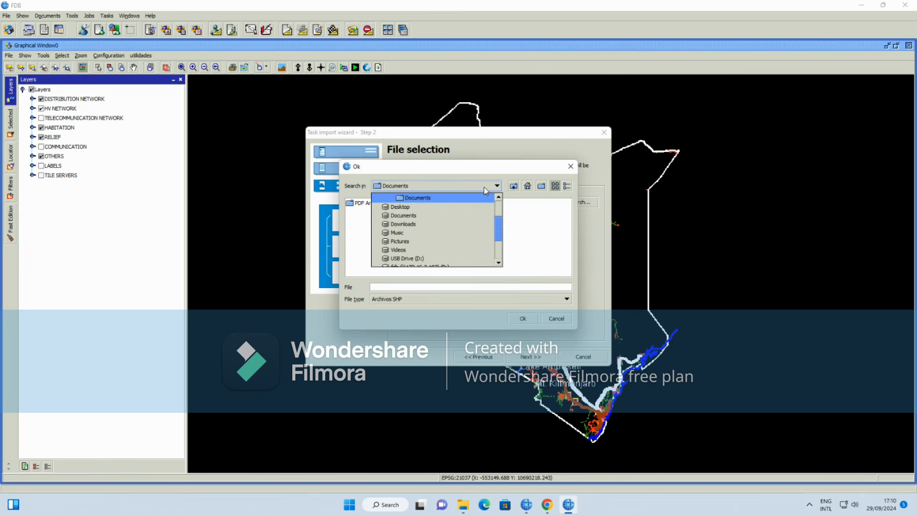
pyautogui.scroll(-1, 431, 222)
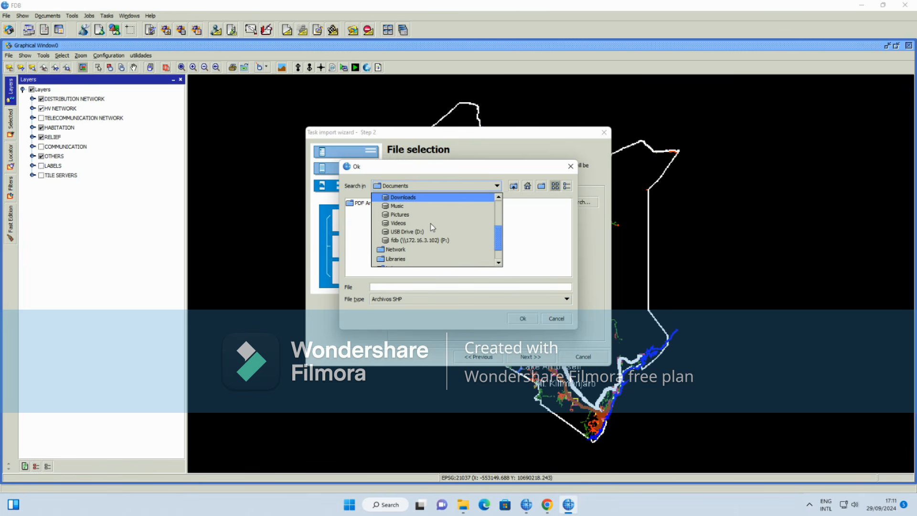
pyautogui.scroll(2, 431, 223)
pyautogui.click(414, 257)
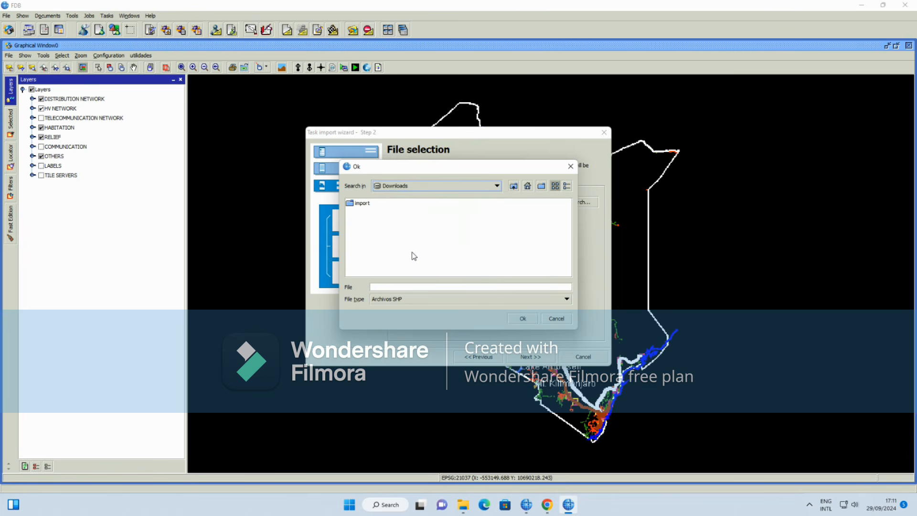
pyautogui.doubleClick(363, 205)
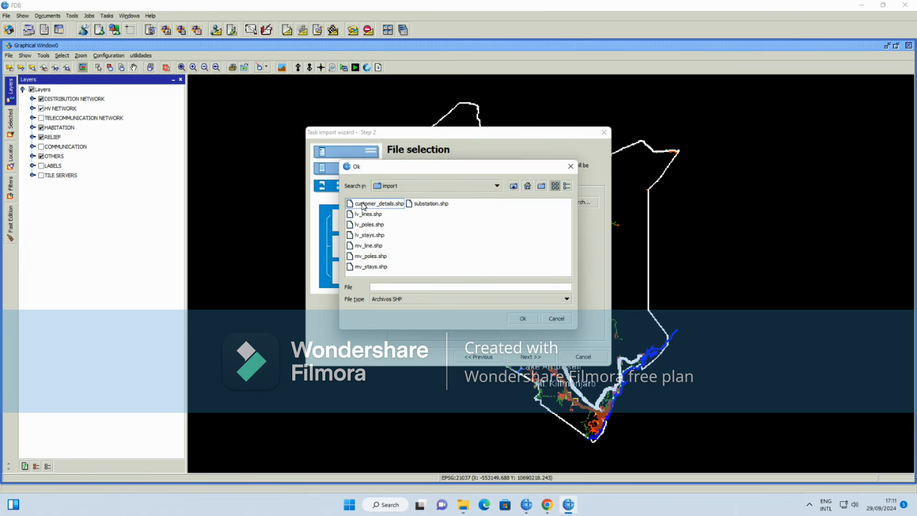
pyautogui.doubleClick(370, 256)
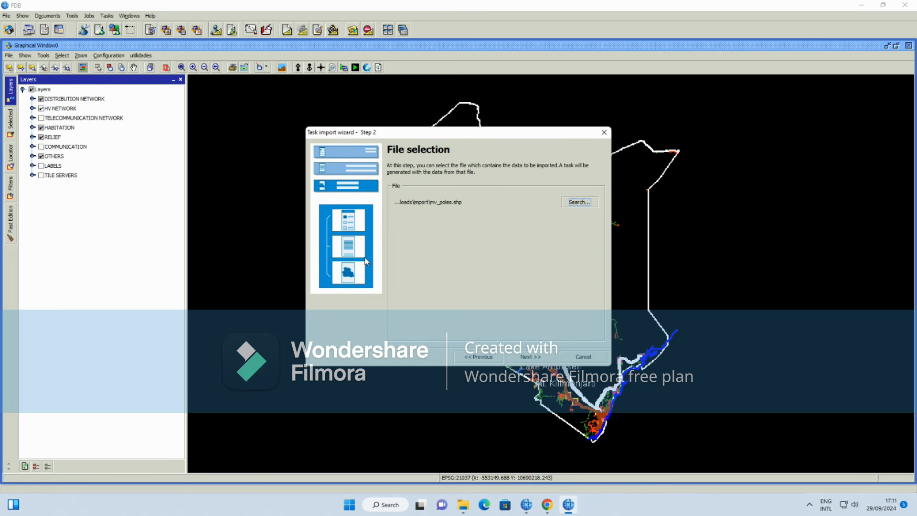
pyautogui.click(529, 357)
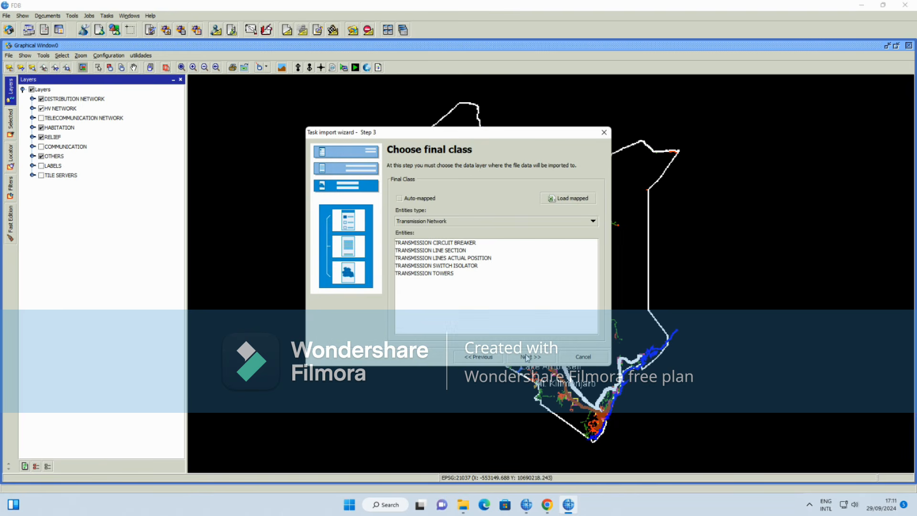
# Set the final class to MV POLE under the Distribution Network entities, leaving the key empty
pyautogui.click(451, 222)
pyautogui.click(440, 240)
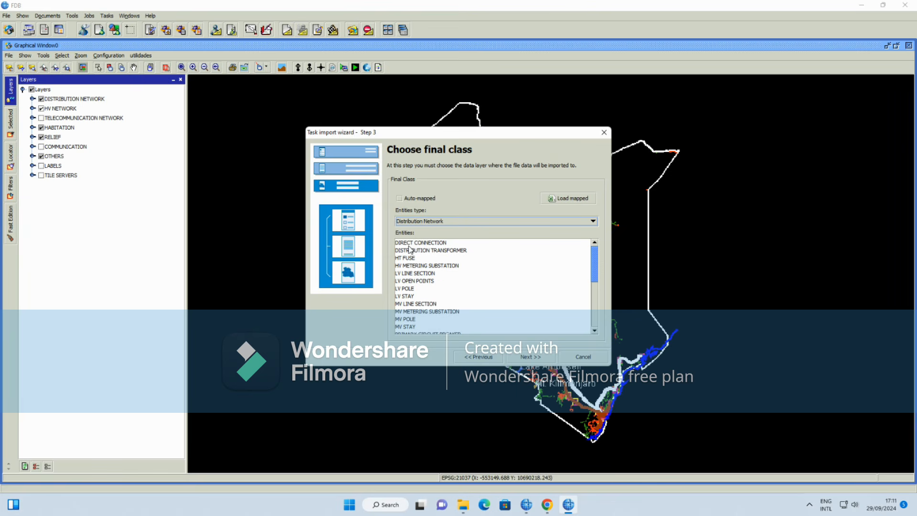
pyautogui.scroll(-1, 456, 316)
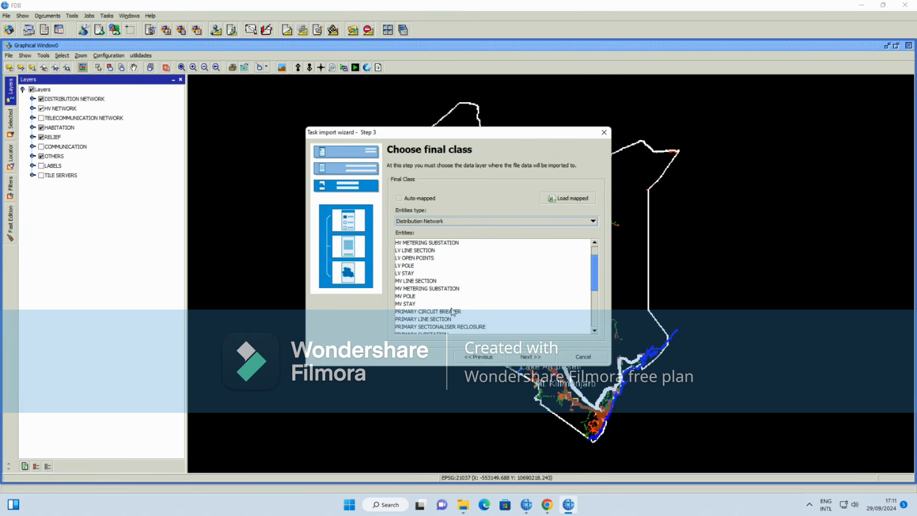
pyautogui.click(414, 296)
pyautogui.click(531, 359)
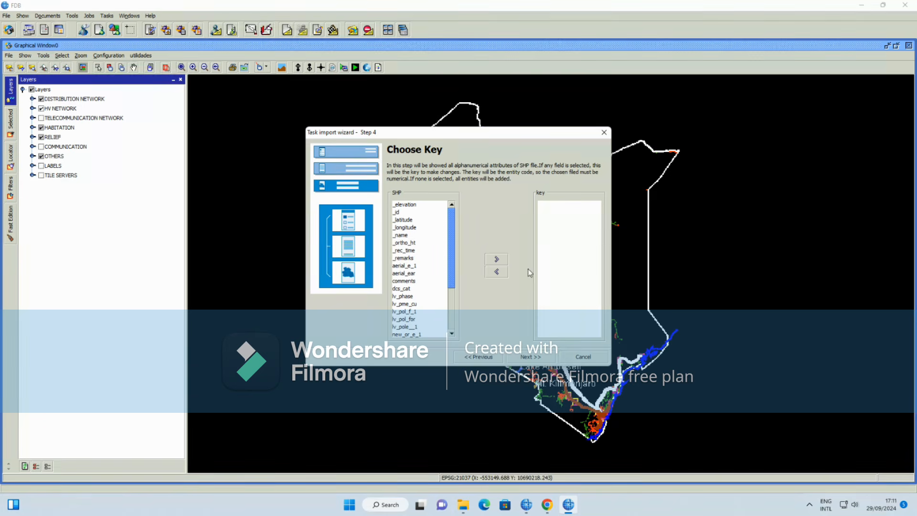
pyautogui.click(529, 357)
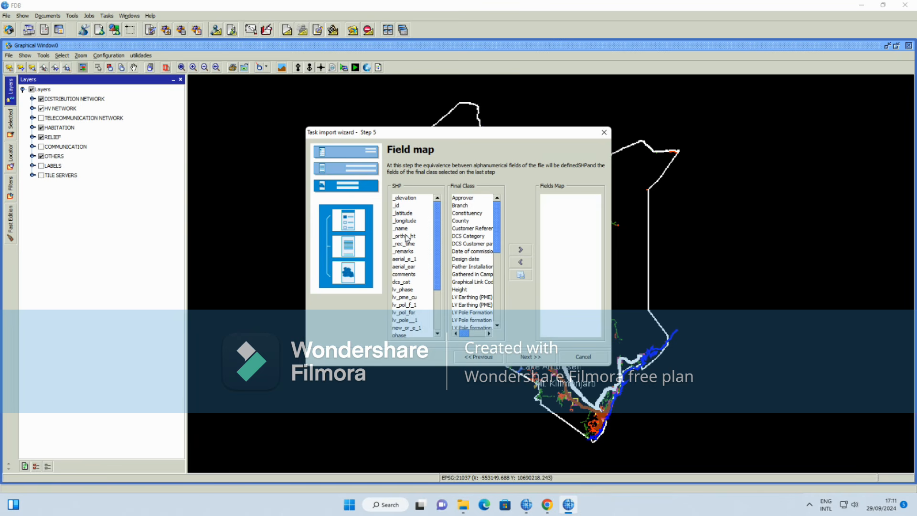
# Map the SHP field dcs_cat to the DCS Category field of the MV POLE class
pyautogui.scroll(-1, 417, 216)
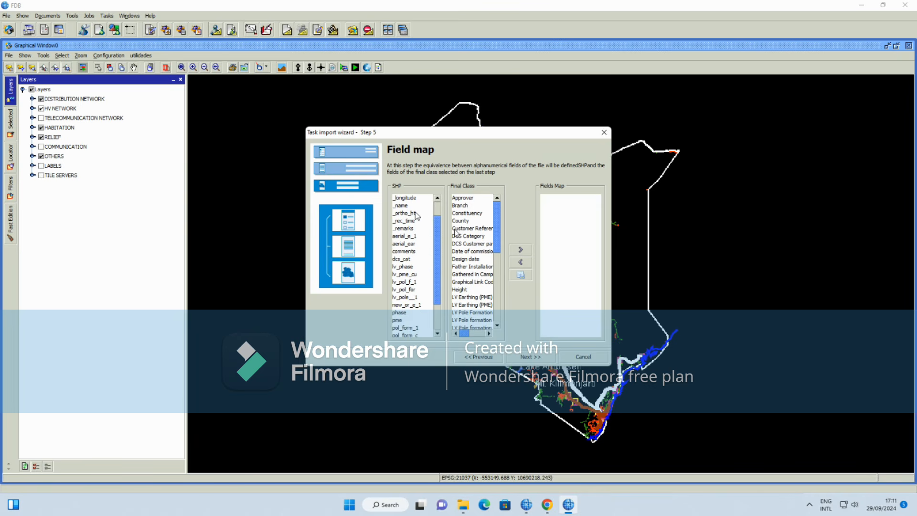
pyautogui.click(400, 260)
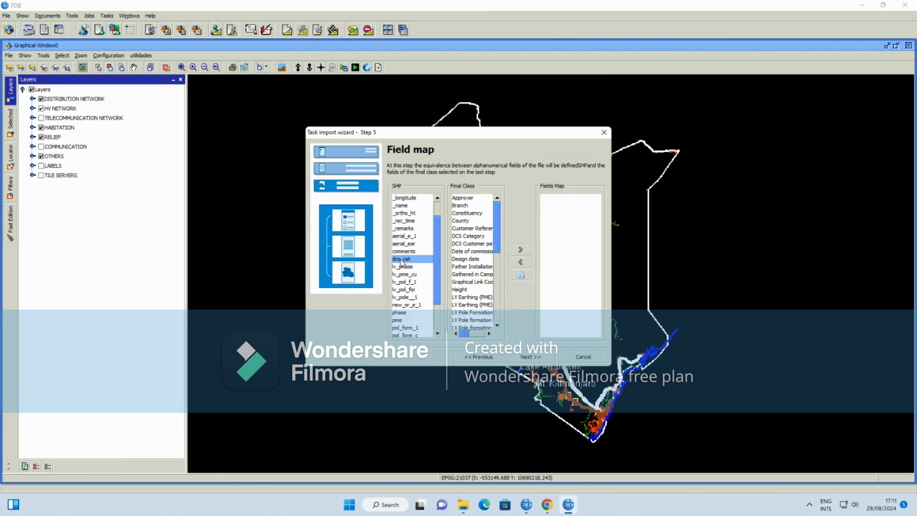
pyautogui.click(467, 237)
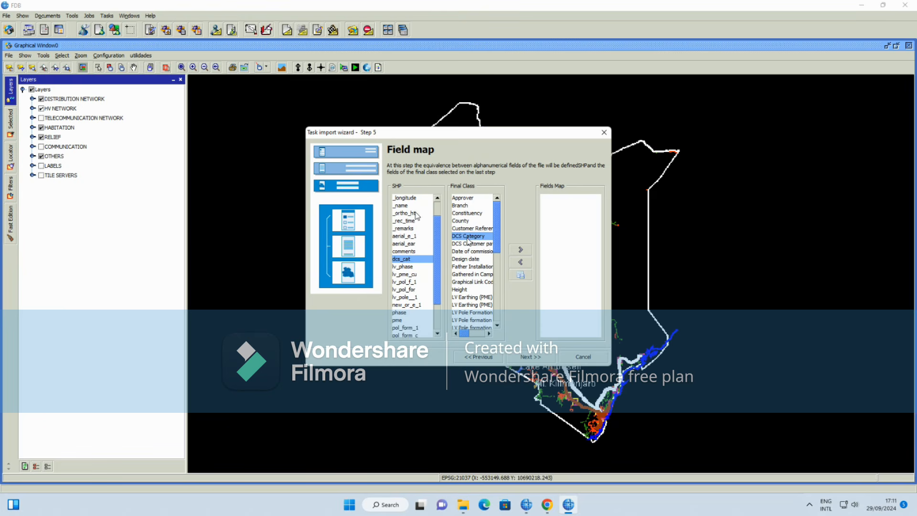
pyautogui.click(525, 252)
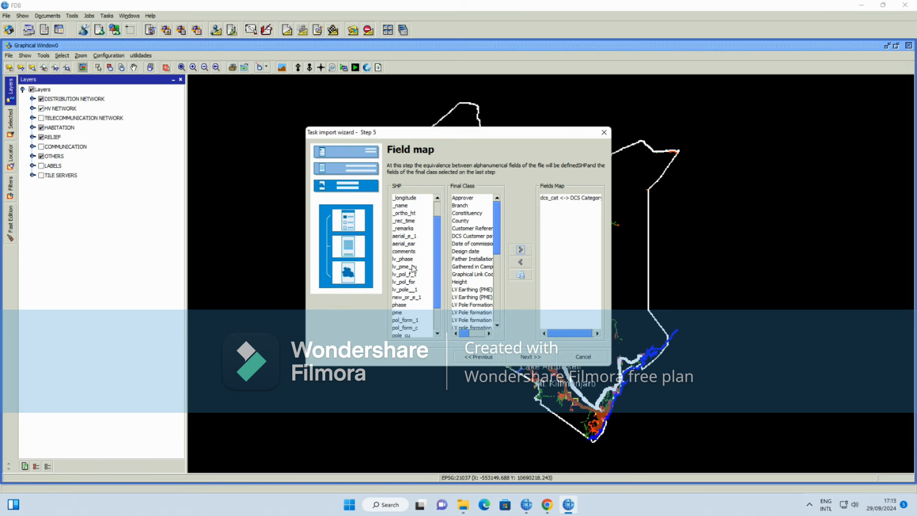
# Map the SHP field pole_cu to the MV pole type CU field
pyautogui.scroll(-1, 419, 312)
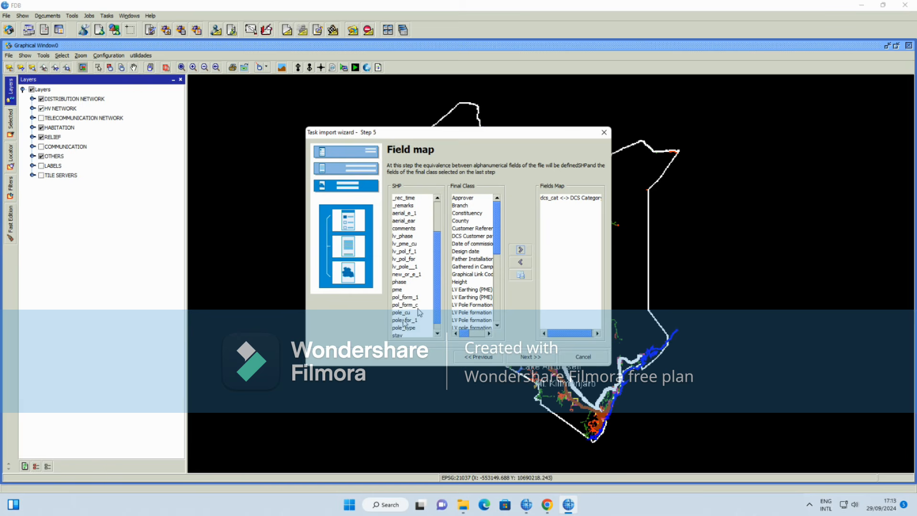
pyautogui.click(405, 313)
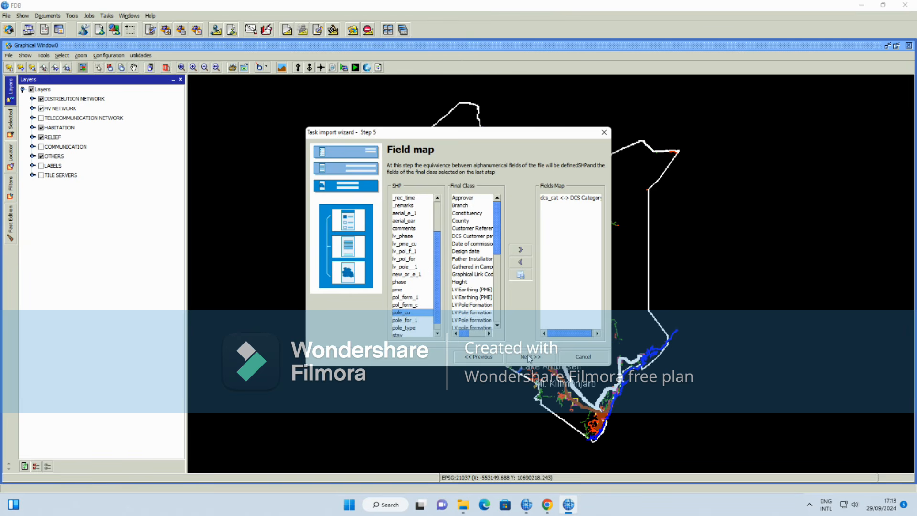
pyautogui.scroll(-1, 478, 282)
pyautogui.scroll(-5, 478, 281)
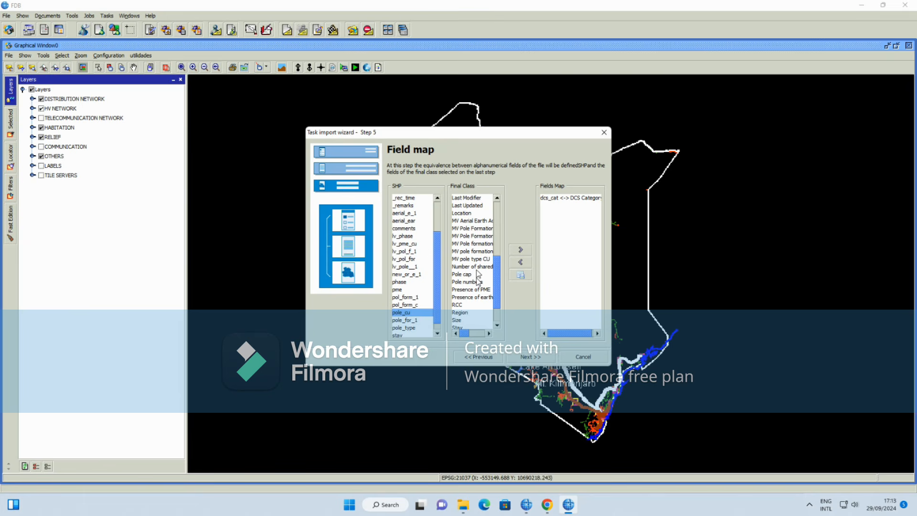
pyautogui.click(470, 261)
pyautogui.click(521, 251)
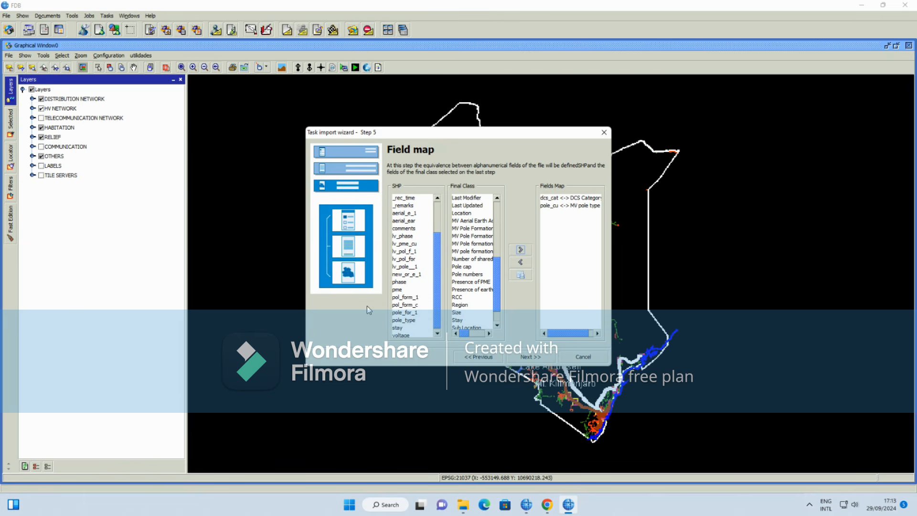
# Map the SHP field pol_form_c to the MV pole formation CU field
pyautogui.click(404, 306)
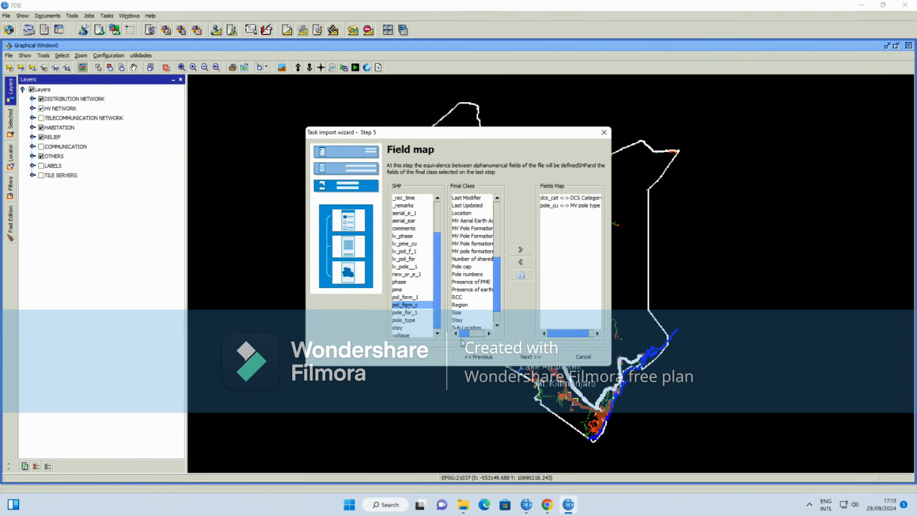
pyautogui.moveTo(465, 334); pyautogui.dragTo(471, 333)
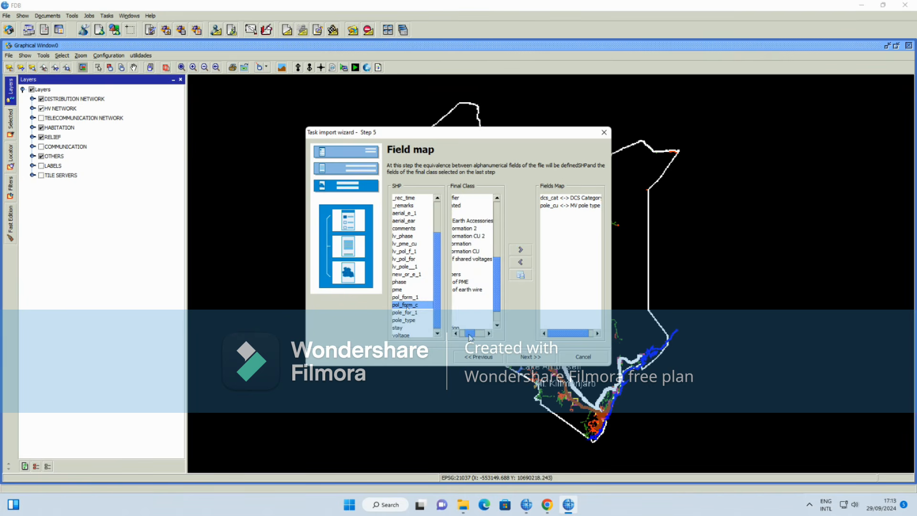
pyautogui.click(461, 251)
pyautogui.click(520, 249)
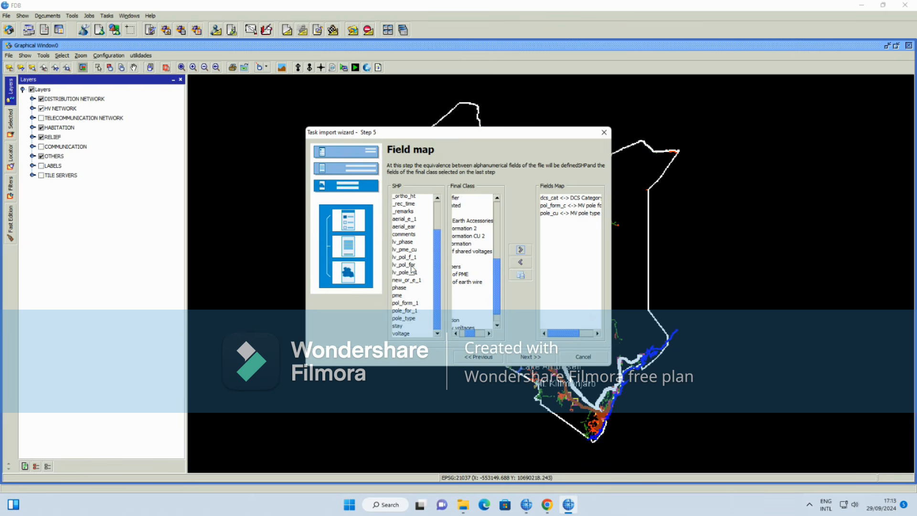
# Map the SHP field lv_pol_for to the LV pole formation CU field
pyautogui.click(411, 265)
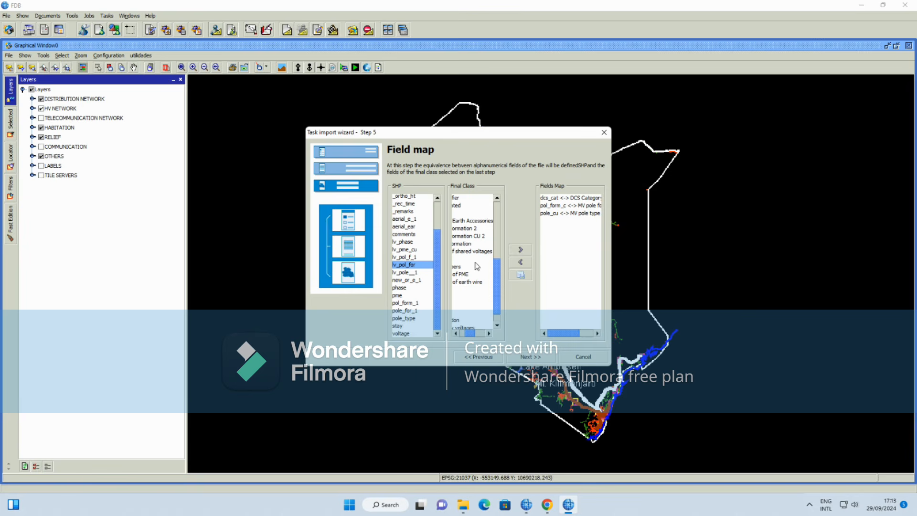
pyautogui.moveTo(472, 336); pyautogui.dragTo(455, 337)
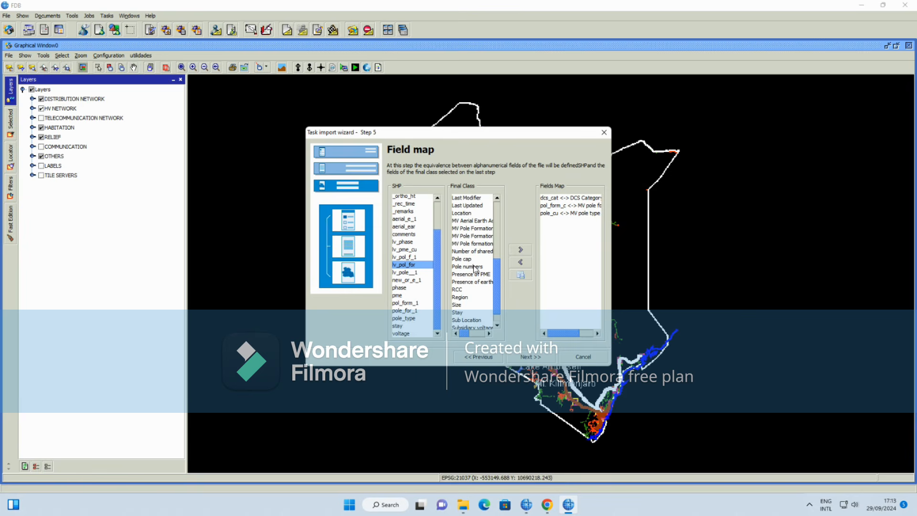
pyautogui.scroll(4, 477, 250)
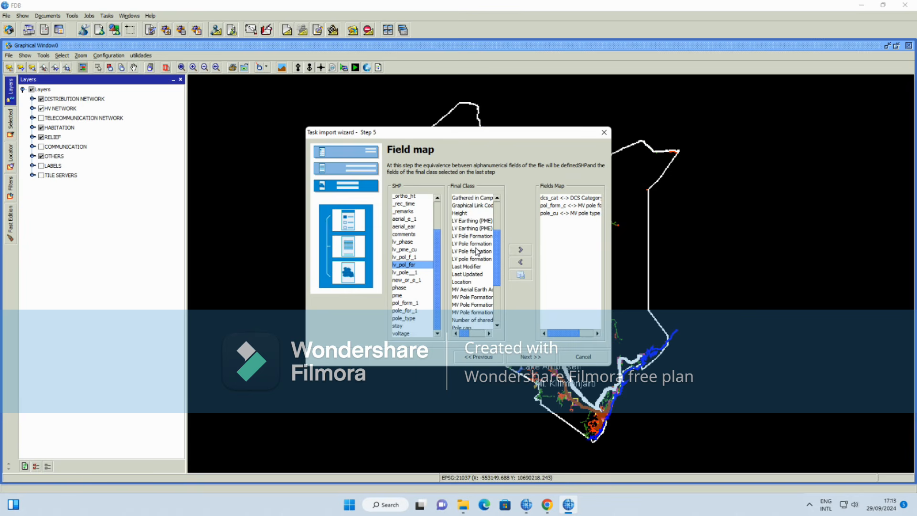
pyautogui.moveTo(463, 333); pyautogui.dragTo(470, 333)
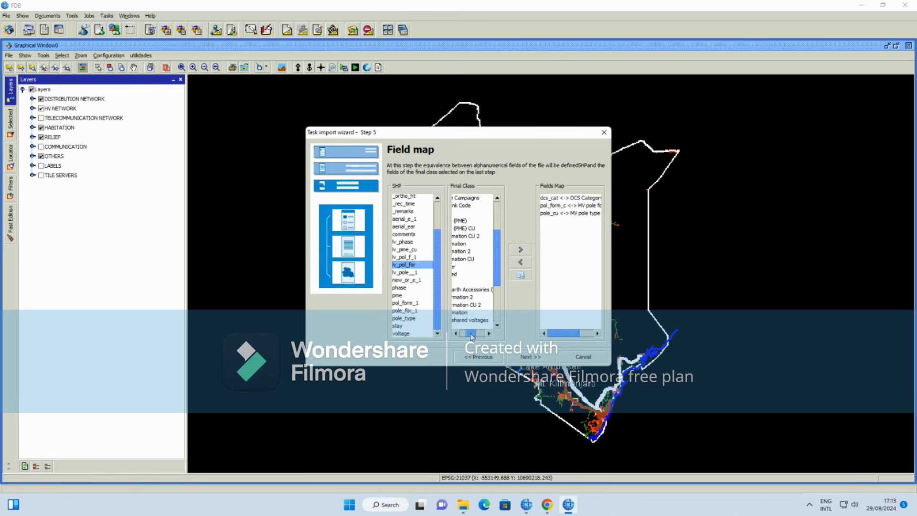
pyautogui.click(473, 259)
pyautogui.click(521, 250)
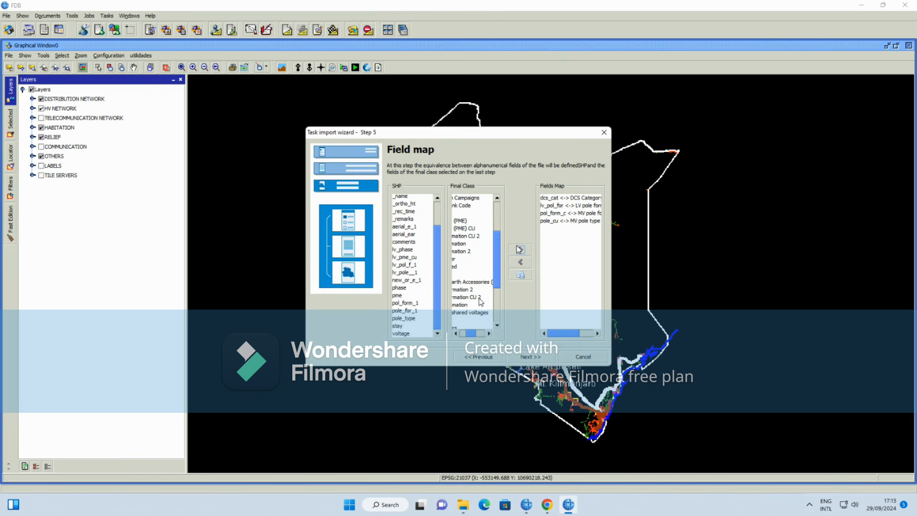
# Map the SHP field lv_pme_cu to the LV Earthing (PME) CU field of the MV POLE class
pyautogui.click(404, 257)
pyautogui.moveTo(471, 334); pyautogui.dragTo(465, 335)
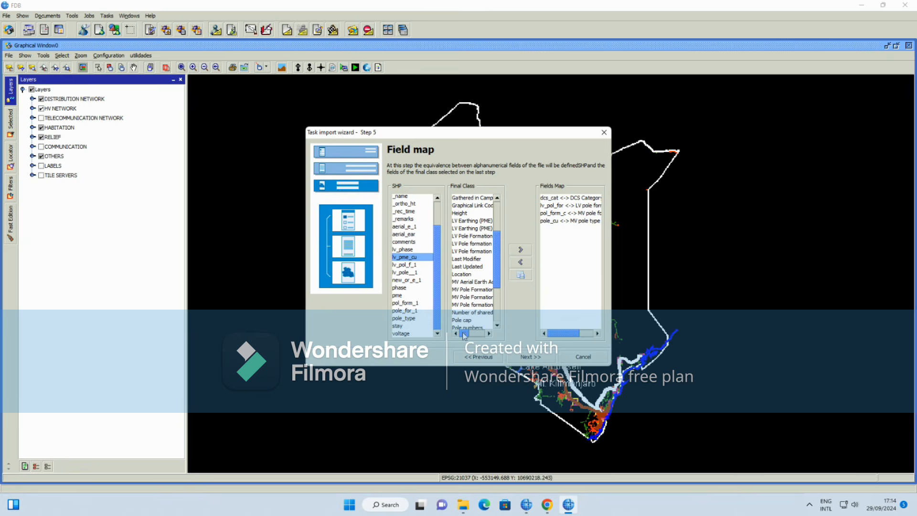
pyautogui.moveTo(465, 335); pyautogui.dragTo(475, 334)
pyautogui.click(464, 229)
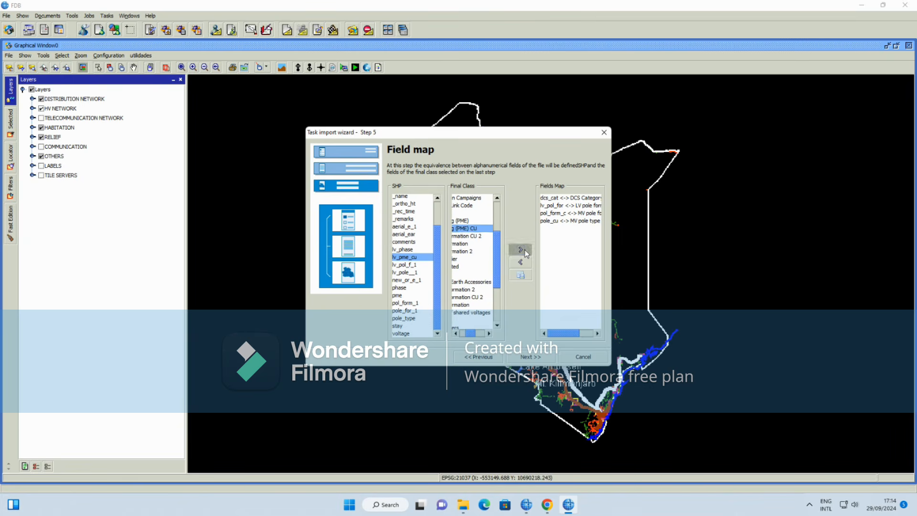
pyautogui.click(522, 249)
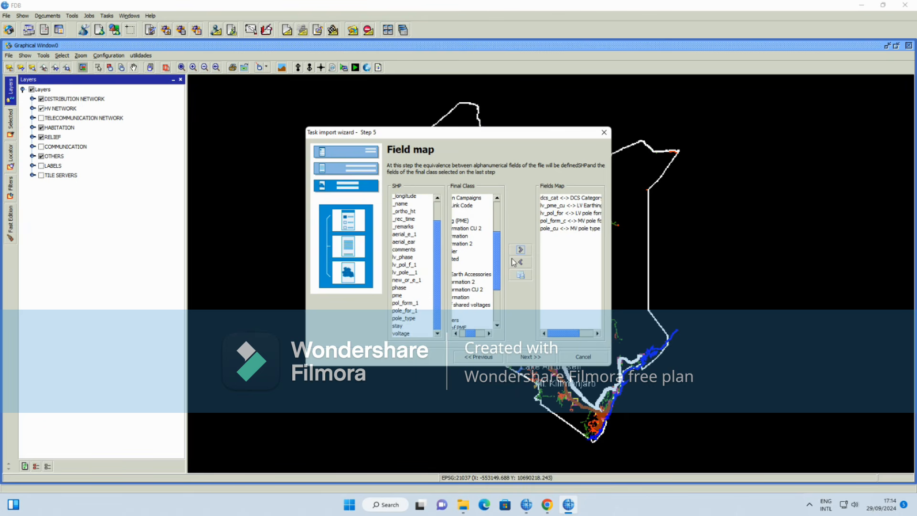
# Map the SHP field aerial_ear to the MV Aerial Earth Accessories (Earth Stalk) CU field
pyautogui.click(412, 243)
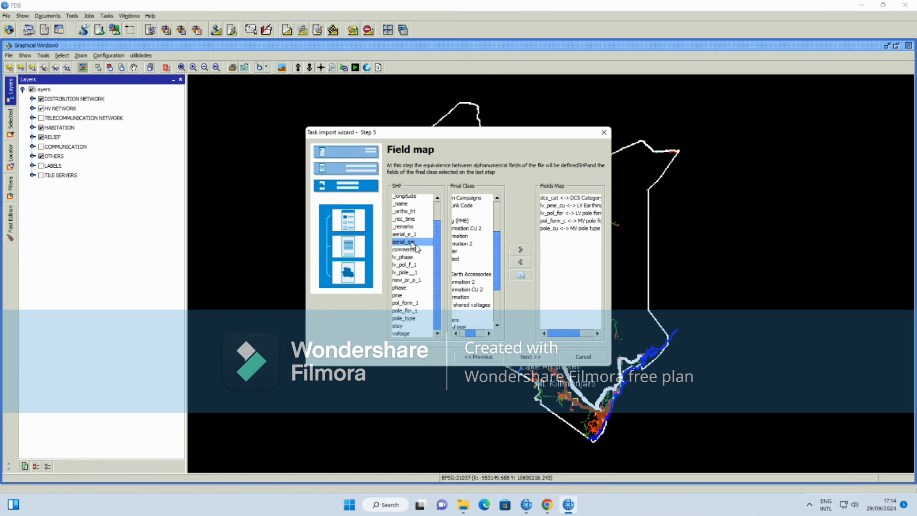
pyautogui.click(455, 334)
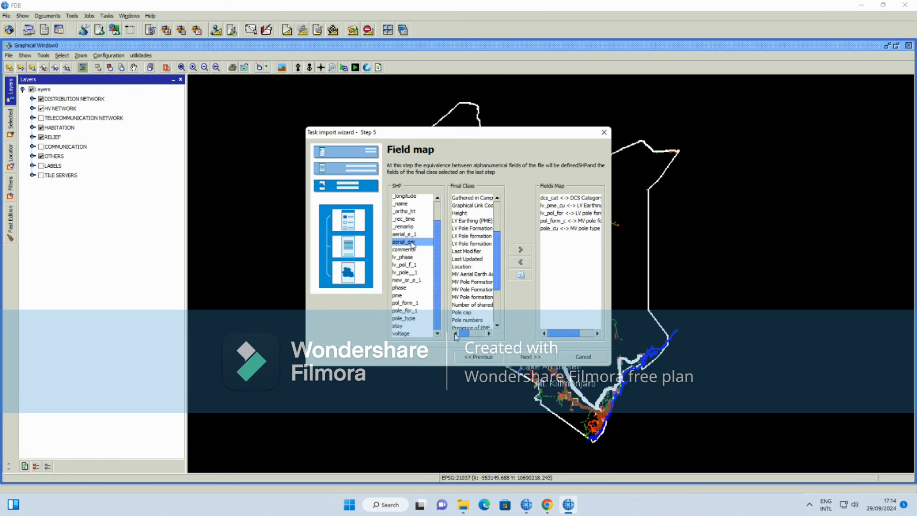
pyautogui.moveTo(463, 334); pyautogui.dragTo(470, 337)
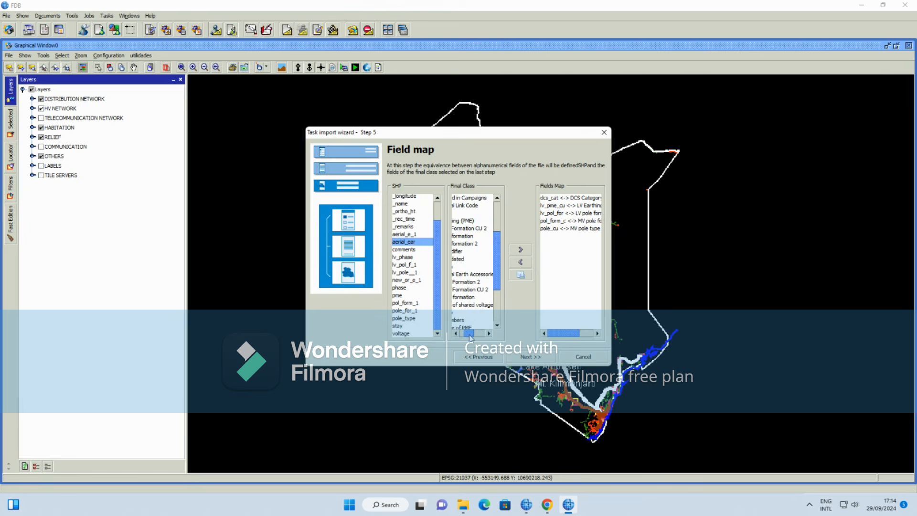
pyautogui.click(456, 335)
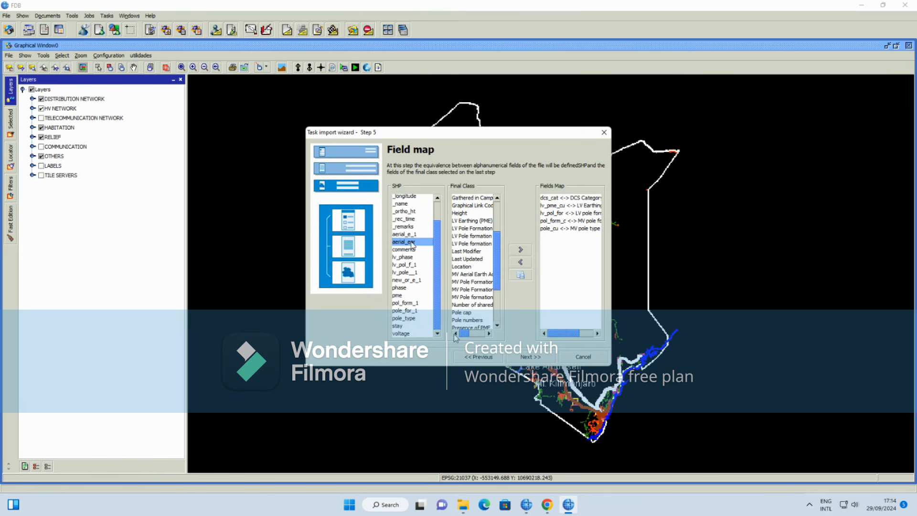
pyautogui.scroll(-1, 479, 275)
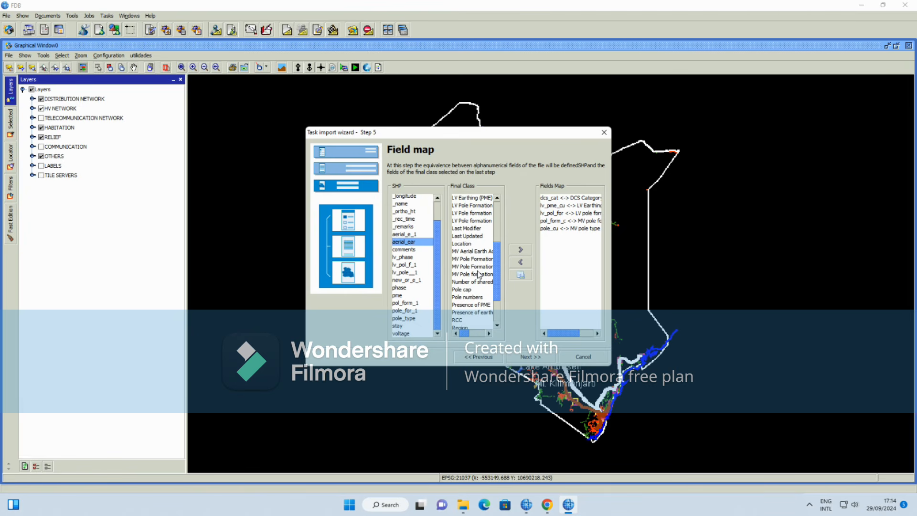
pyautogui.scroll(-2, 478, 275)
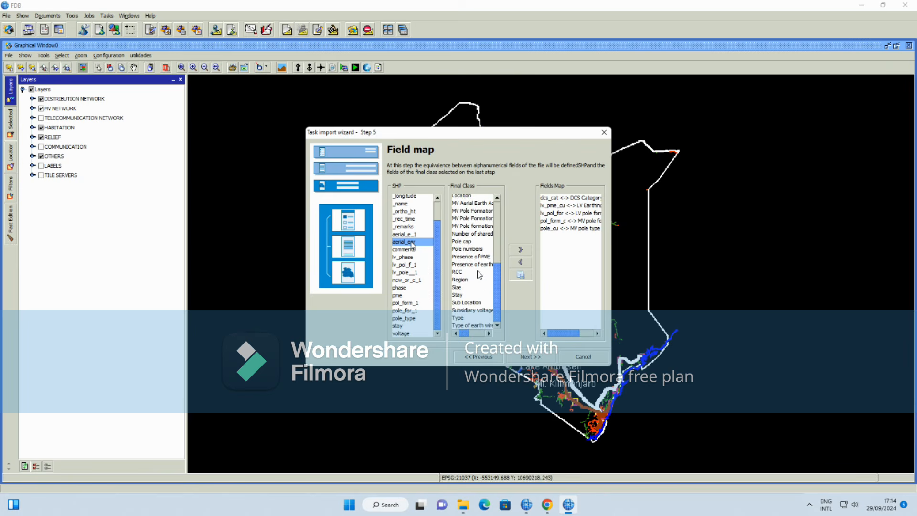
pyautogui.scroll(7, 479, 275)
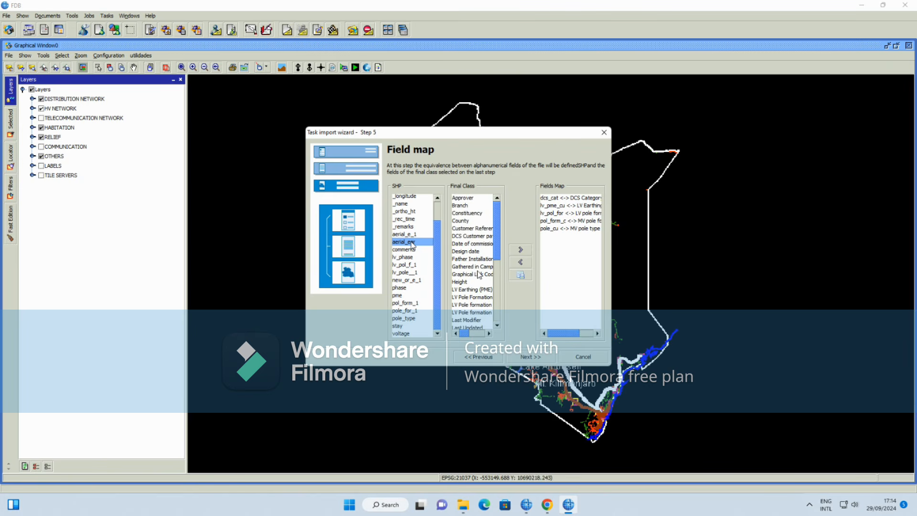
pyautogui.scroll(-3, 479, 275)
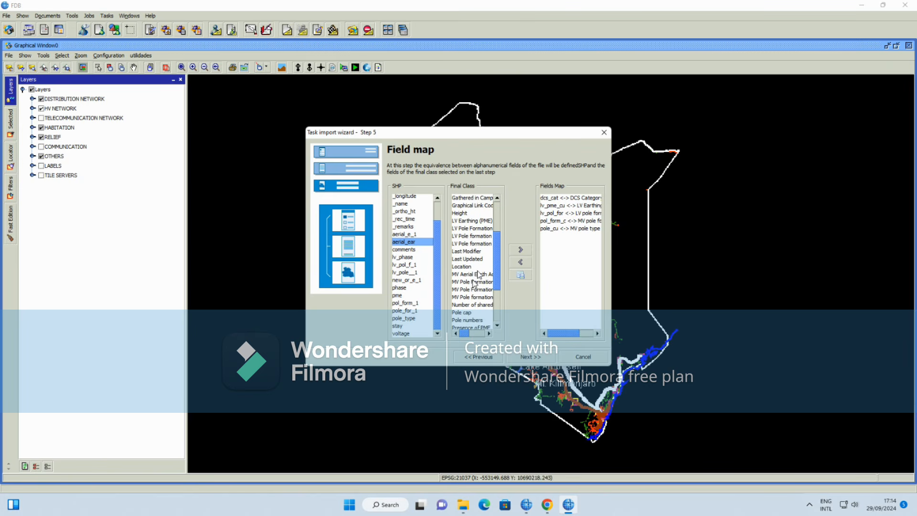
pyautogui.click(475, 275)
pyautogui.moveTo(468, 334); pyautogui.dragTo(482, 335)
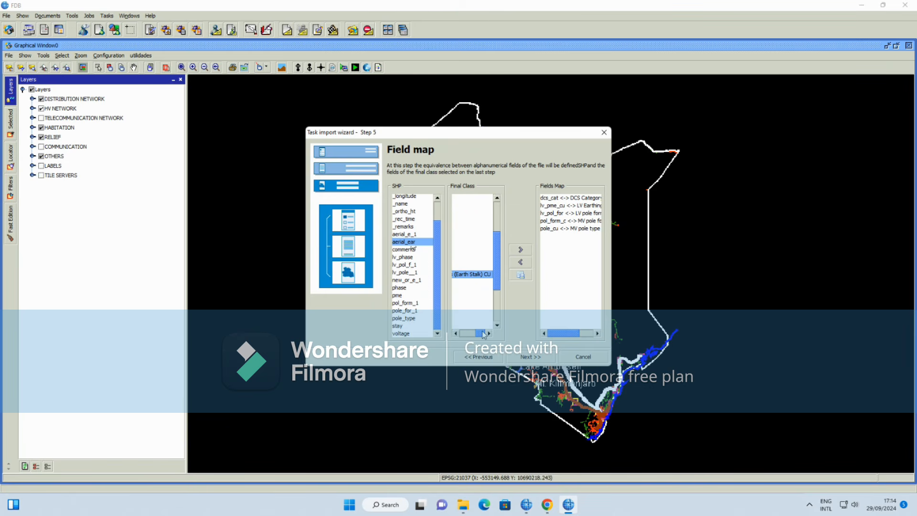
pyautogui.click(521, 249)
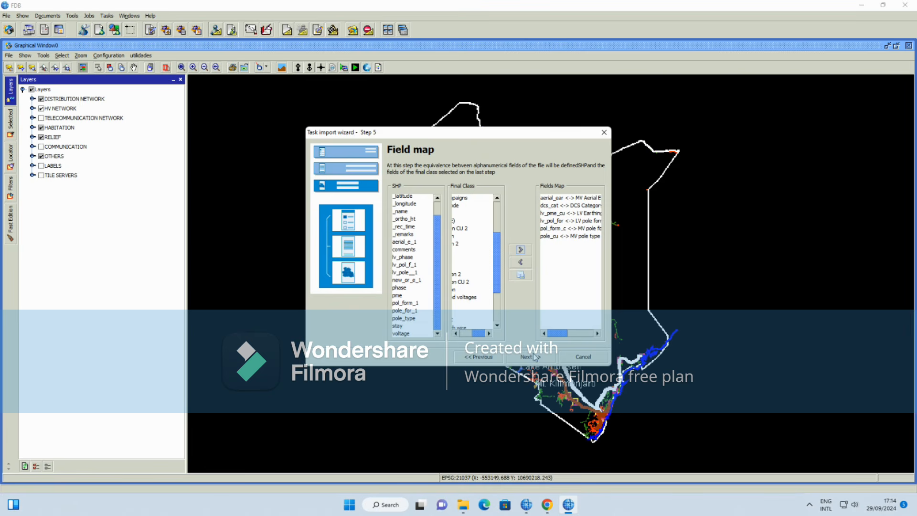
# Finish the import as a new task named mv_poles and dismiss the import report
pyautogui.click(535, 358)
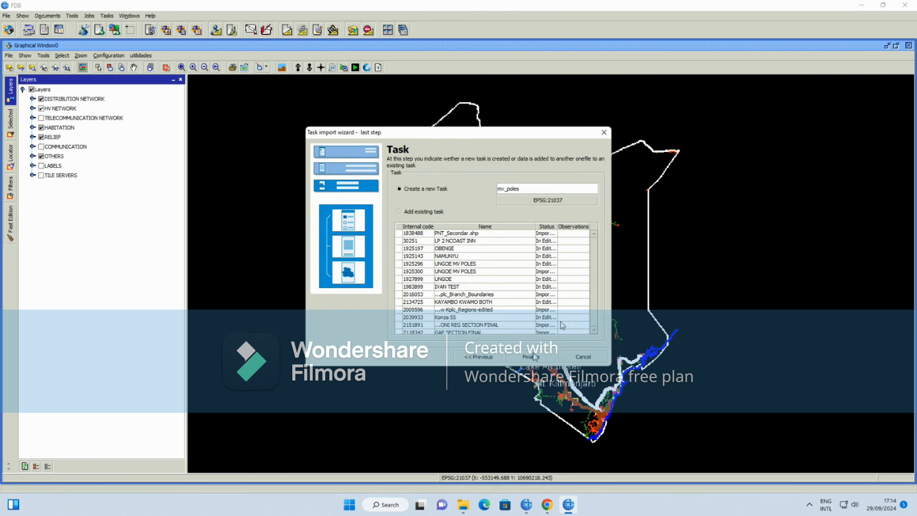
pyautogui.click(531, 357)
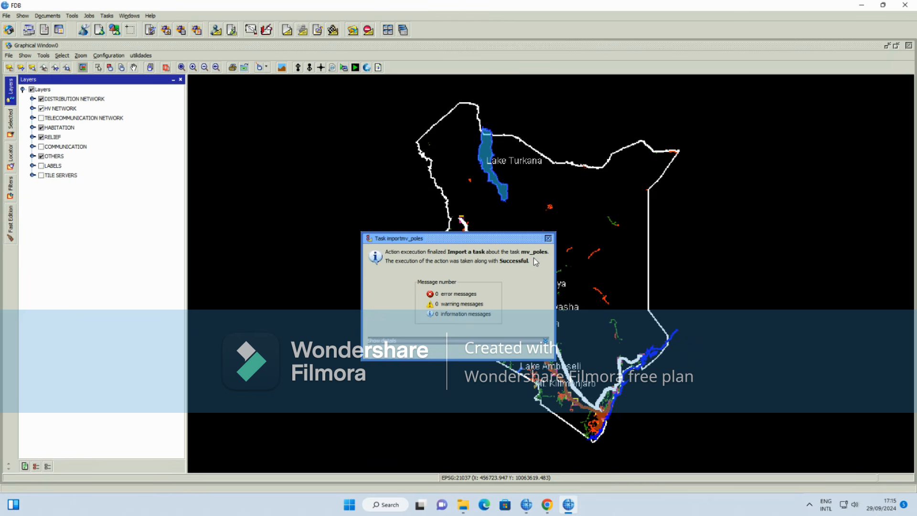
pyautogui.click(548, 238)
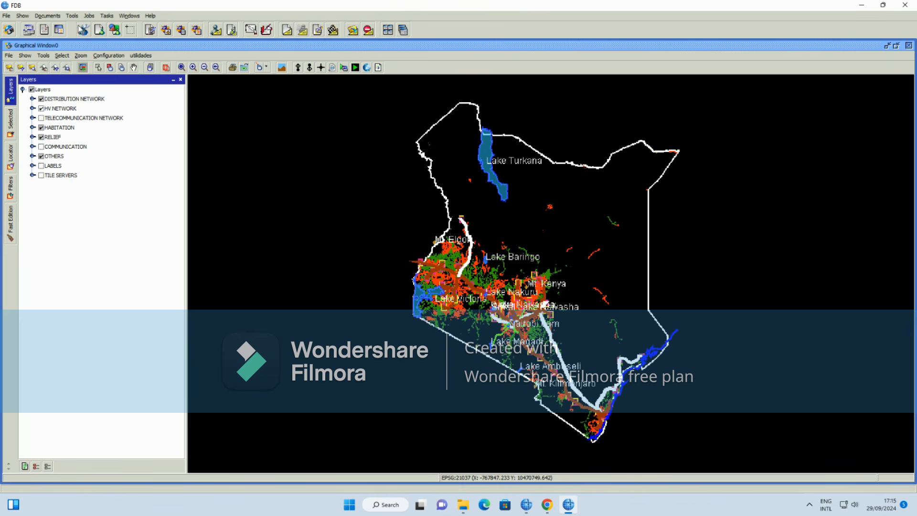
# Start another task import with SHP Task as the task type
pyautogui.click(107, 16)
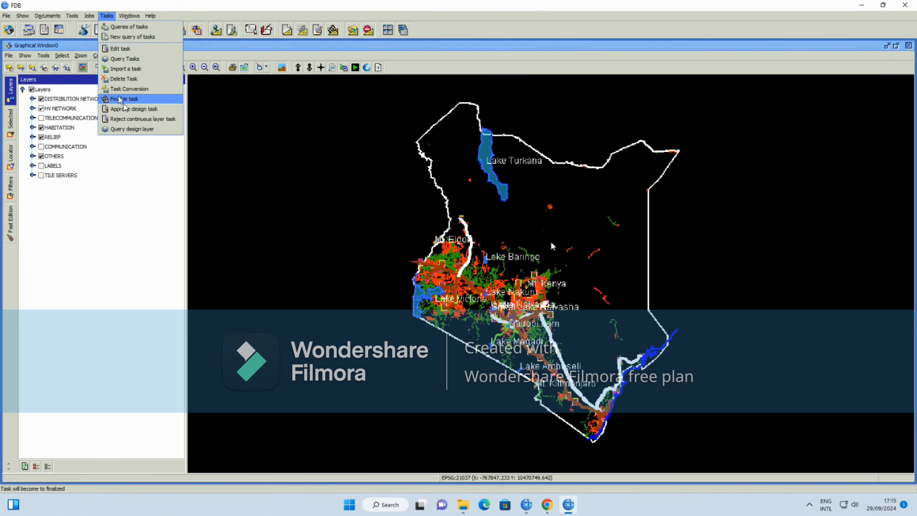
pyautogui.click(139, 68)
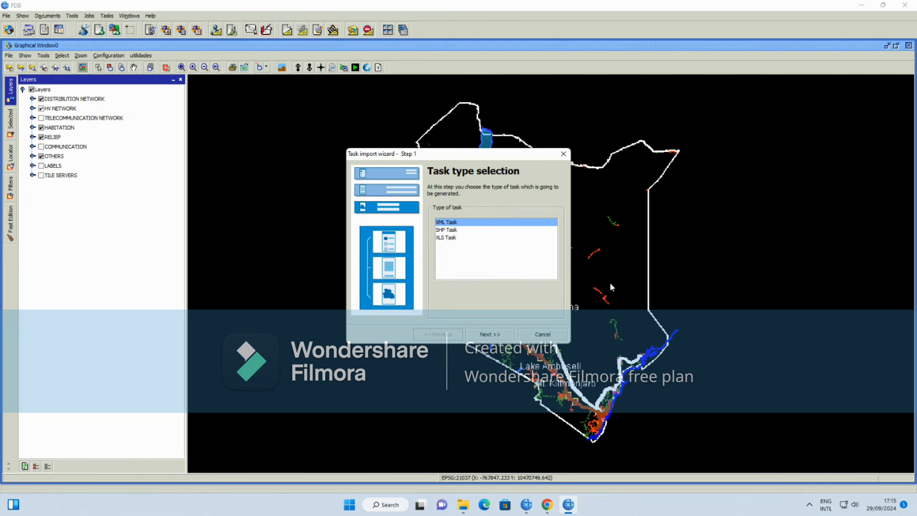
pyautogui.click(447, 237)
pyautogui.click(448, 230)
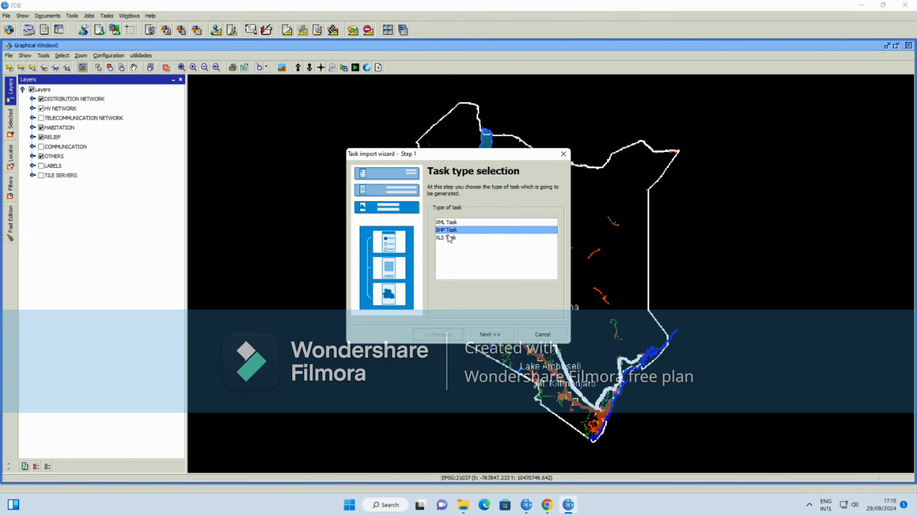
pyautogui.click(488, 334)
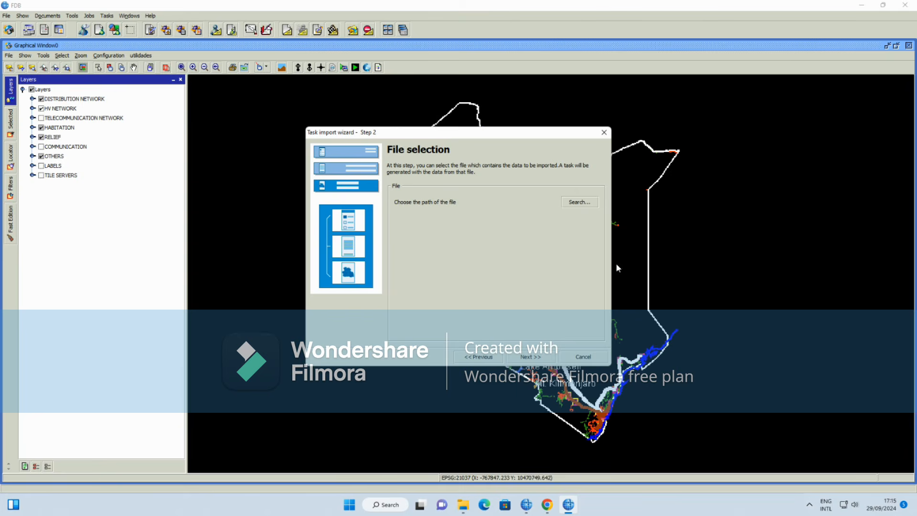
pyautogui.click(577, 202)
pyautogui.click(458, 186)
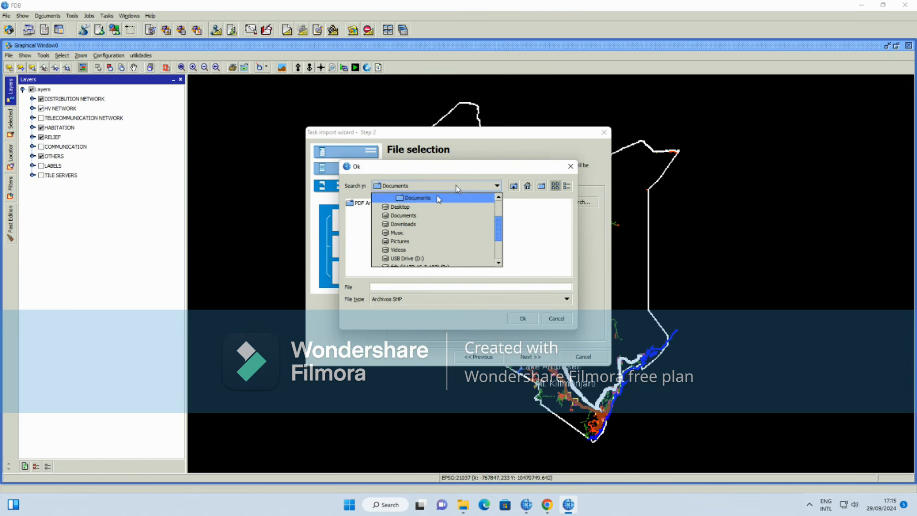
pyautogui.click(398, 223)
pyautogui.click(361, 206)
pyautogui.doubleClick(361, 205)
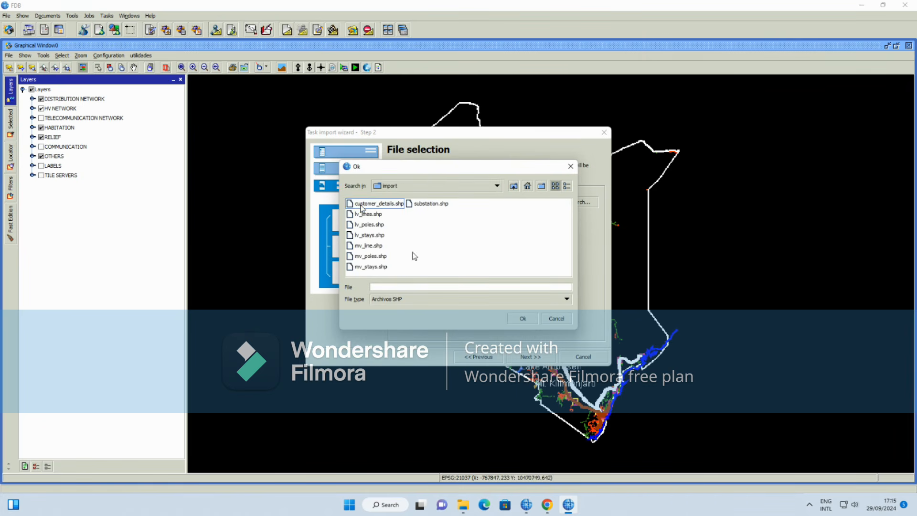
pyautogui.doubleClick(358, 216)
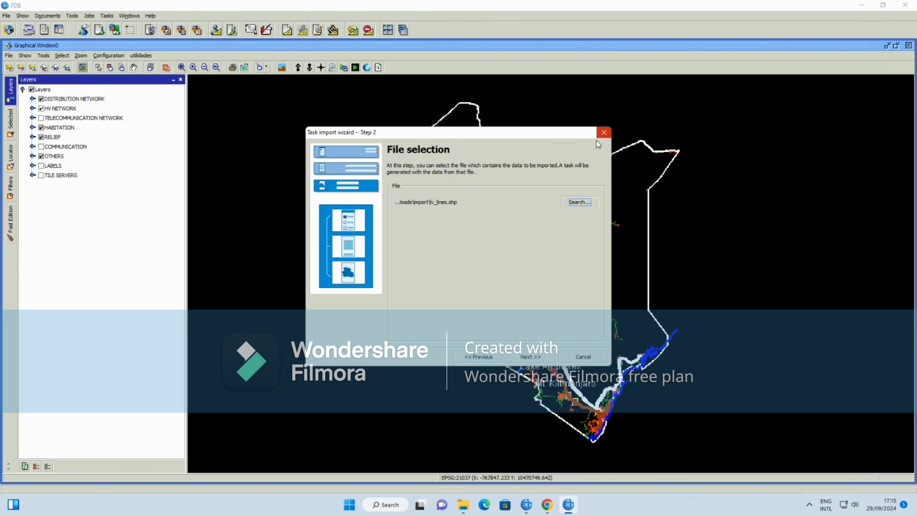
# Choose mv_stays.shp from the import folder in Downloads as the file to import
pyautogui.click(585, 204)
pyautogui.click(376, 186)
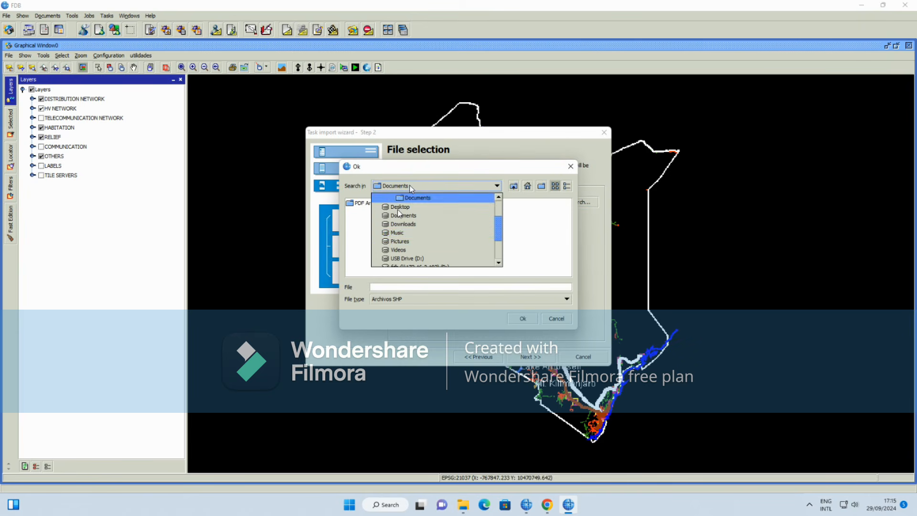
pyautogui.click(403, 224)
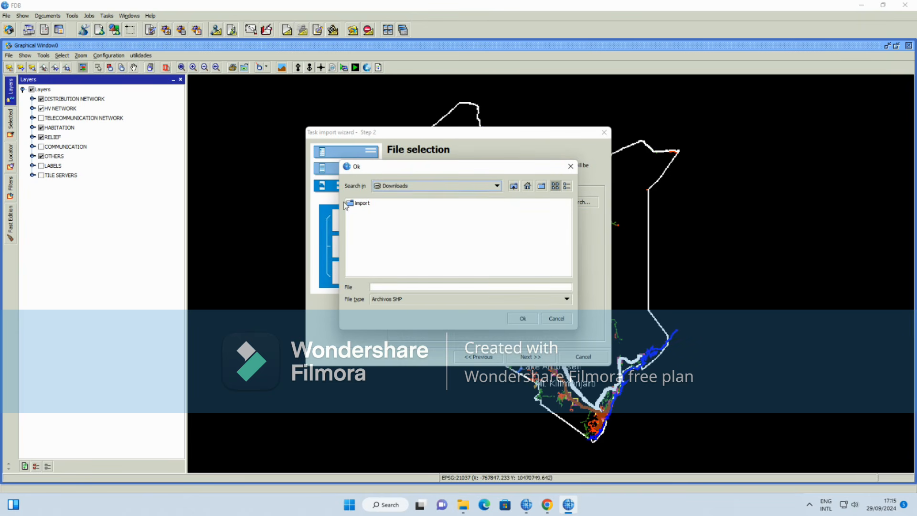
pyautogui.click(360, 204)
pyautogui.doubleClick(359, 204)
pyautogui.click(374, 269)
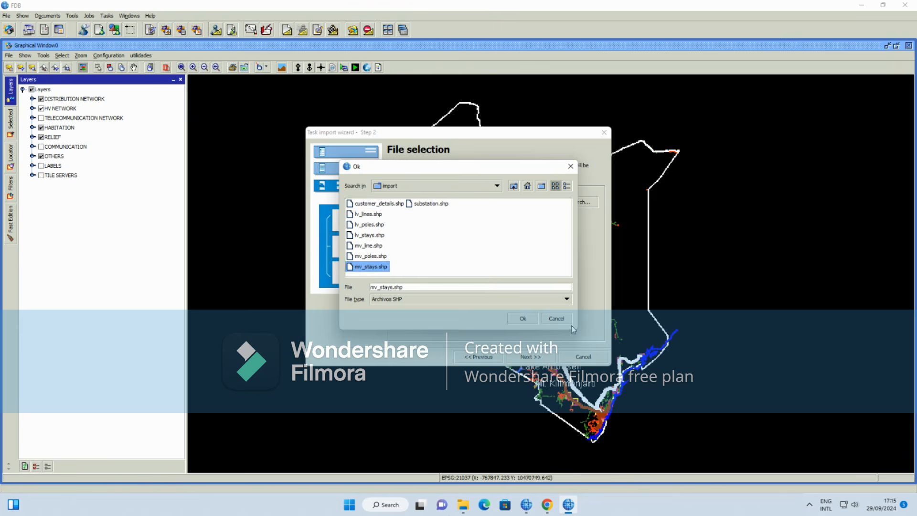
pyautogui.click(517, 321)
pyautogui.click(549, 354)
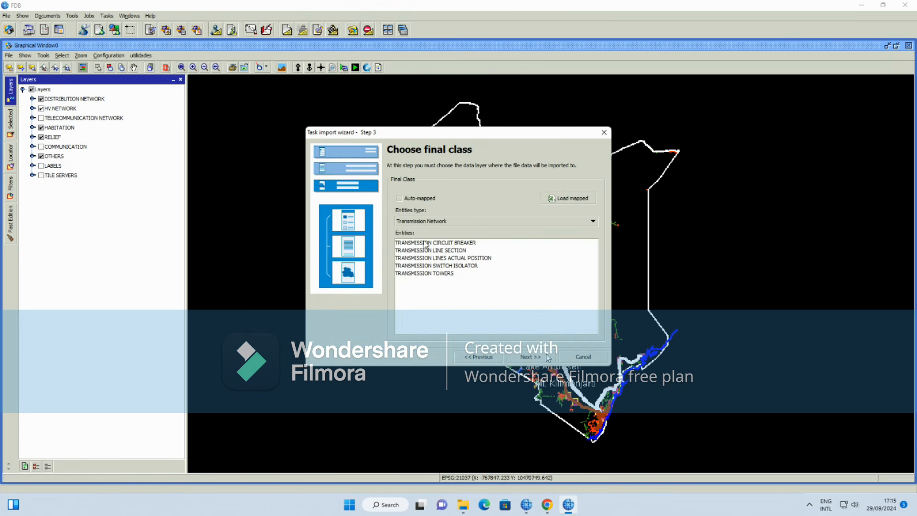
# Set the final class to MV STAY in the Distribution Network entities and continue without a key field
pyautogui.click(451, 221)
pyautogui.click(433, 239)
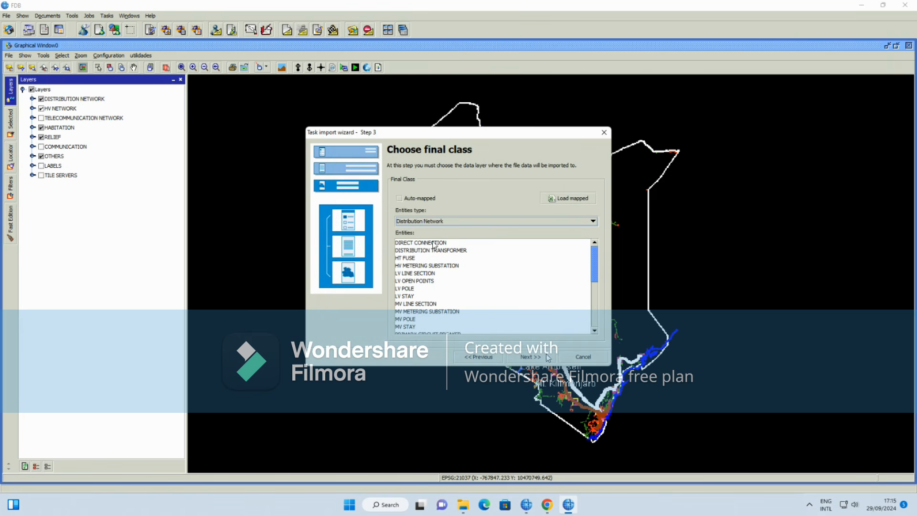
pyautogui.scroll(-1, 458, 295)
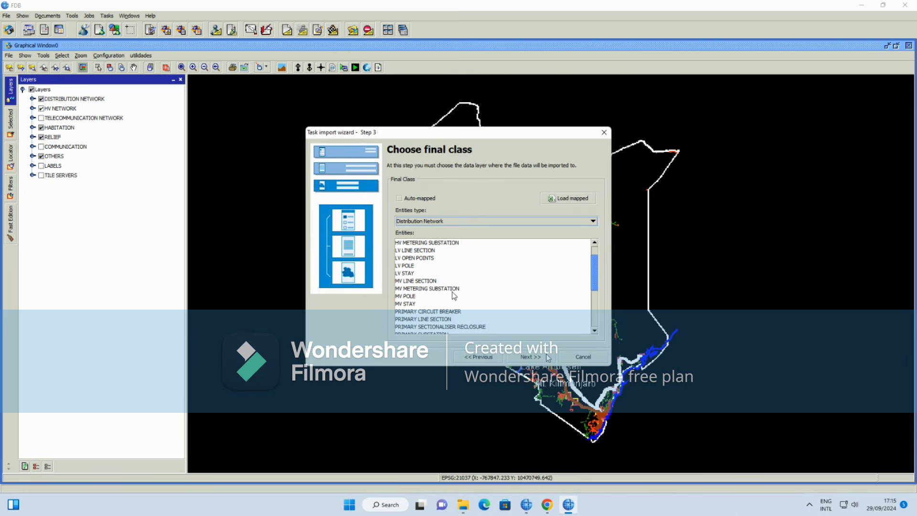
pyautogui.click(402, 306)
pyautogui.click(548, 358)
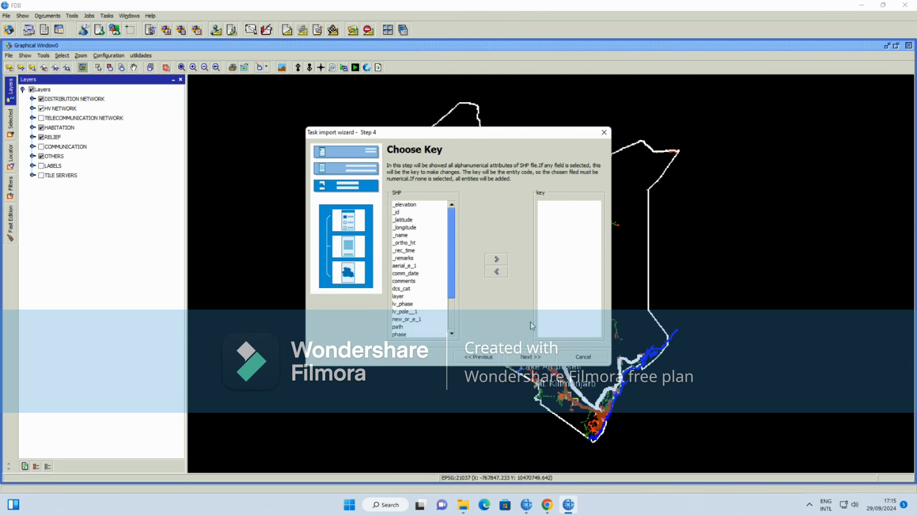
pyautogui.click(531, 359)
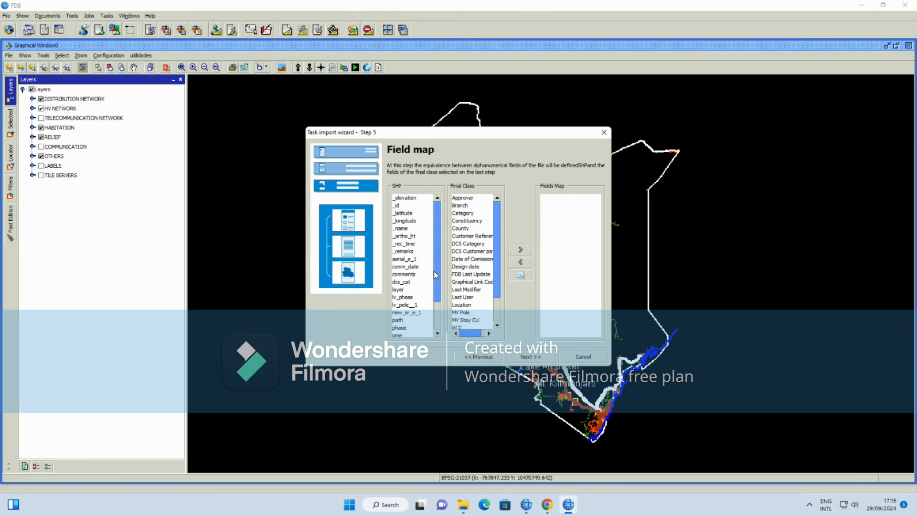
# Map the SHP field comm_date to the Date of Comission field of the MV STAY class
pyautogui.scroll(-1, 436, 275)
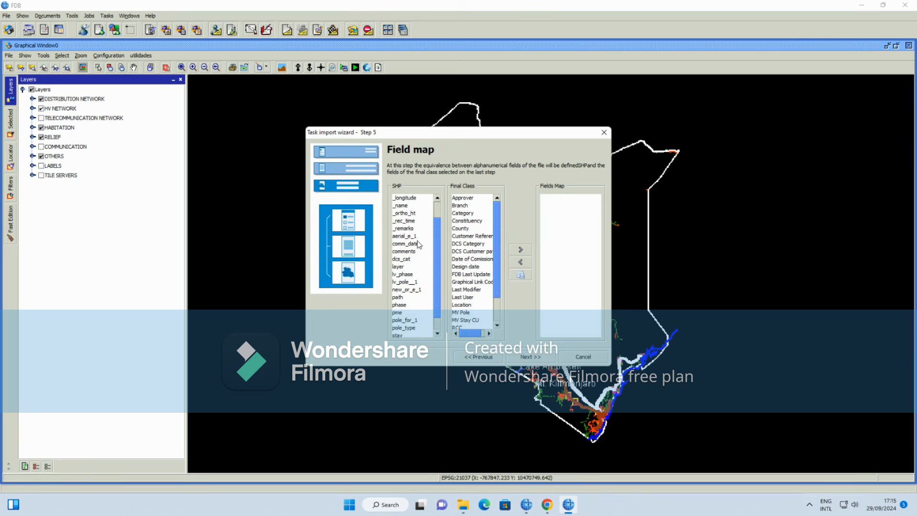
pyautogui.scroll(-1, 418, 260)
pyautogui.scroll(2, 419, 260)
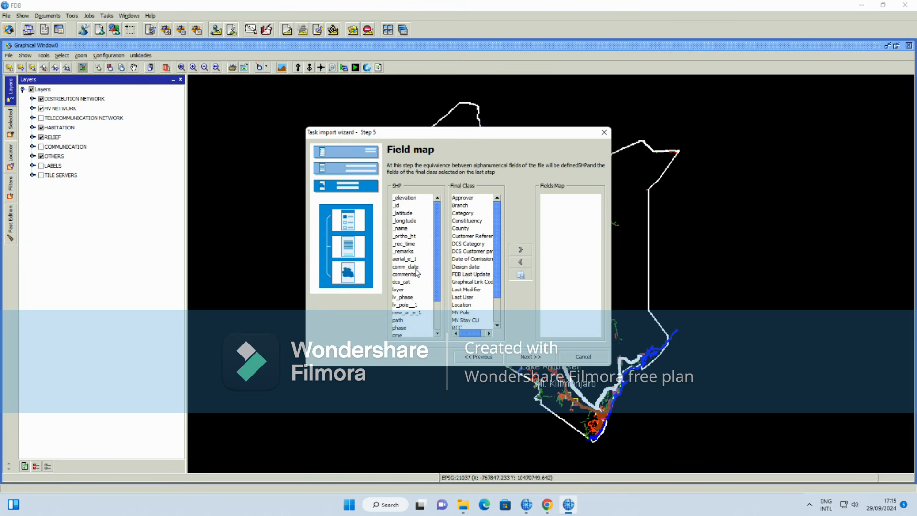
pyautogui.click(416, 269)
pyautogui.click(478, 261)
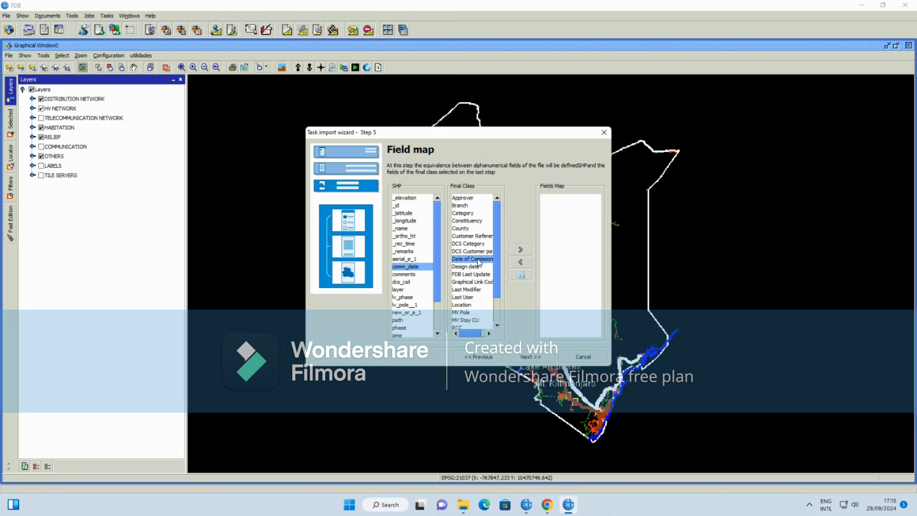
pyautogui.click(522, 250)
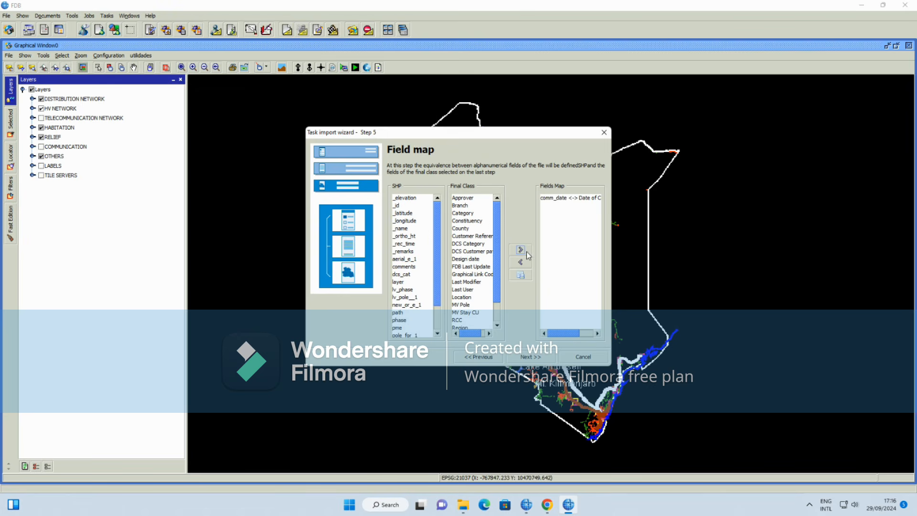
# Map dcs_cat to DCS Category and stay_cu to MV Stay CU for the MV STAY class
pyautogui.click(399, 275)
pyautogui.click(480, 244)
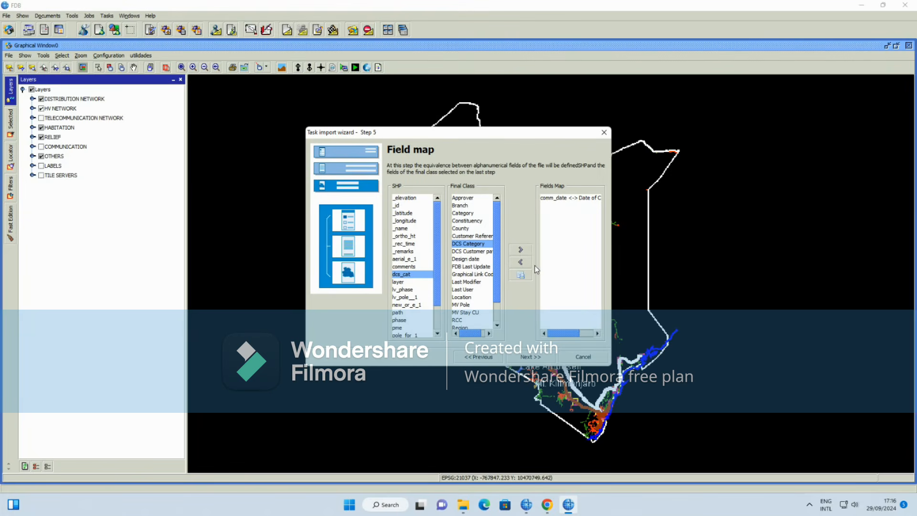
pyautogui.click(521, 249)
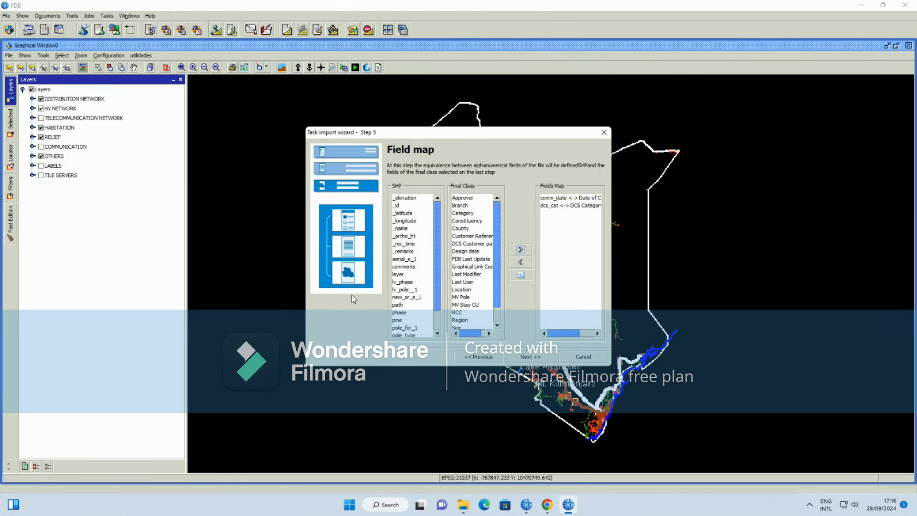
pyautogui.scroll(-1, 431, 290)
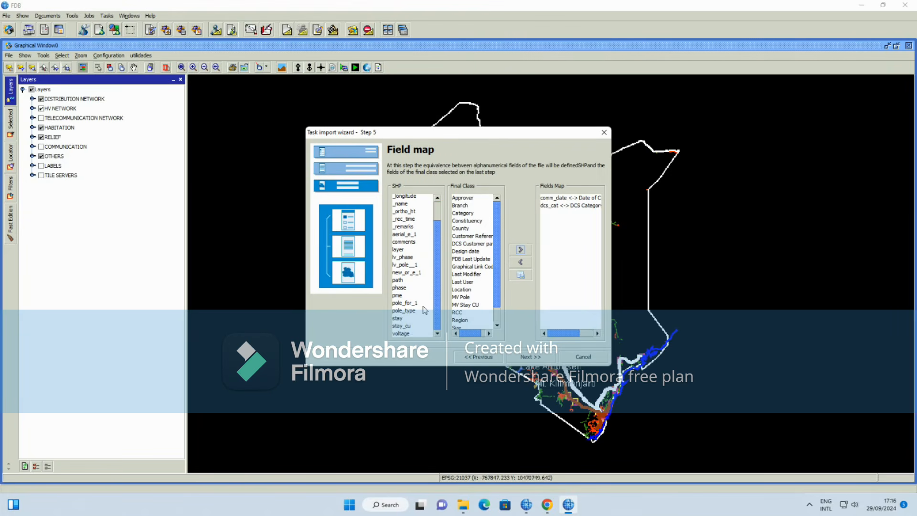
pyautogui.click(425, 325)
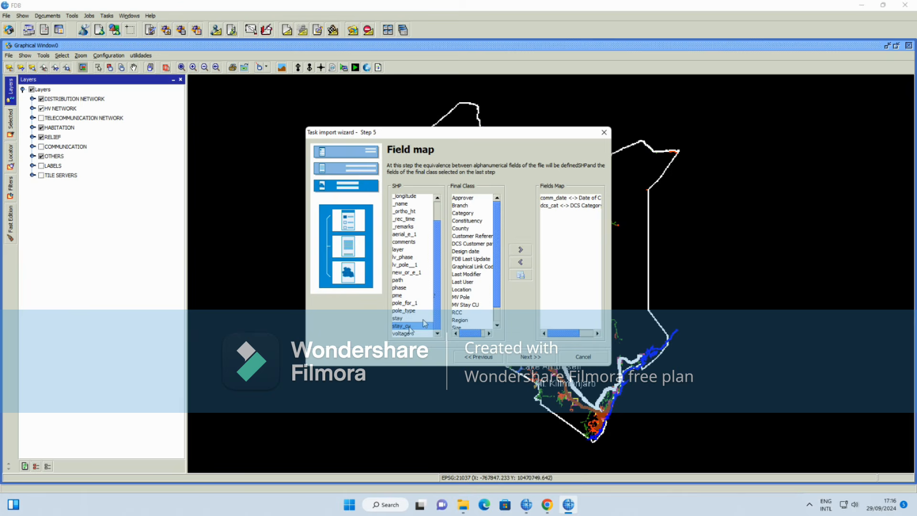
pyautogui.click(476, 305)
pyautogui.click(521, 250)
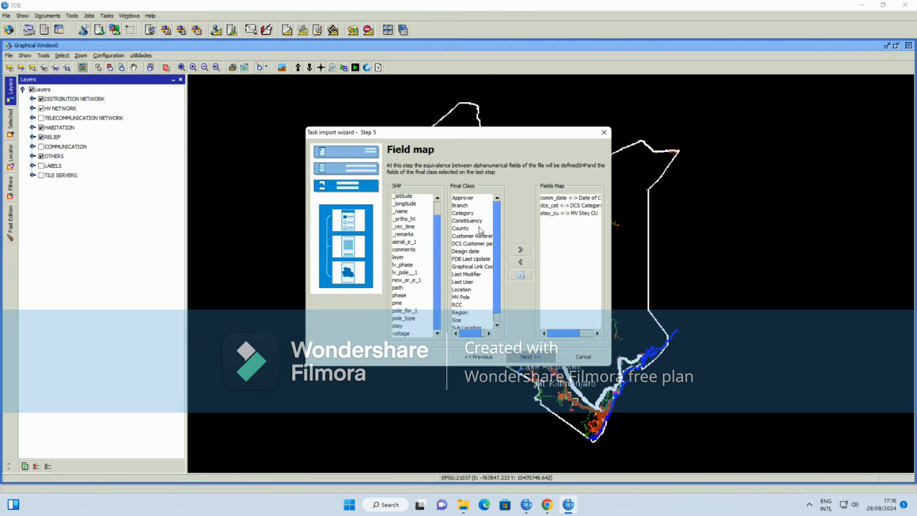
# Finish the import as a new task named mv_stays and dismiss the import report
pyautogui.click(530, 357)
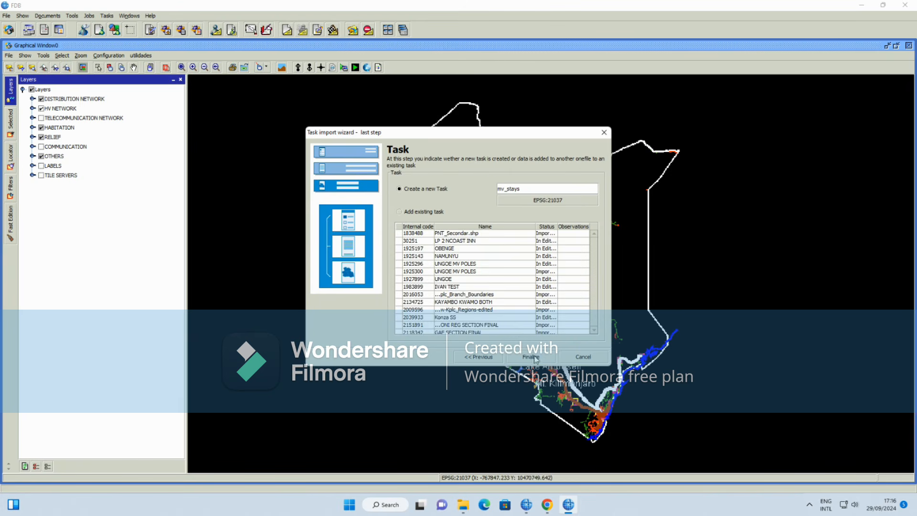
pyautogui.click(535, 358)
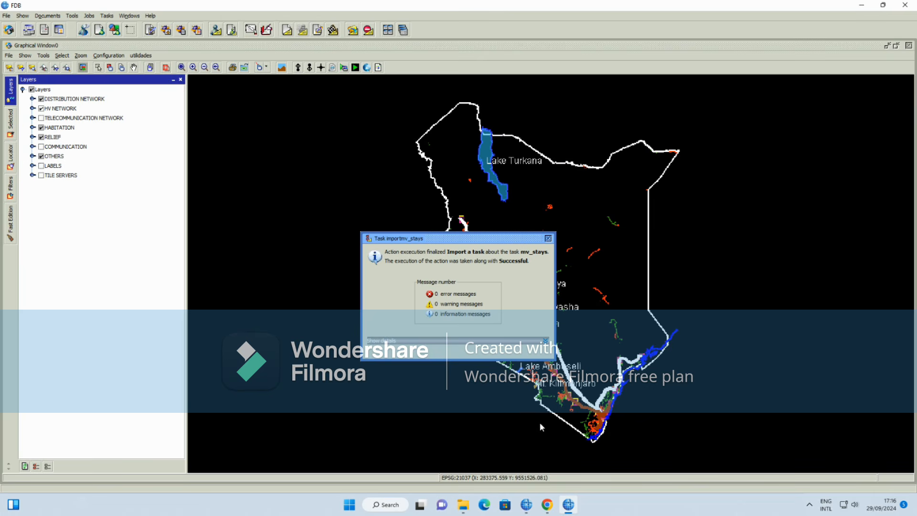
pyautogui.click(548, 238)
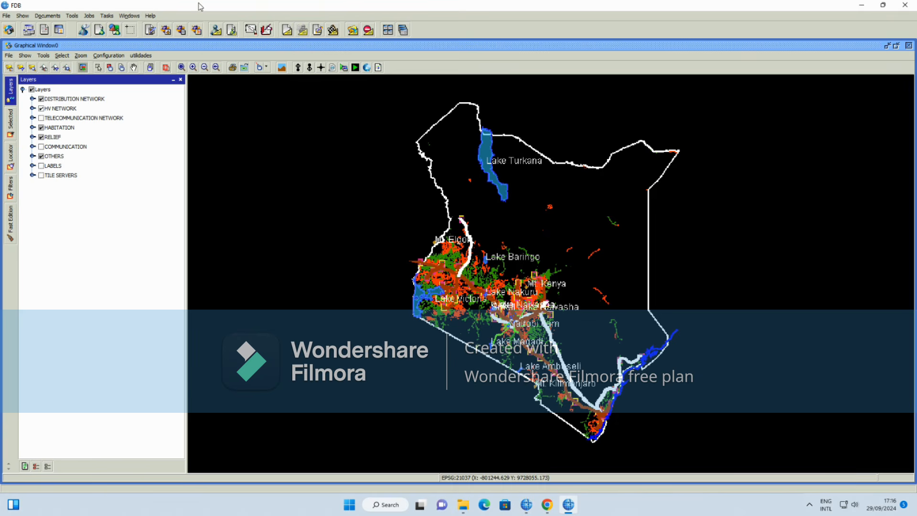
# Try to open the Design Task Last Mile InCMS task KAJIADO CENTRAL LMP MAPARASHA AREA for editing
pyautogui.click(106, 15)
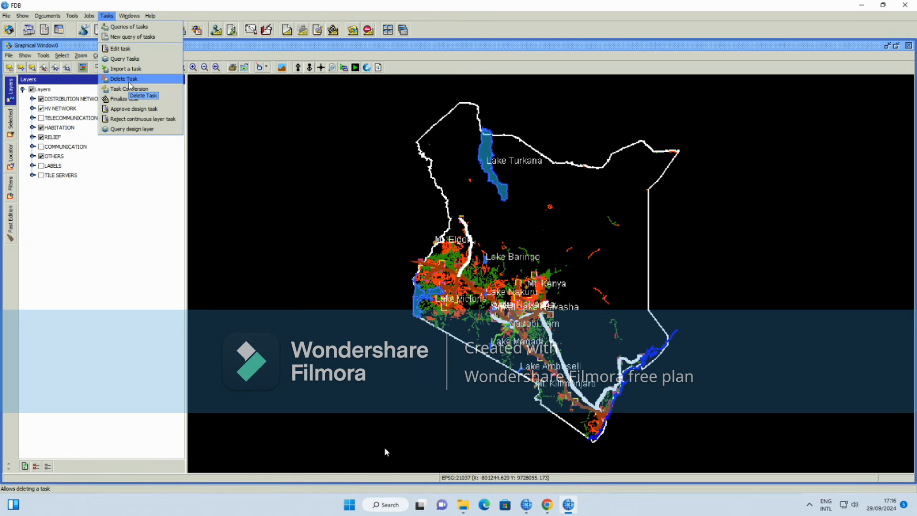
pyautogui.click(140, 50)
pyautogui.click(375, 157)
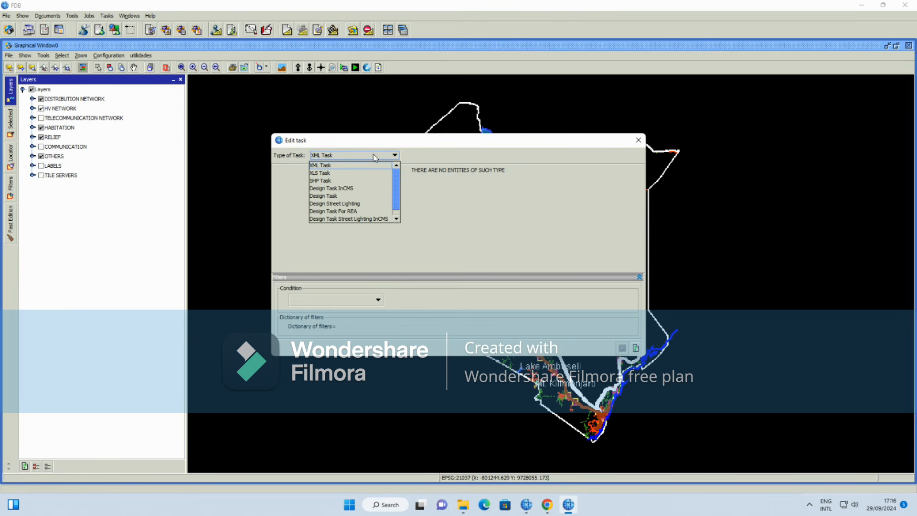
pyautogui.scroll(-1, 361, 199)
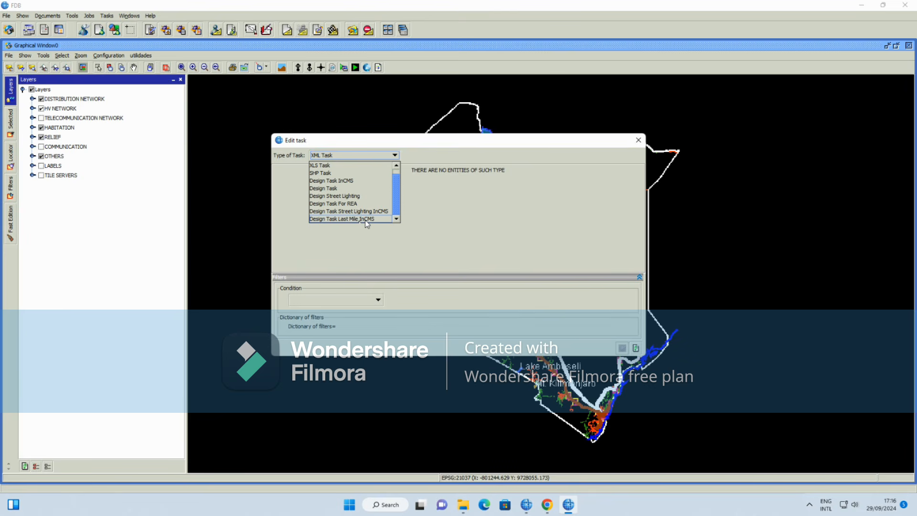
pyautogui.click(360, 218)
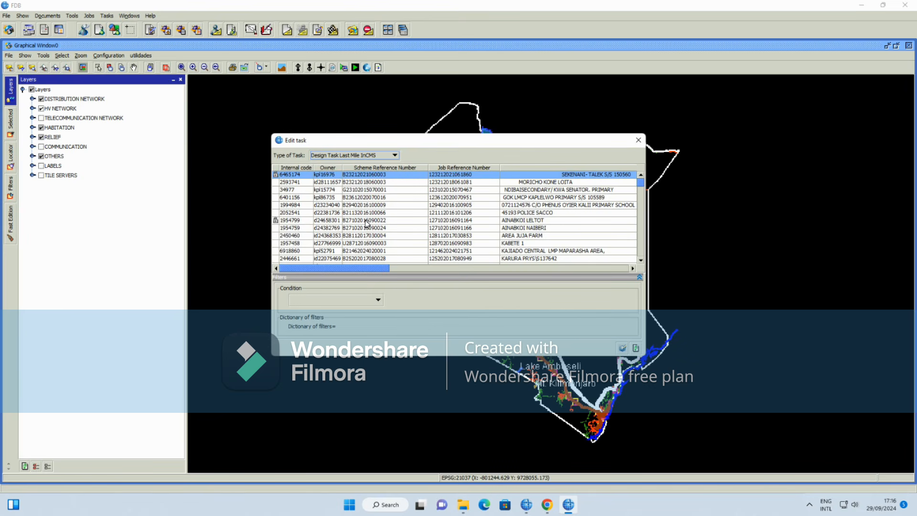
pyautogui.doubleClick(339, 252)
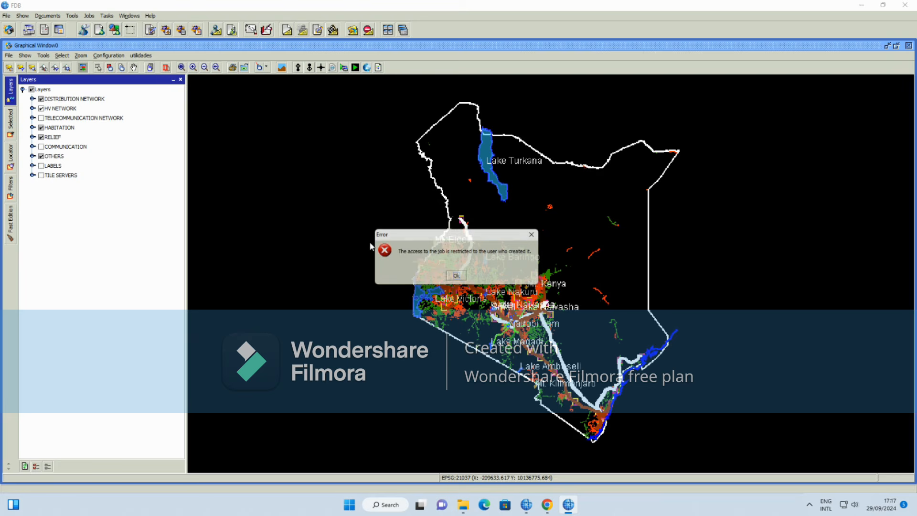
pyautogui.click(457, 277)
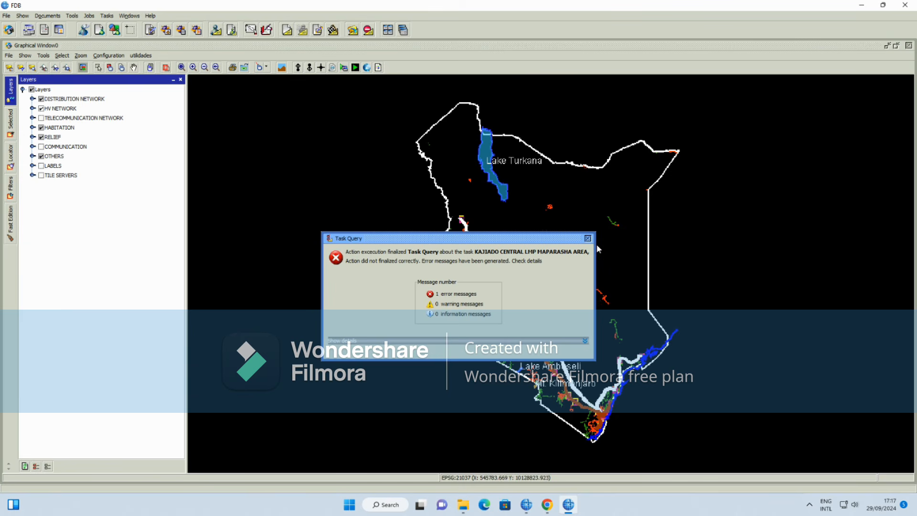
pyautogui.click(588, 238)
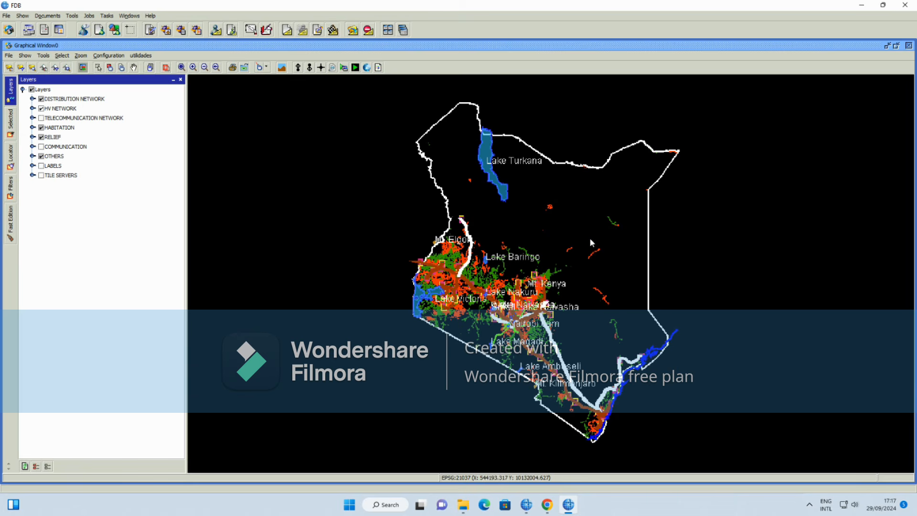
# Filter the list of editable jobs and open the lmcp_training job for editing
pyautogui.click(90, 18)
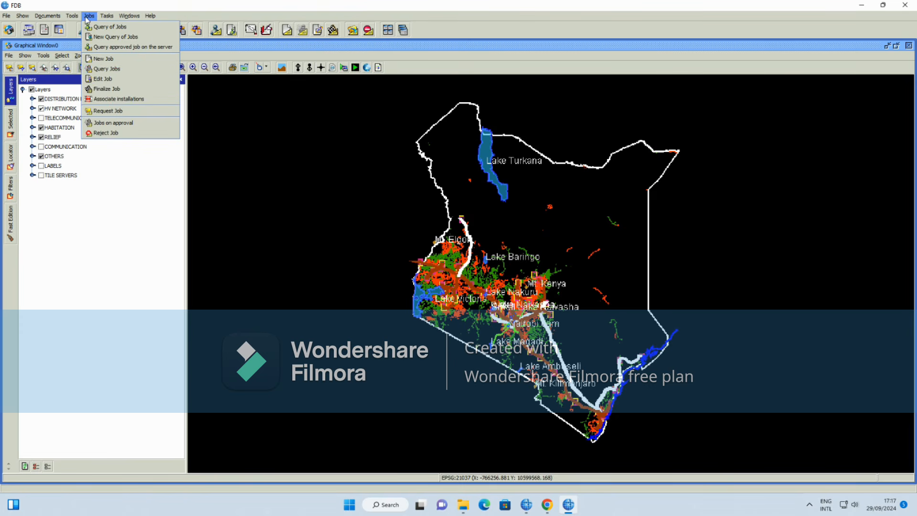
pyautogui.click(175, 79)
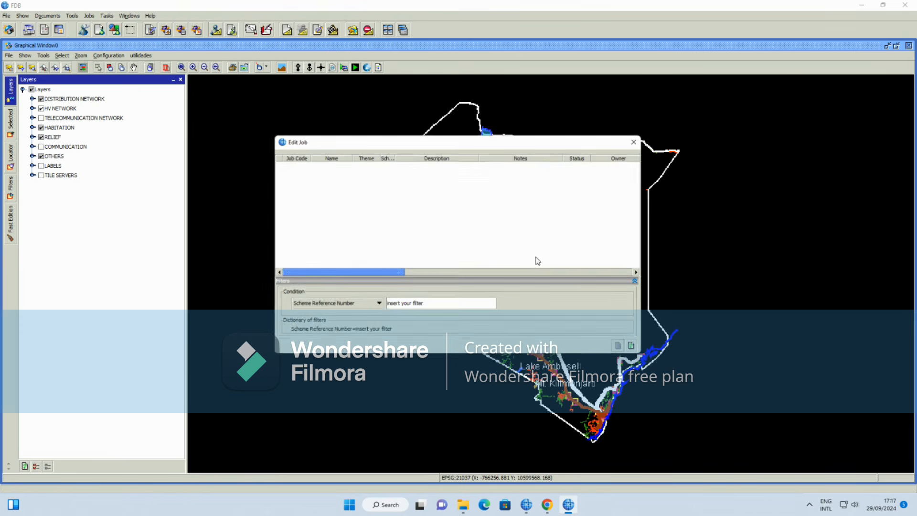
pyautogui.click(375, 304)
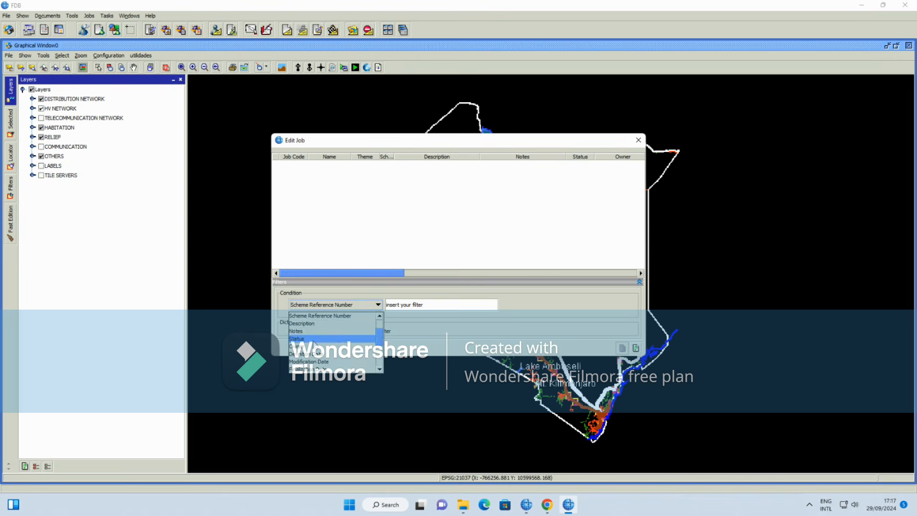
pyautogui.click(310, 346)
pyautogui.click(429, 301)
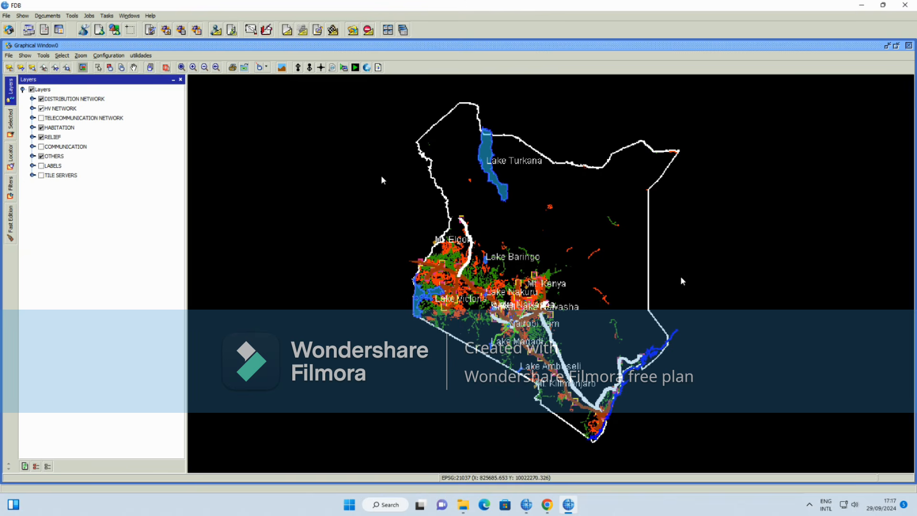
pyautogui.click(531, 512)
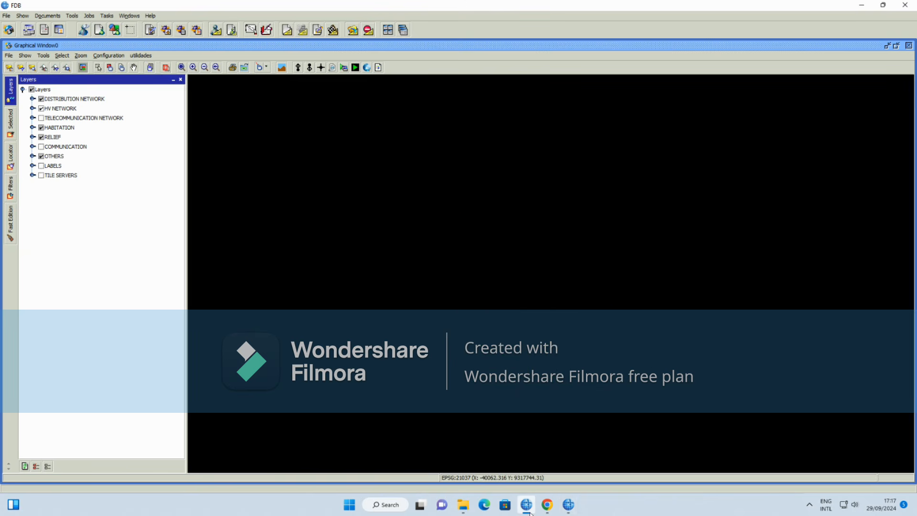
pyautogui.click(89, 15)
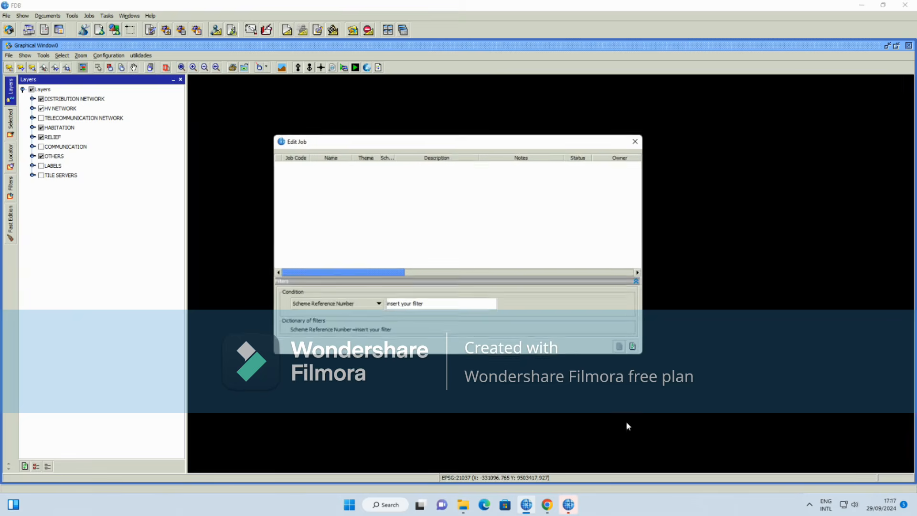
pyautogui.click(568, 510)
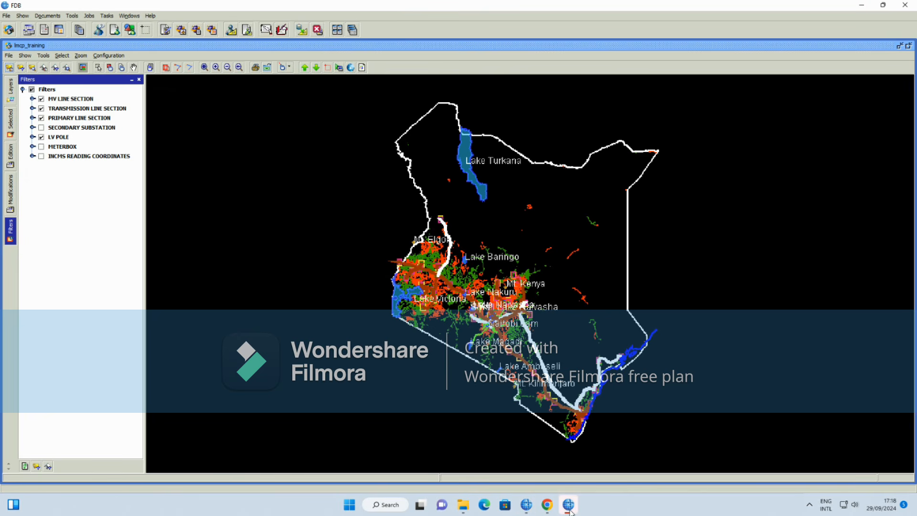
# Start adding a task to the lmcp_training job, list the SHP Task entries and sort them by internal code in descending order
pyautogui.click(91, 18)
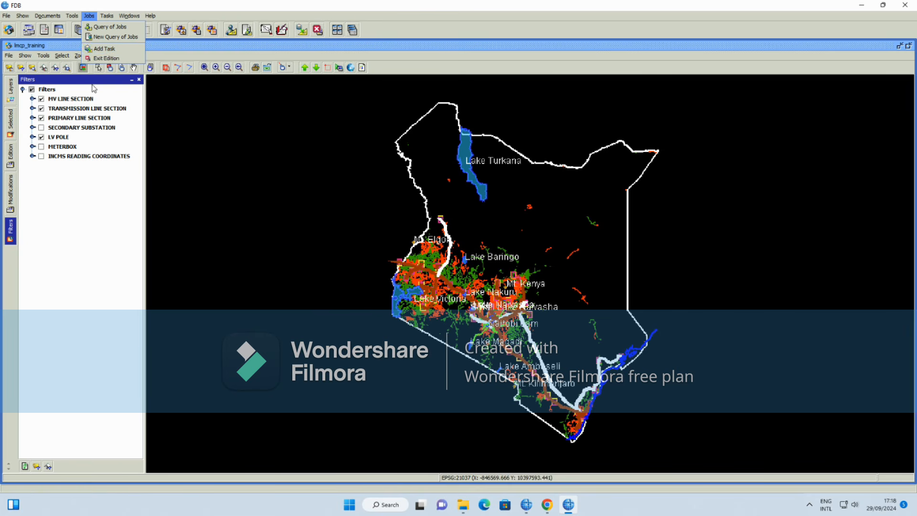
pyautogui.click(110, 50)
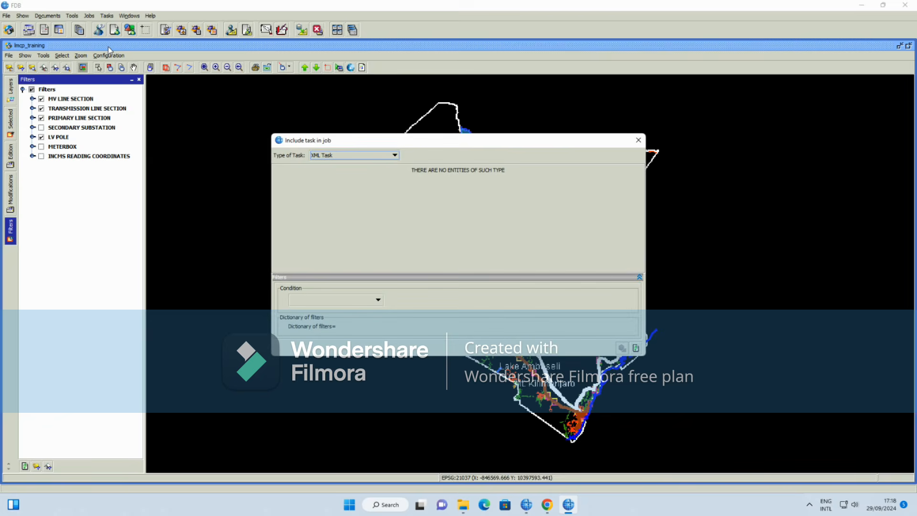
pyautogui.click(371, 158)
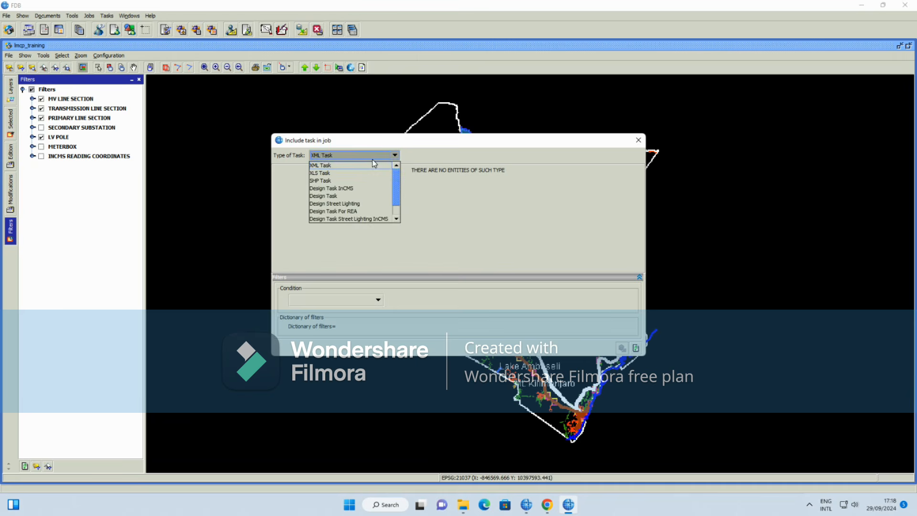
pyautogui.click(331, 181)
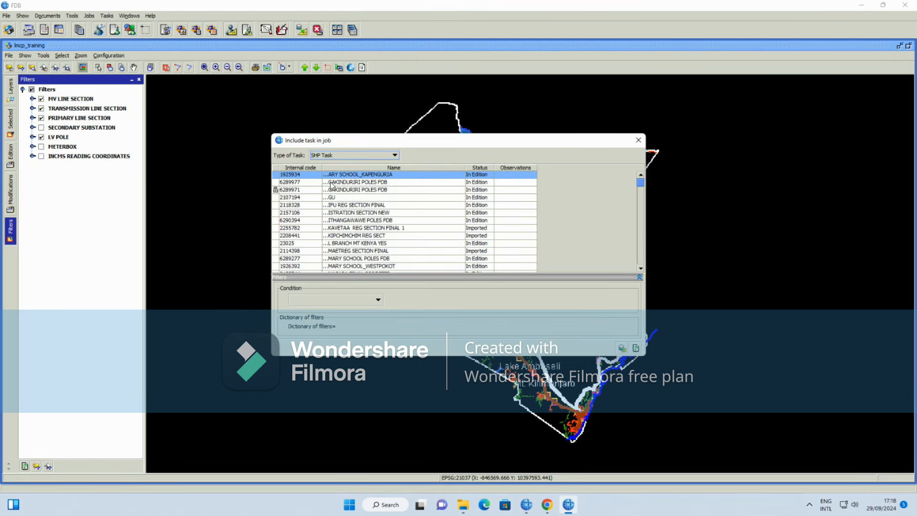
pyautogui.click(309, 169)
pyautogui.click(309, 168)
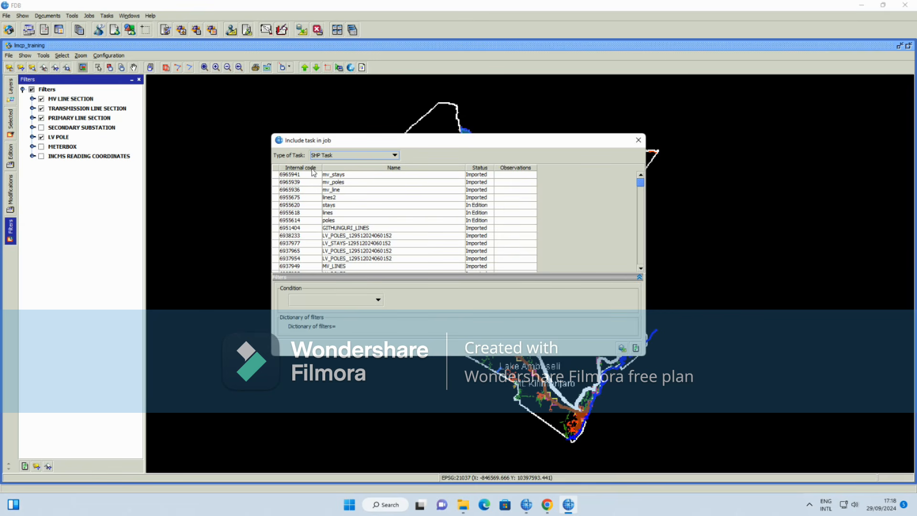
# Include the imported mv_line task in the lmcp_training job and dismiss the report
pyautogui.click(326, 191)
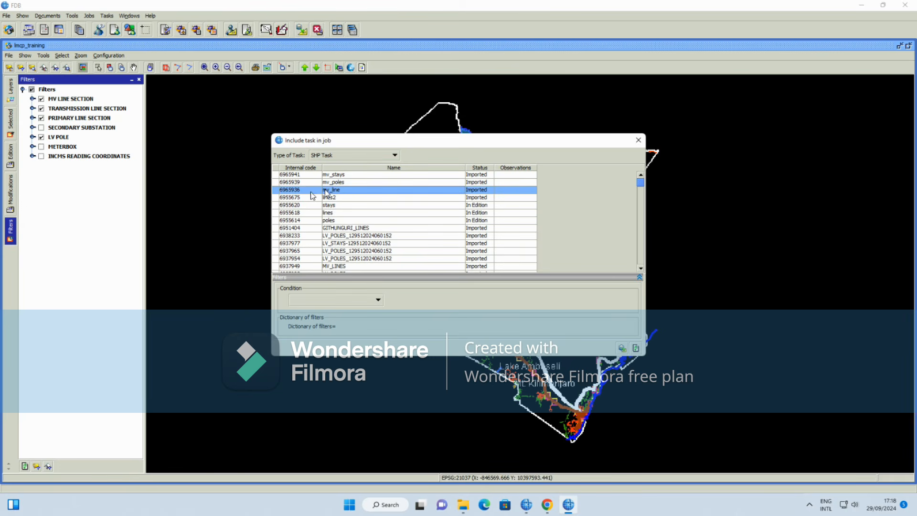
pyautogui.doubleClick(311, 192)
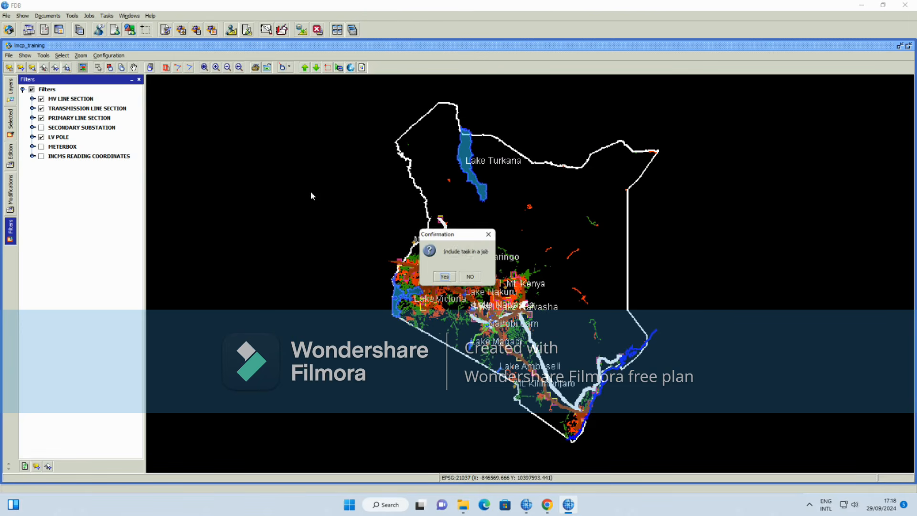
pyautogui.click(453, 277)
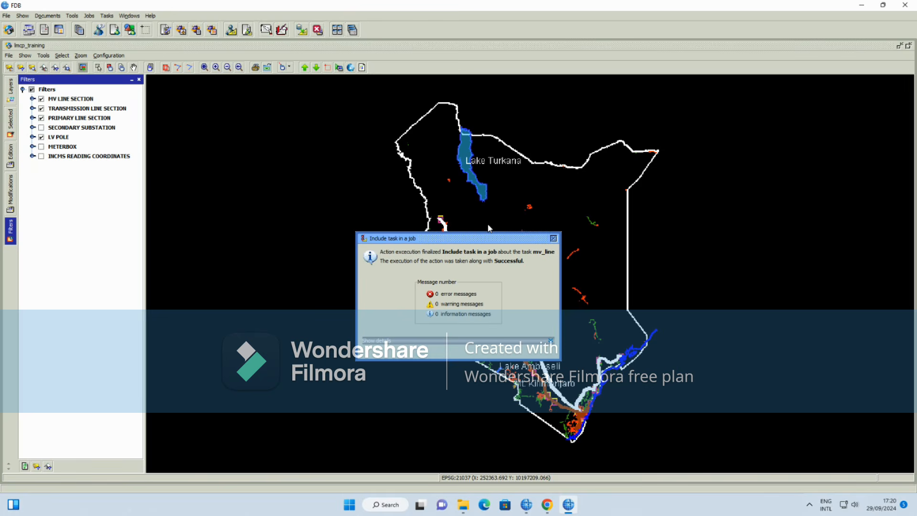
pyautogui.click(554, 240)
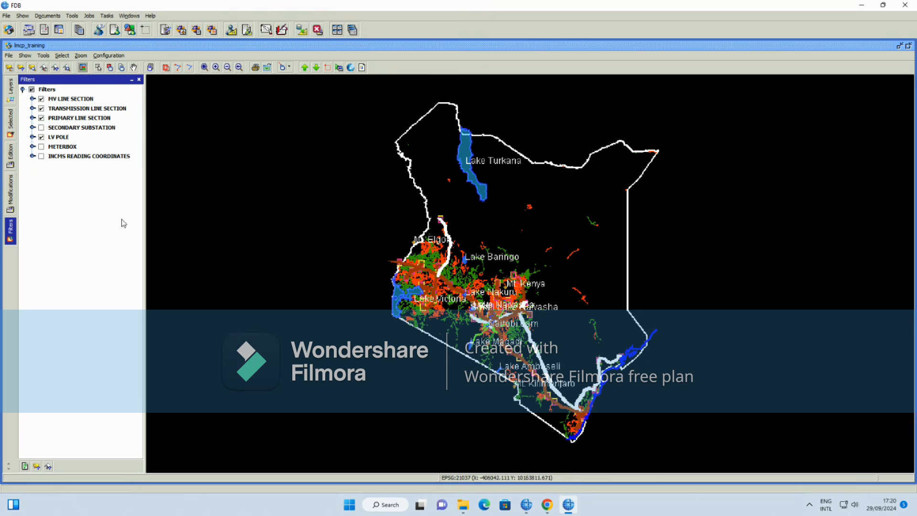
# Locate the MV LINE SECTION entity 302104562 from the job's modifications on the map
pyautogui.click(10, 196)
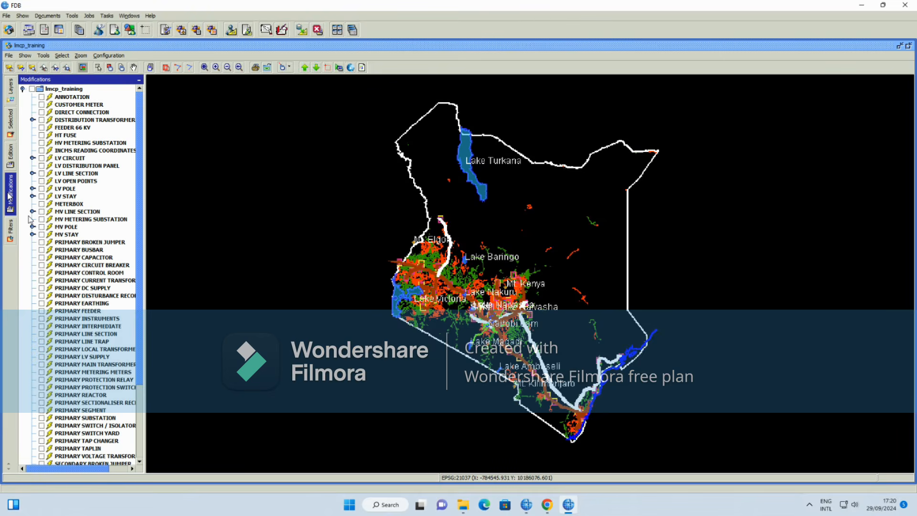
pyautogui.click(33, 212)
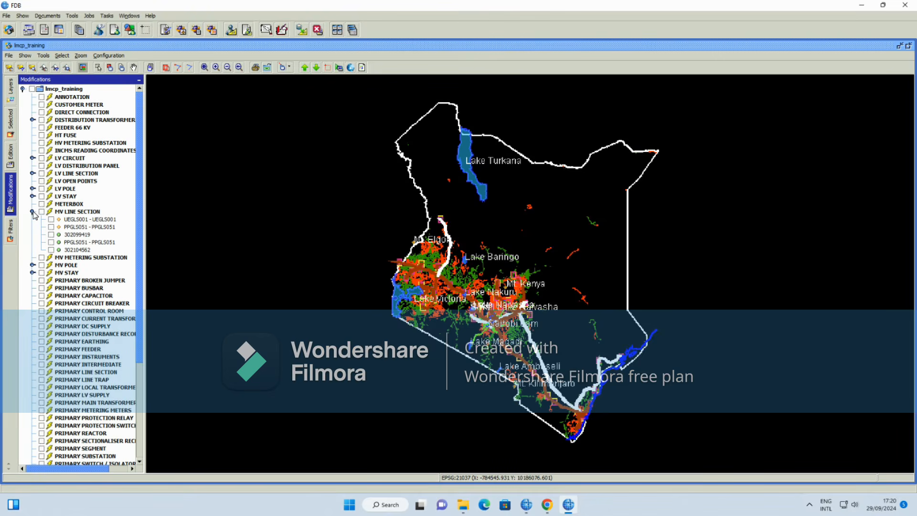
pyautogui.click(79, 249)
pyautogui.rightClick(81, 250)
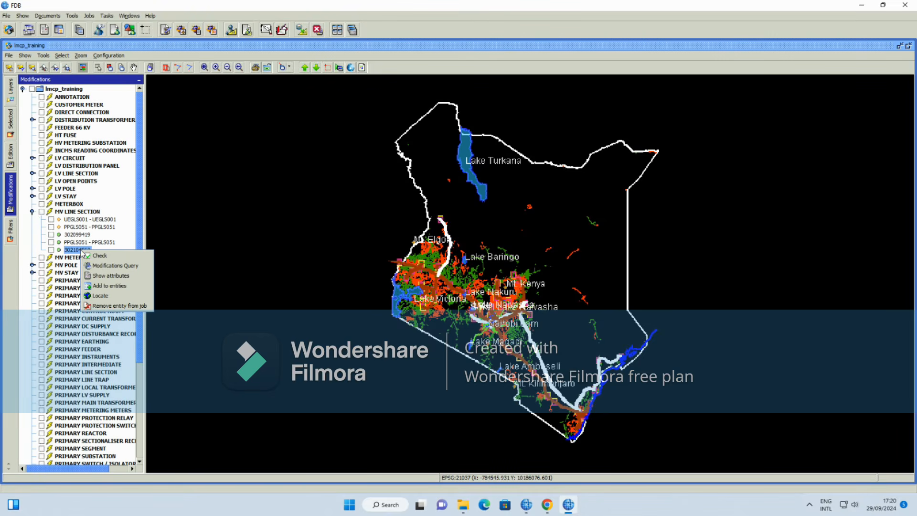
pyautogui.click(100, 296)
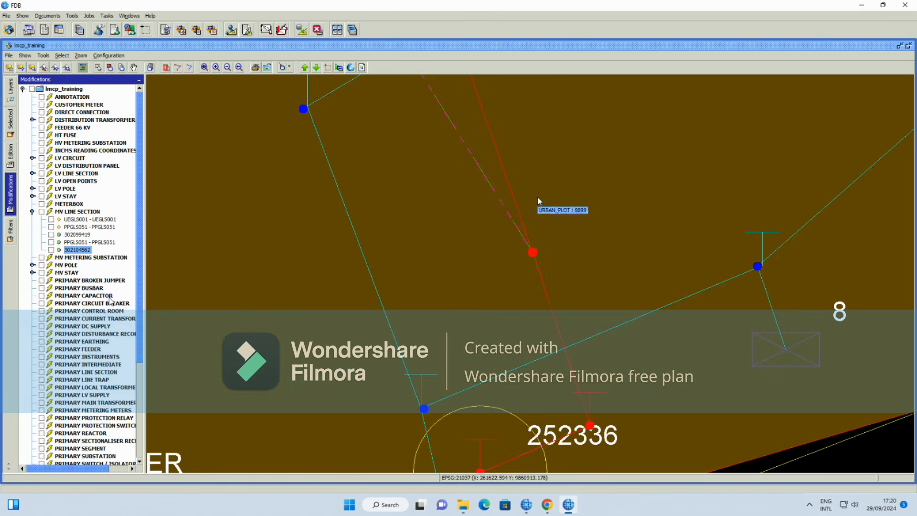
# Show the attributes of MV LINE SECTION 302104562, set its type of section to OVERHEAD and check its construction units
pyautogui.scroll(-1, 538, 196)
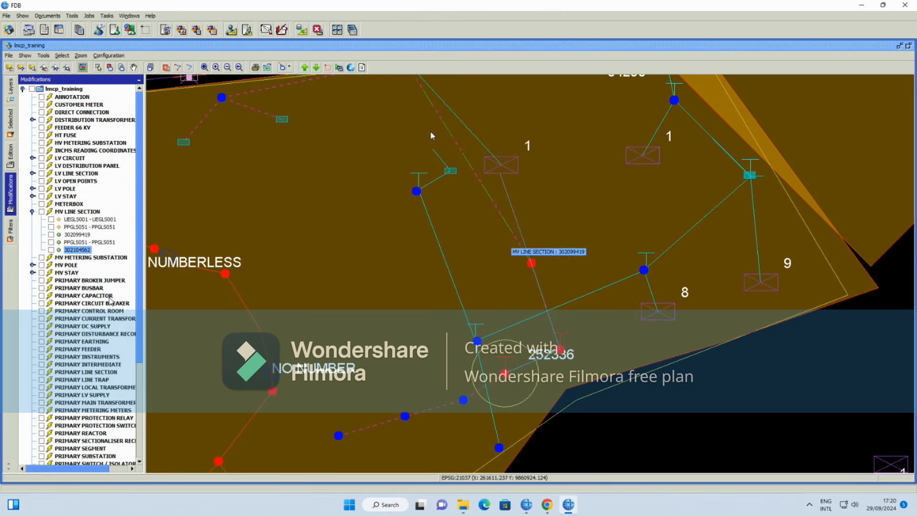
pyautogui.rightClick(75, 250)
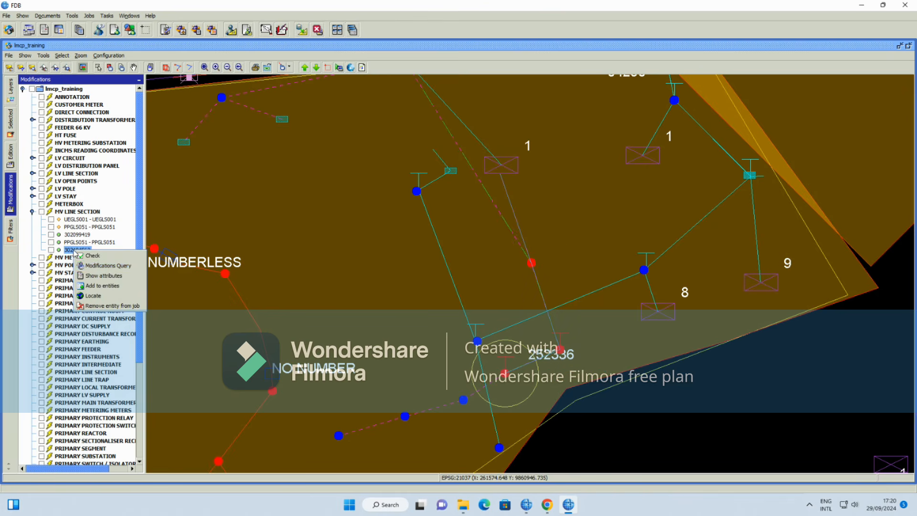
pyautogui.click(112, 276)
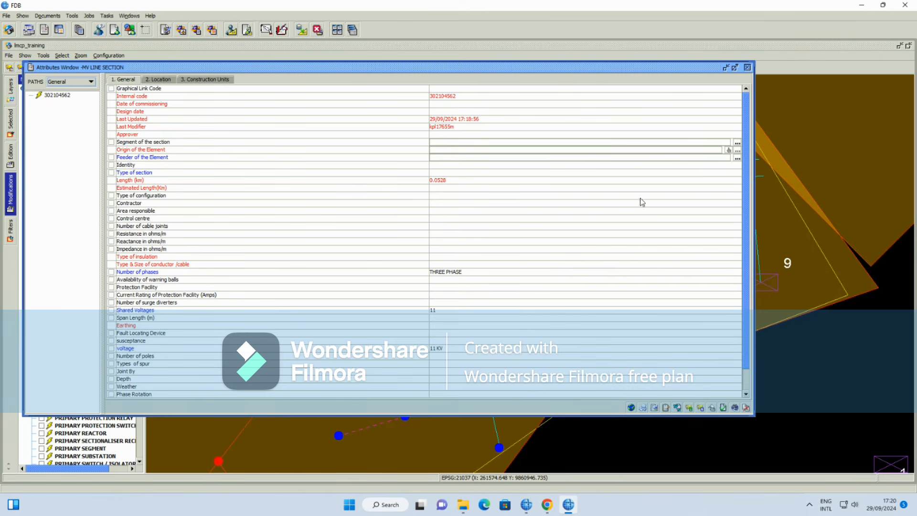
pyautogui.scroll(-1, 602, 259)
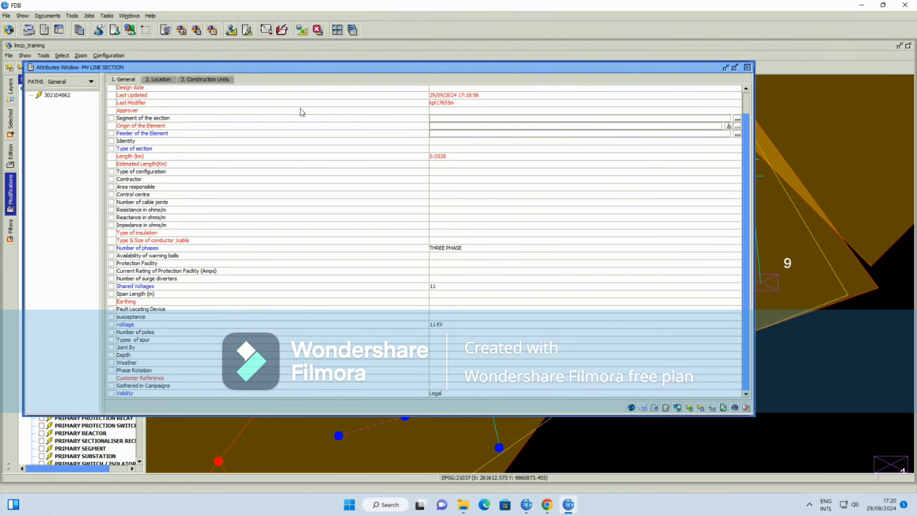
pyautogui.click(446, 149)
pyautogui.click(446, 152)
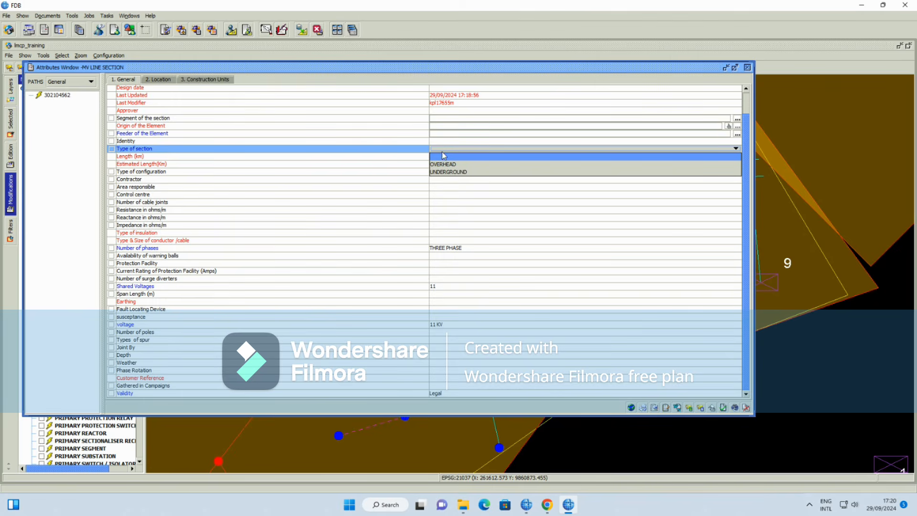
pyautogui.click(446, 164)
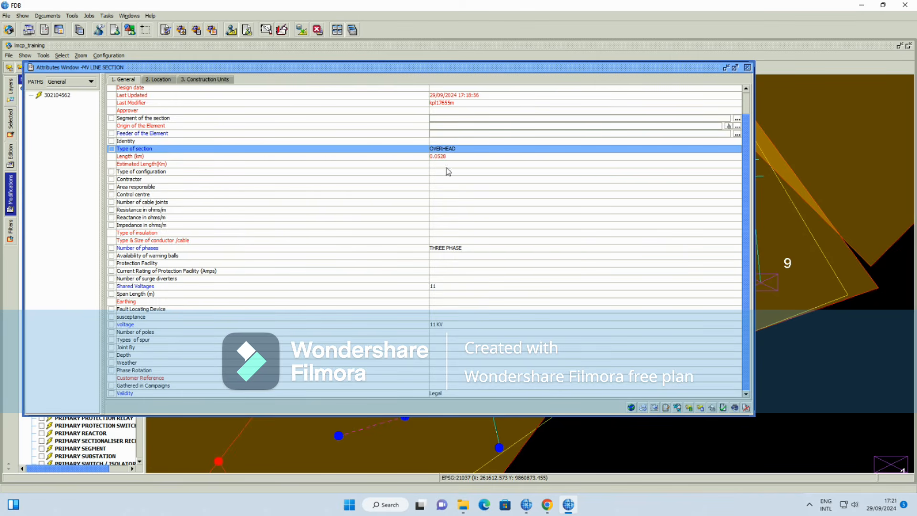
pyautogui.click(210, 80)
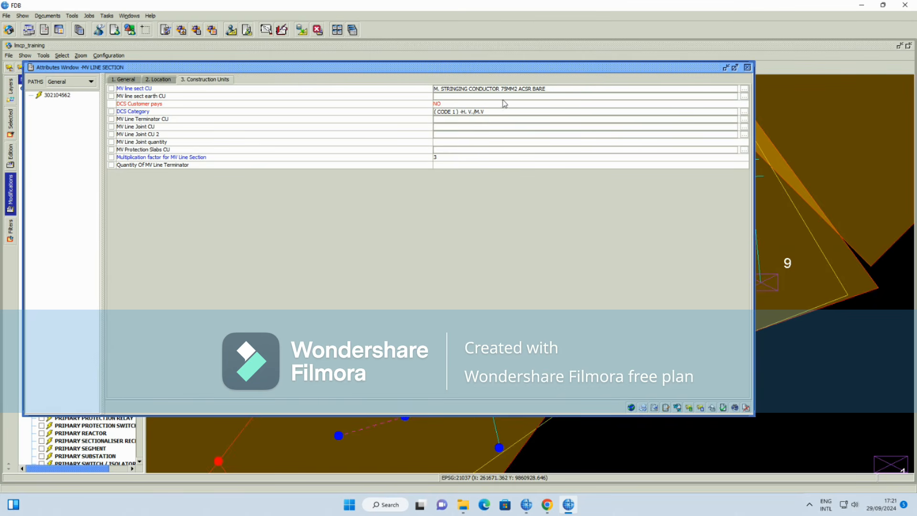
pyautogui.click(129, 79)
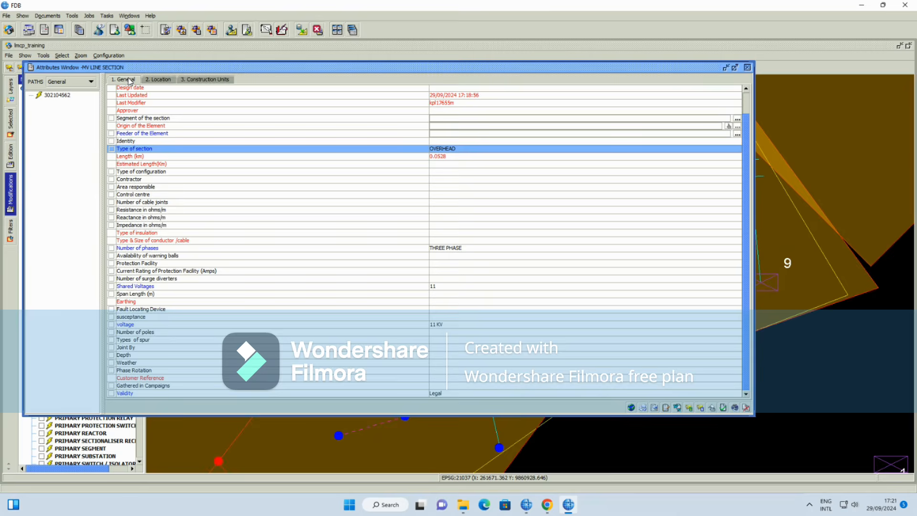
# Start choosing the feeder of the line section and try searching the primary feeders for ruaraka
pyautogui.click(736, 135)
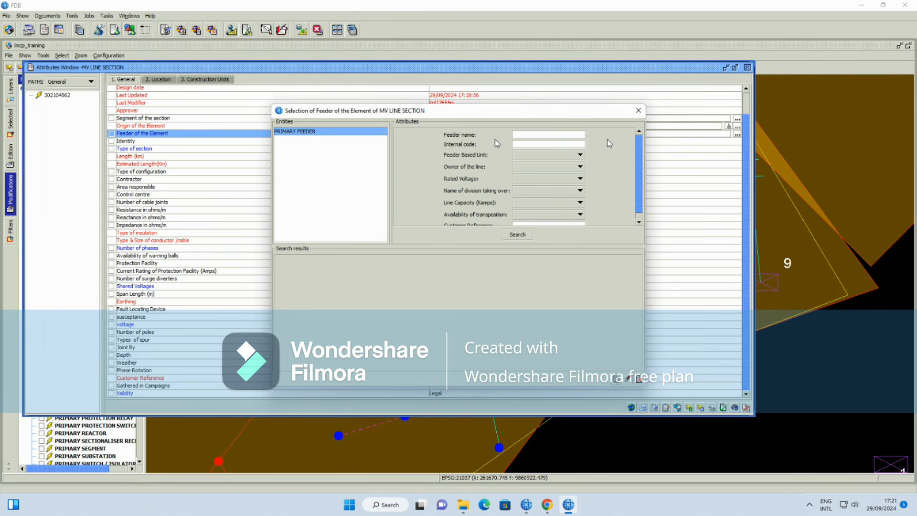
pyautogui.click(527, 137)
pyautogui.write('ruaraka')
pyautogui.click(529, 237)
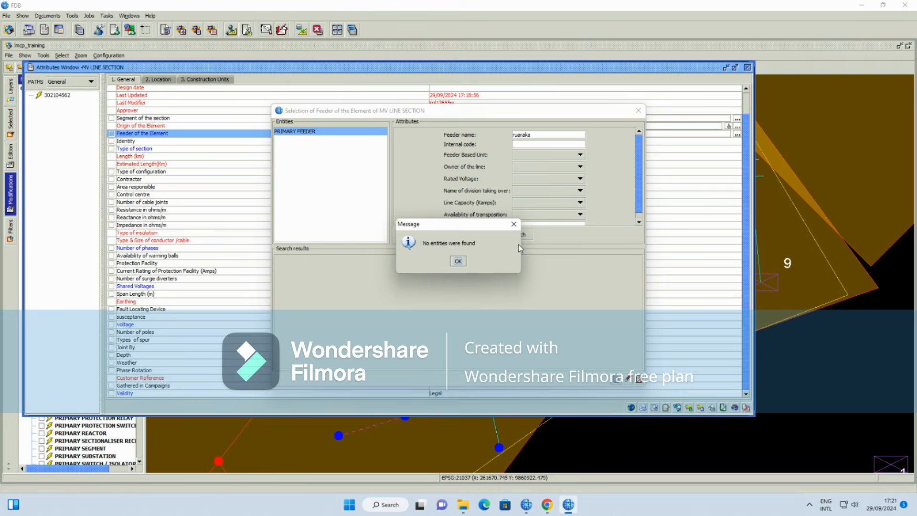
pyautogui.click(460, 262)
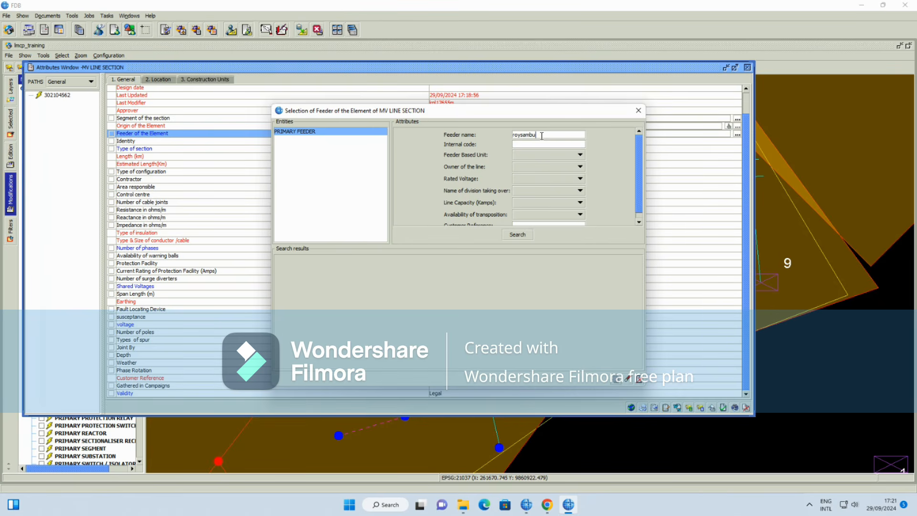
# Search for the roysambu feeder, assign ROYSAMBU as the line section's feeder, then save and close the attributes
pyautogui.click(517, 235)
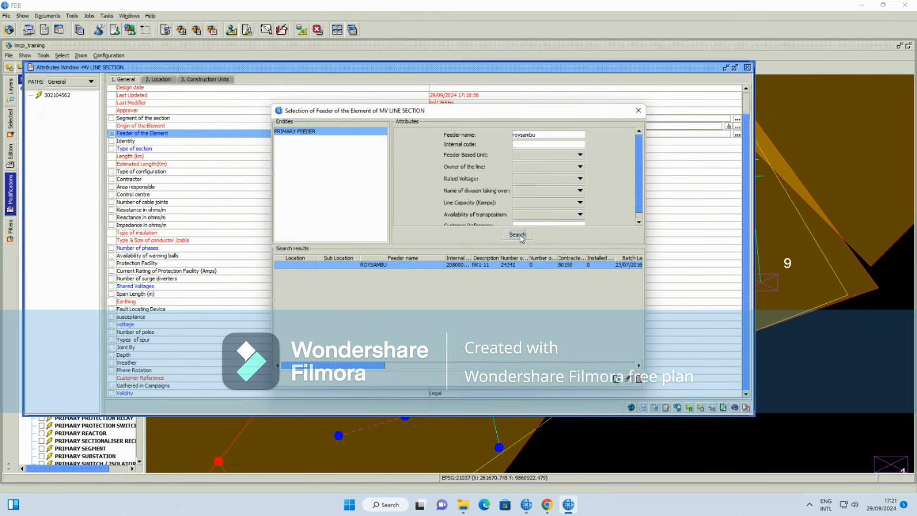
pyautogui.doubleClick(398, 265)
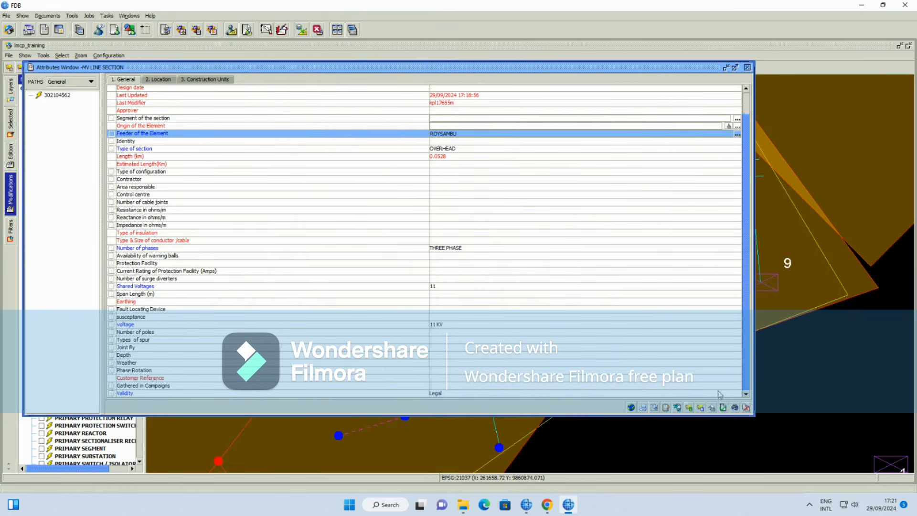
pyautogui.click(723, 408)
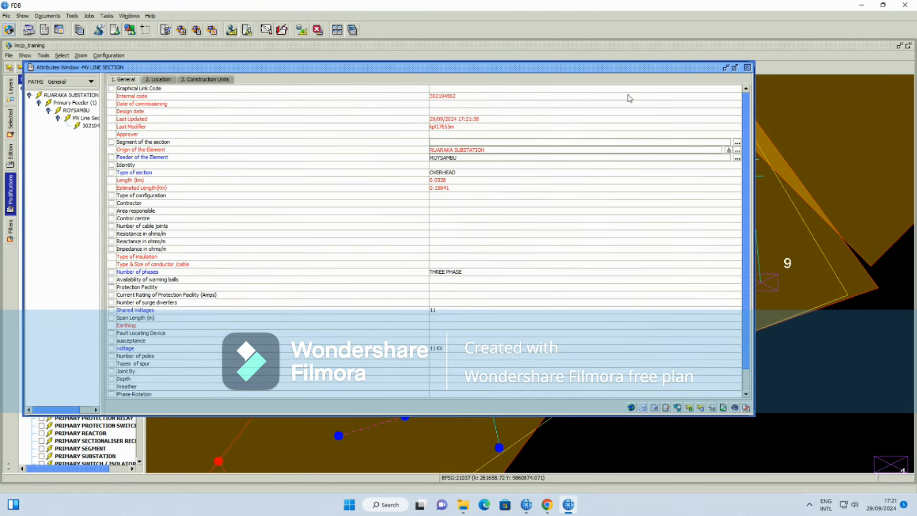
pyautogui.click(747, 68)
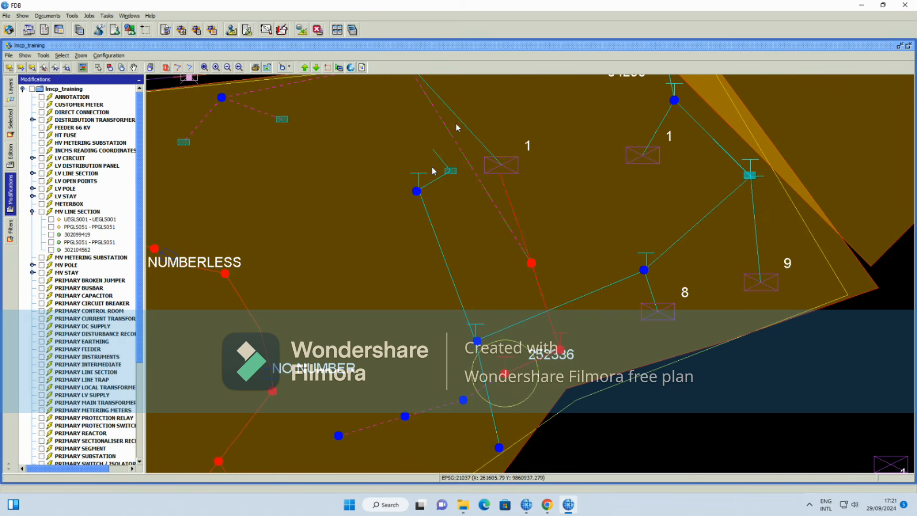
# Hide the HV NETWORK, HABITATION, RELIEF, OTHERS and LABELS layers on the map
pyautogui.click(134, 67)
pyautogui.moveTo(594, 161); pyautogui.dragTo(538, 239)
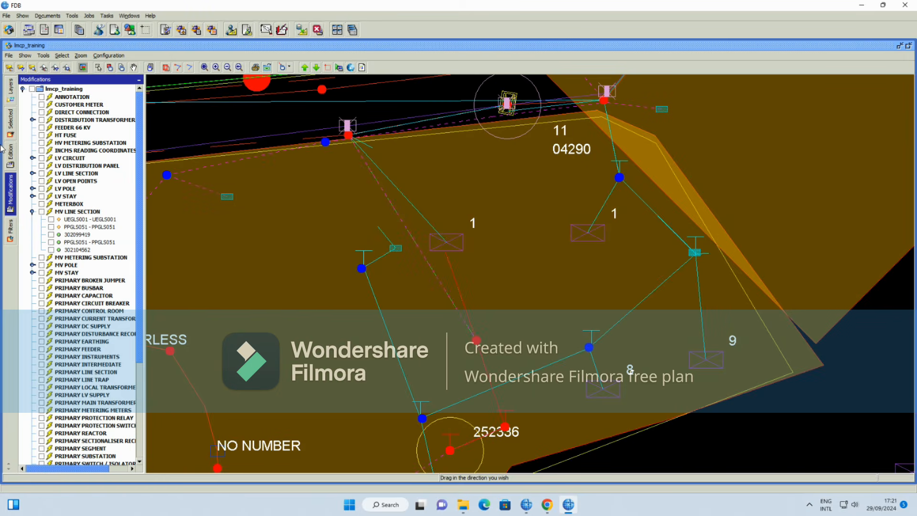
pyautogui.click(12, 93)
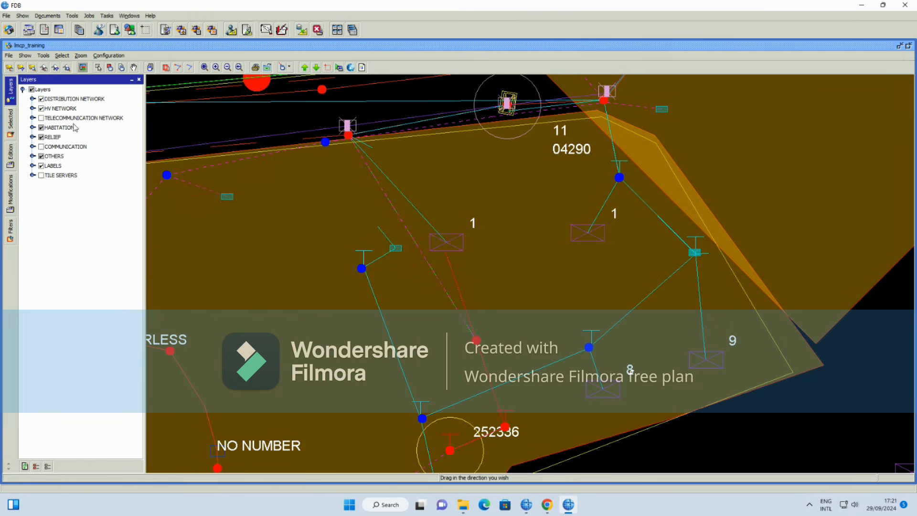
pyautogui.click(41, 109)
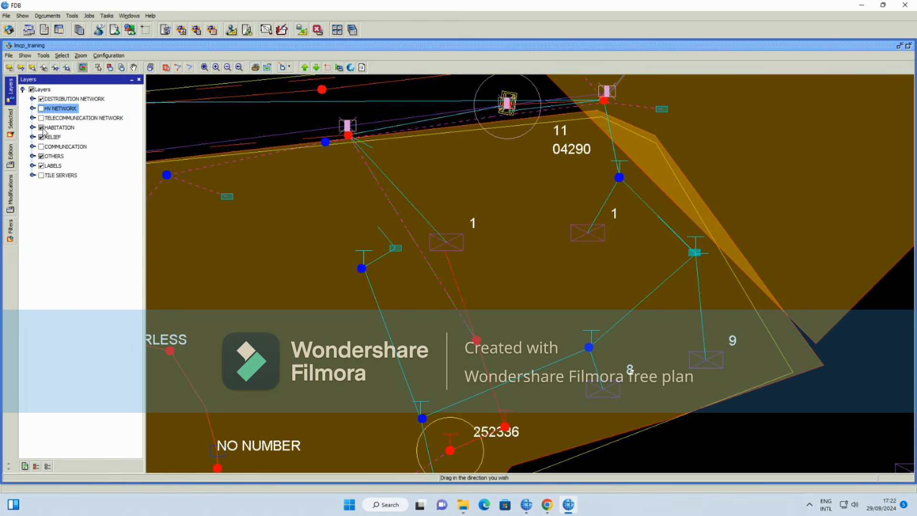
pyautogui.doubleClick(43, 129)
pyautogui.click(40, 205)
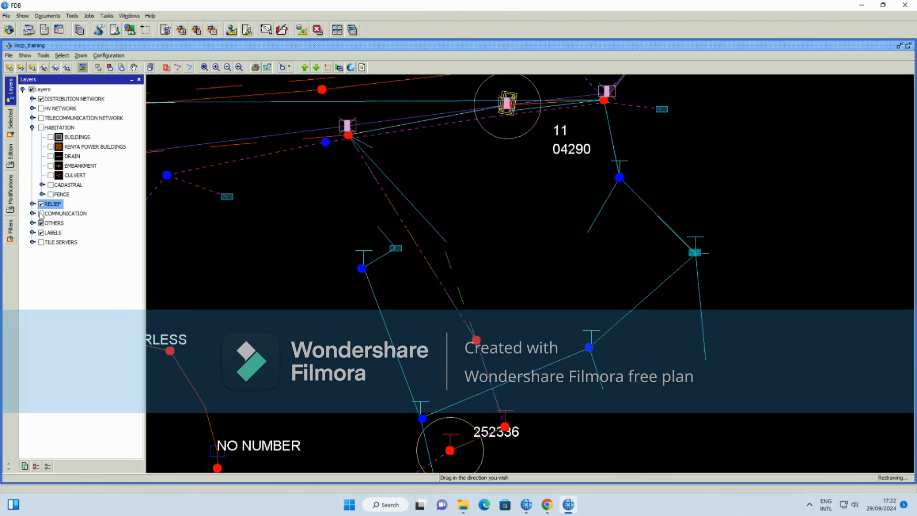
pyautogui.click(41, 223)
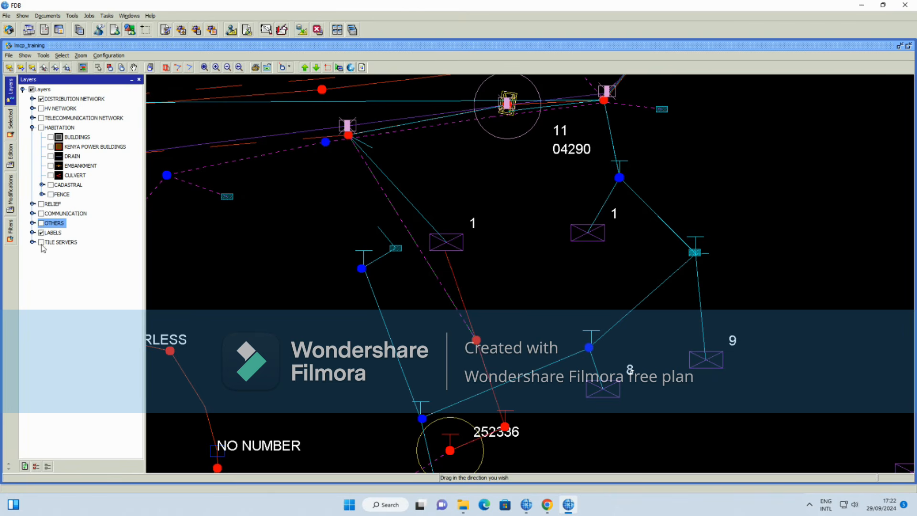
pyautogui.click(41, 233)
# Hide the LV NETWORK and STREET LIGHTING layers within the distribution network, keeping MV NETWORK shown
pyautogui.click(33, 99)
pyautogui.click(50, 118)
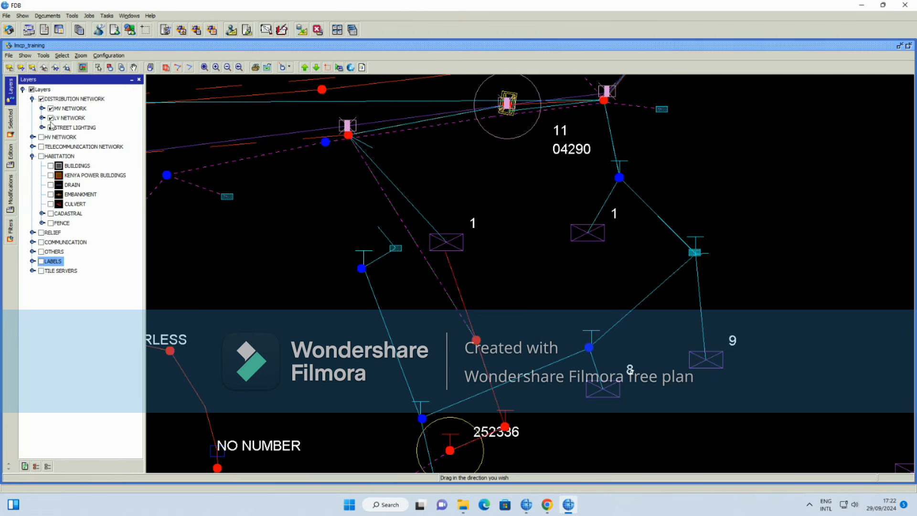
pyautogui.click(51, 128)
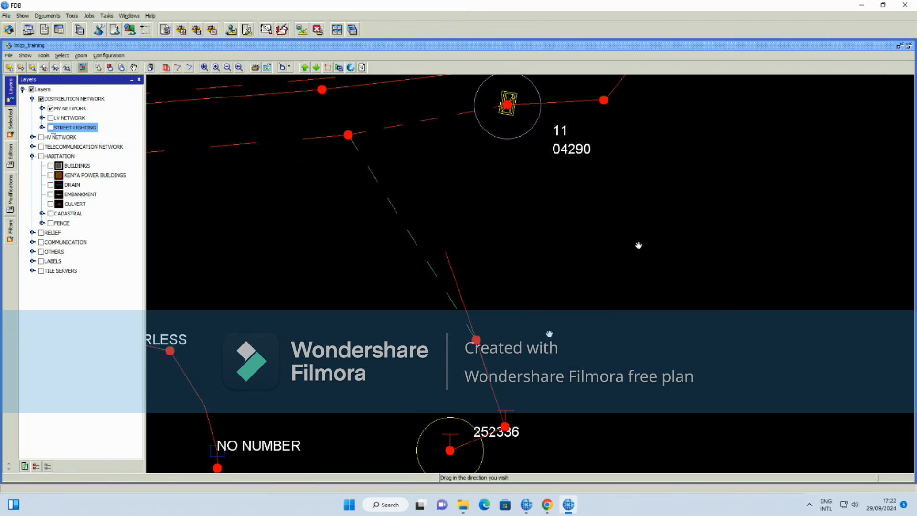
pyautogui.moveTo(475, 299); pyautogui.dragTo(513, 273)
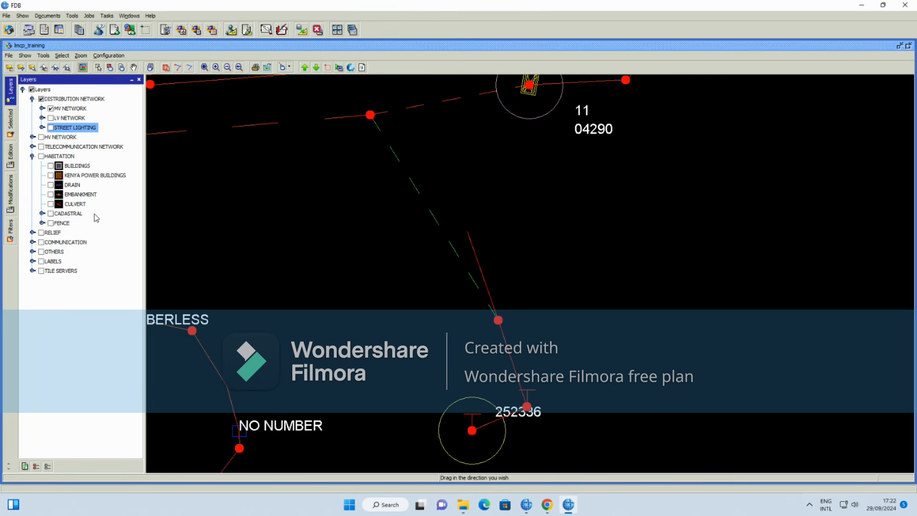
# Remove every MV LINE SECTION entity except 302104562 from the lmcp_training job and accept the warning
pyautogui.click(8, 158)
pyautogui.click(9, 194)
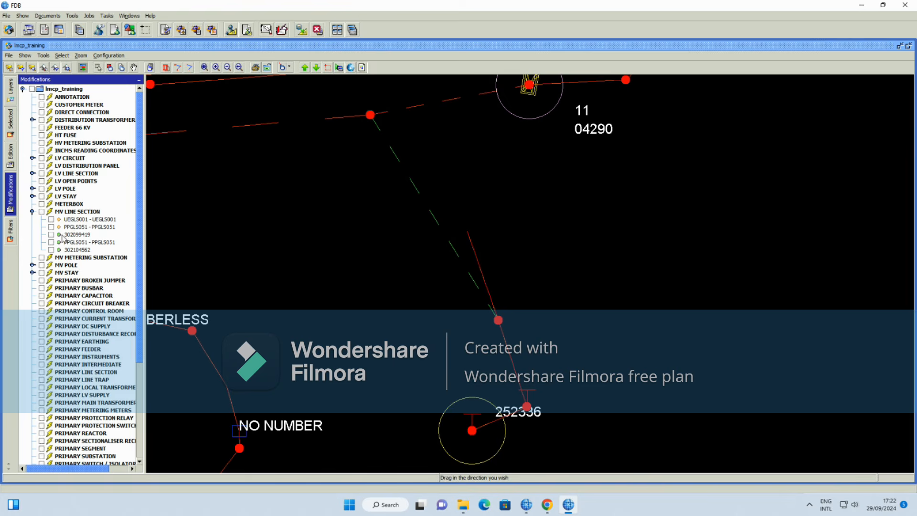
pyautogui.click(77, 242)
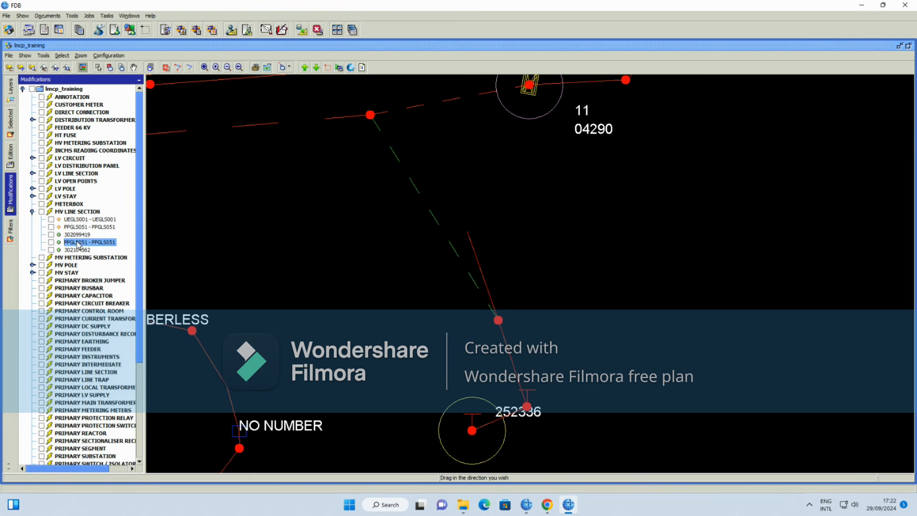
pyautogui.rightClick(82, 219)
pyautogui.click(102, 247)
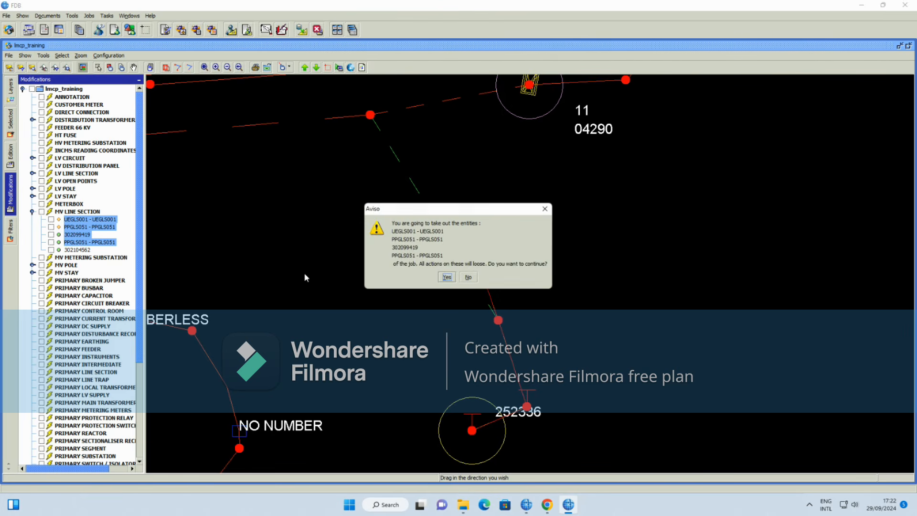
pyautogui.click(447, 277)
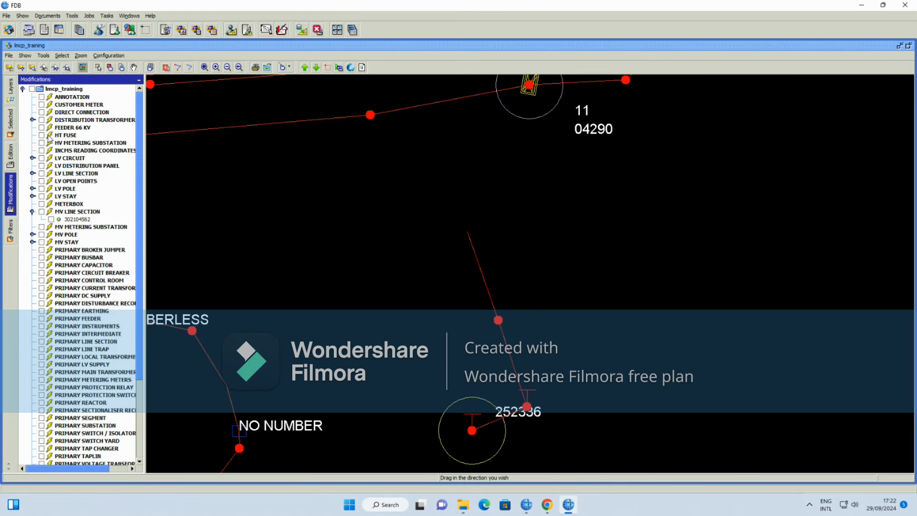
# Move the loose upper endpoint of line section 302104562 onto the pole on the MV line above, without connectivity
pyautogui.click(10, 154)
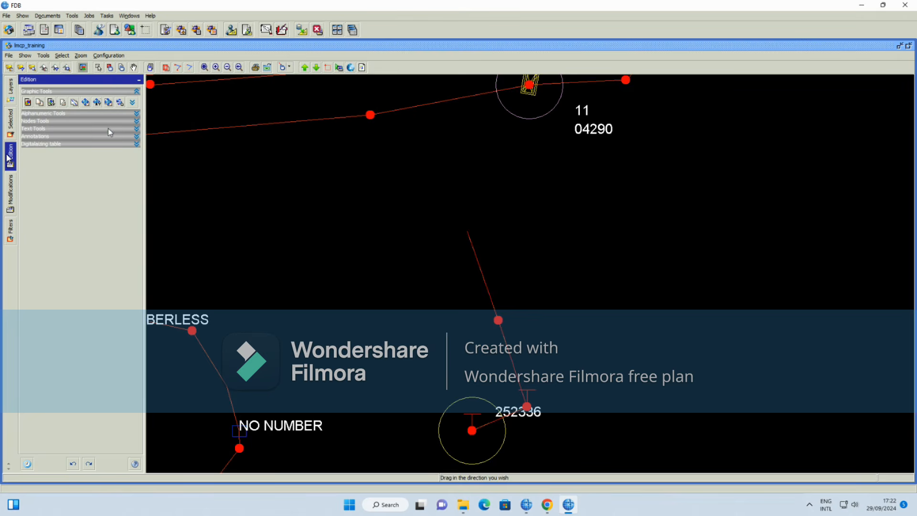
pyautogui.click(136, 120)
pyautogui.click(40, 117)
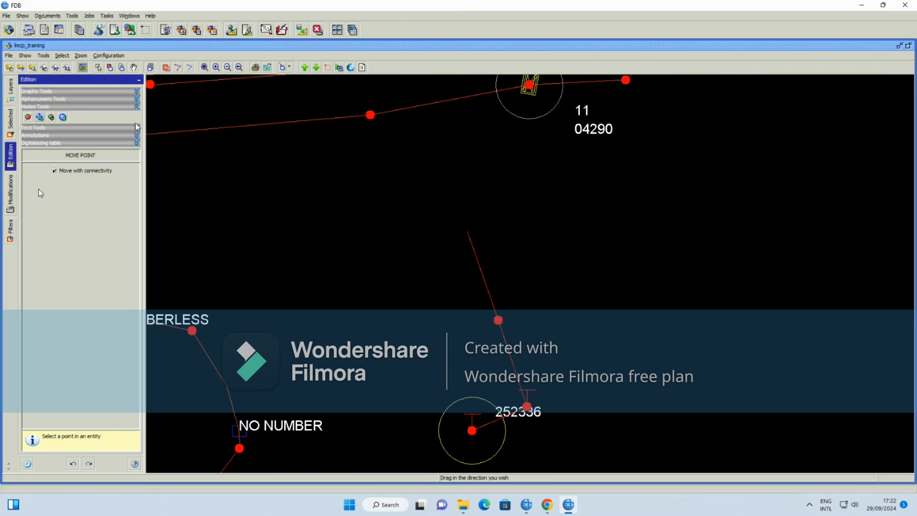
pyautogui.click(55, 171)
pyautogui.click(468, 233)
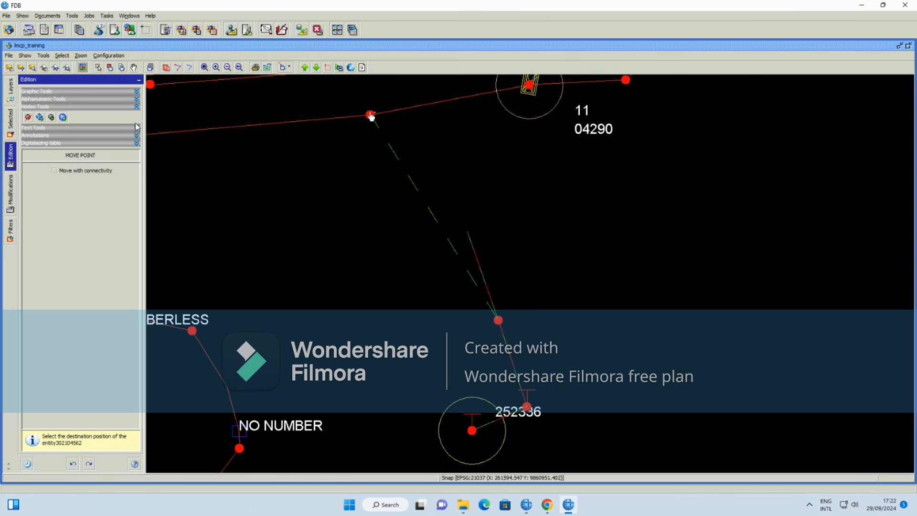
pyautogui.click(371, 117)
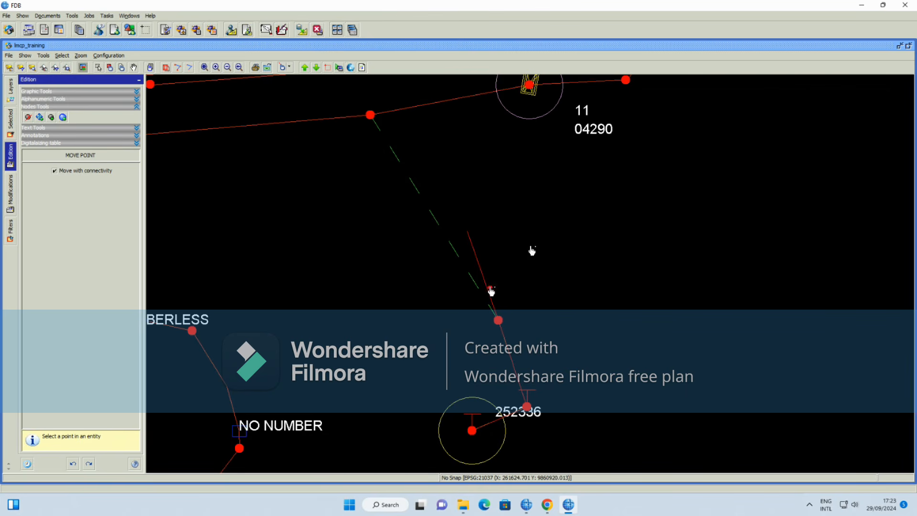
# Remove the MV POLE entities 402163659, 402163657 and 402163658 from the lmcp_training job and accept the warning
pyautogui.click(9, 195)
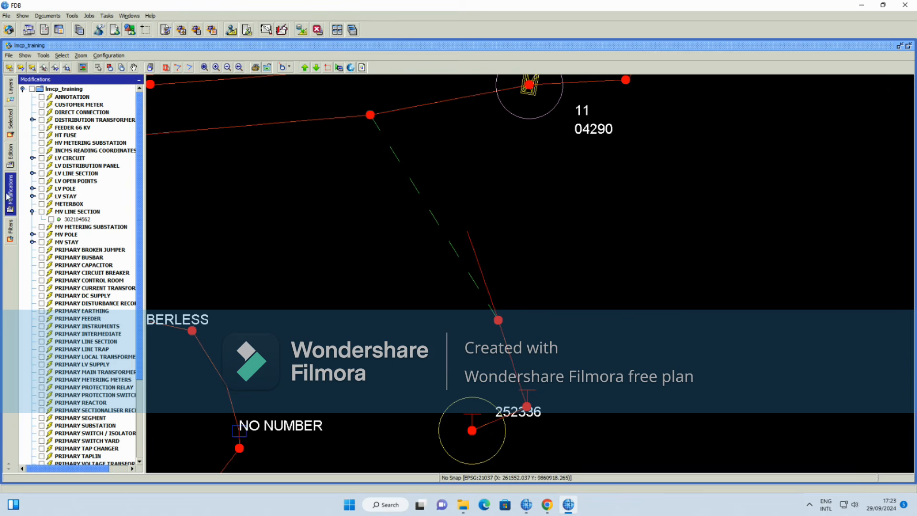
pyautogui.click(32, 235)
pyautogui.click(80, 242)
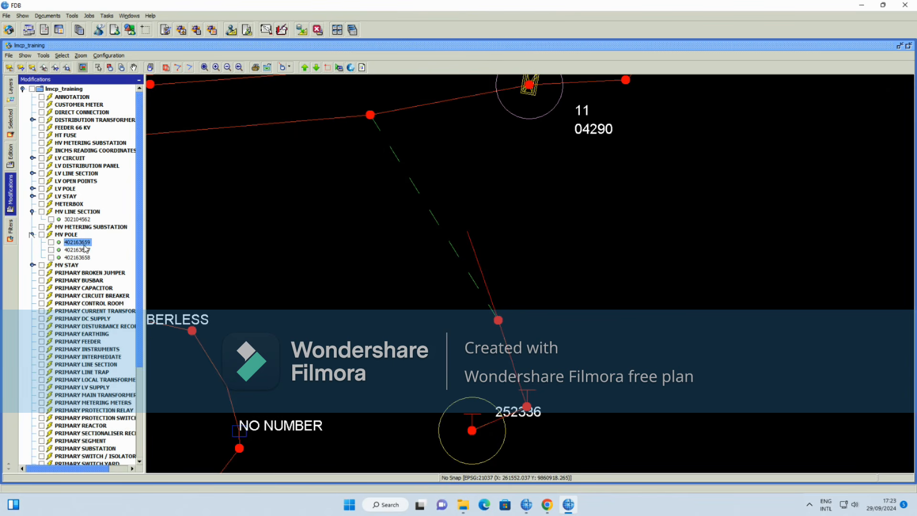
pyautogui.rightClick(72, 257)
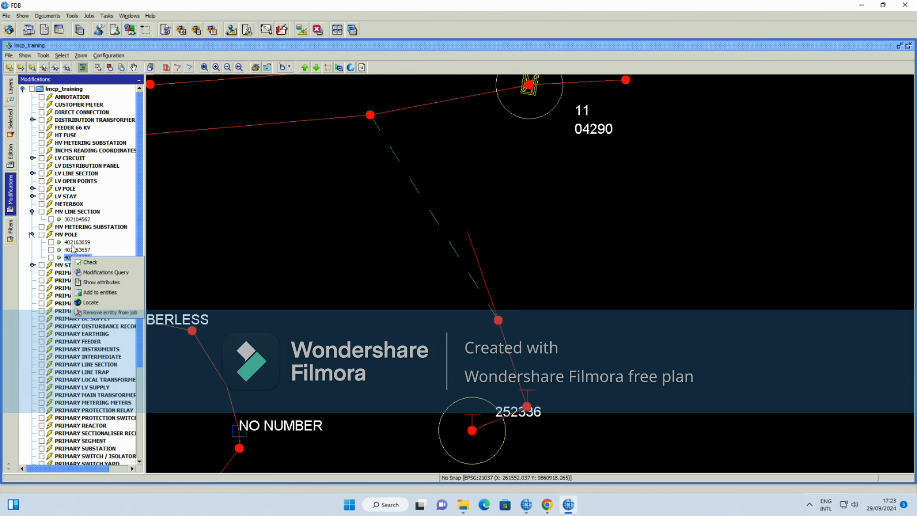
pyautogui.keyDown('shift'); pyautogui.click(74, 242); pyautogui.keyUp('shift')
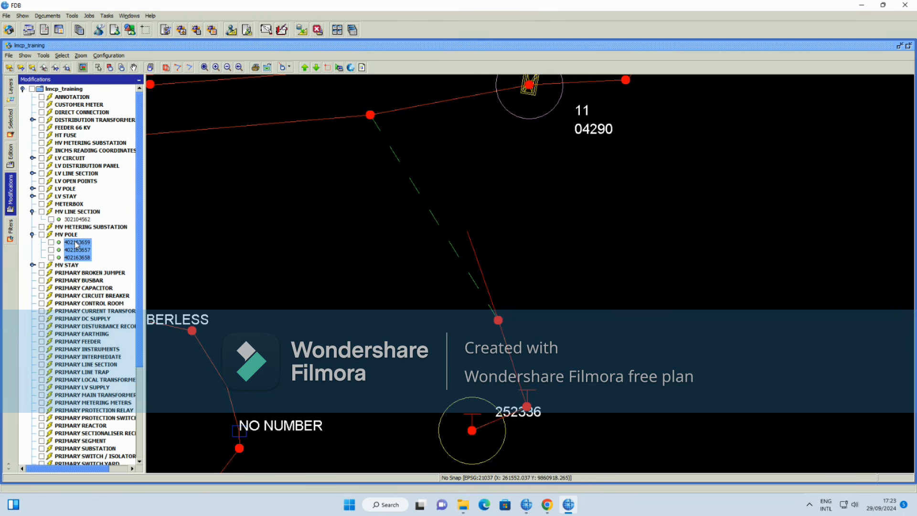
pyautogui.rightClick(76, 242)
pyautogui.click(110, 267)
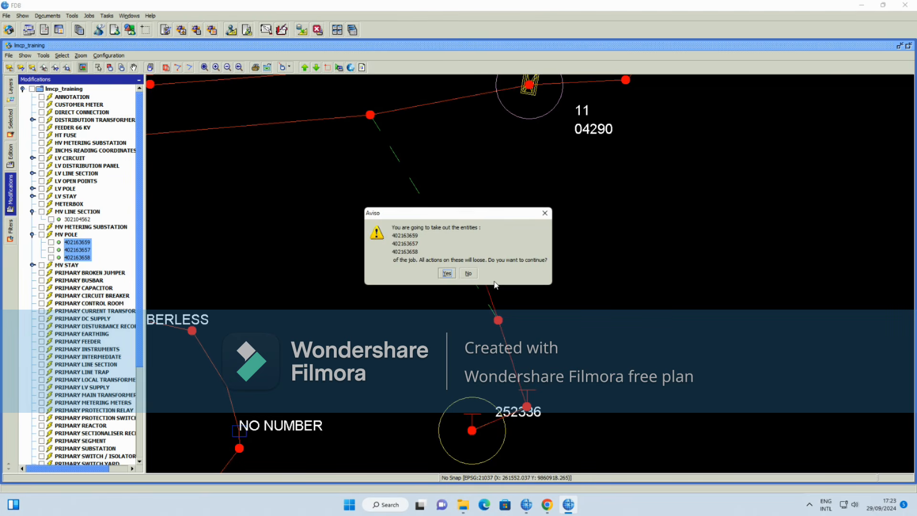
pyautogui.click(445, 274)
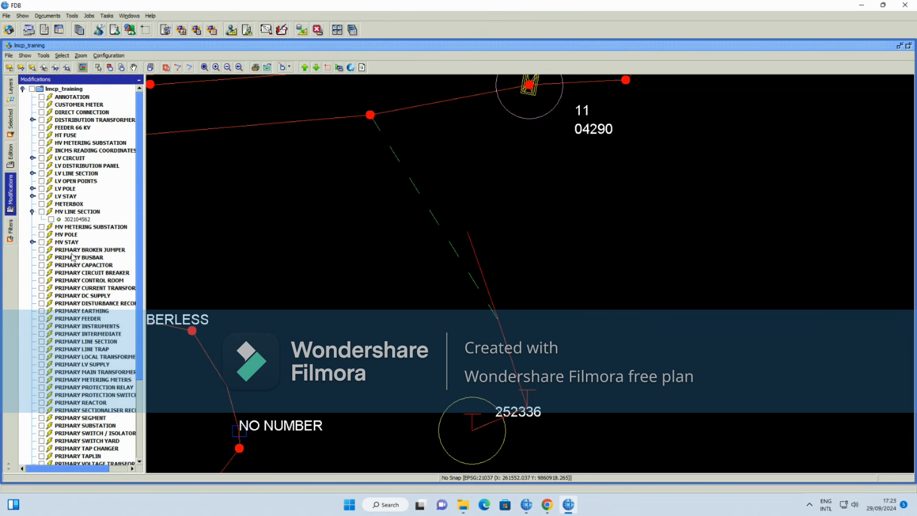
# Include the SHP task mv_poles, internal code 6965939, in the lmcp_training job and dismiss the execution report
pyautogui.click(88, 17)
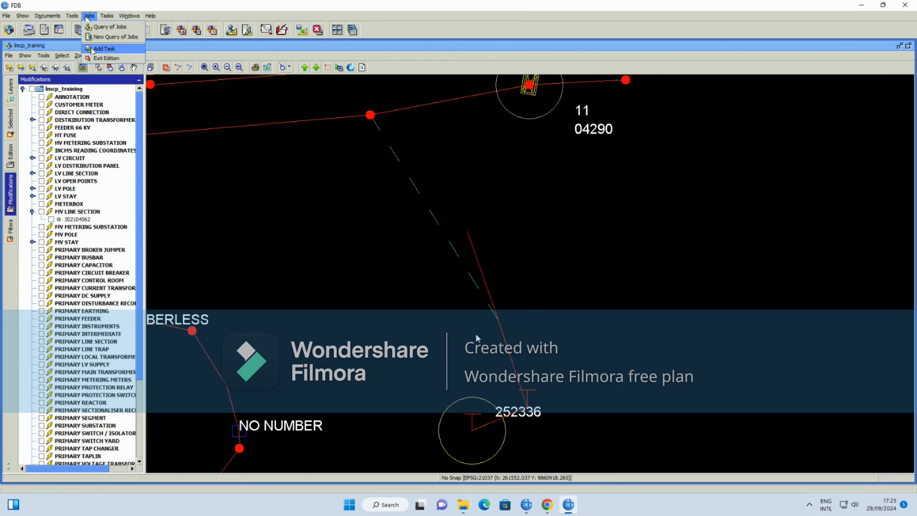
pyautogui.click(93, 50)
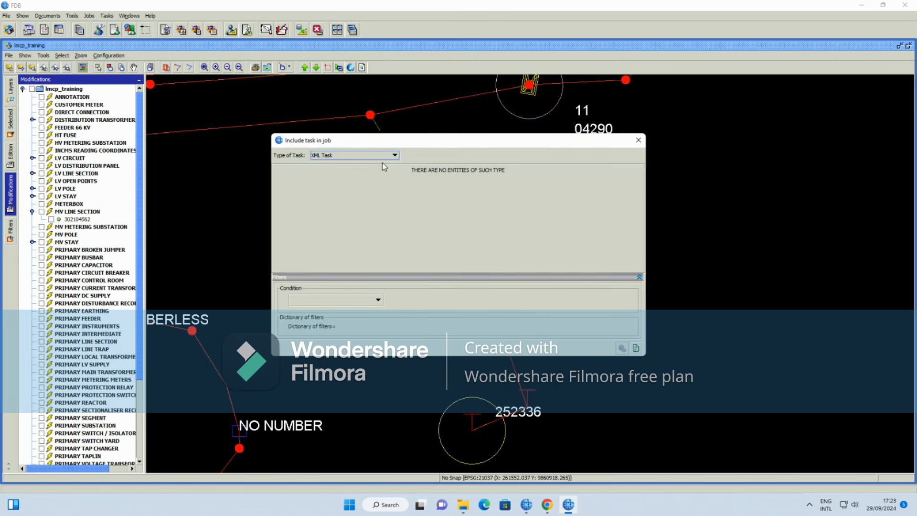
pyautogui.click(386, 154)
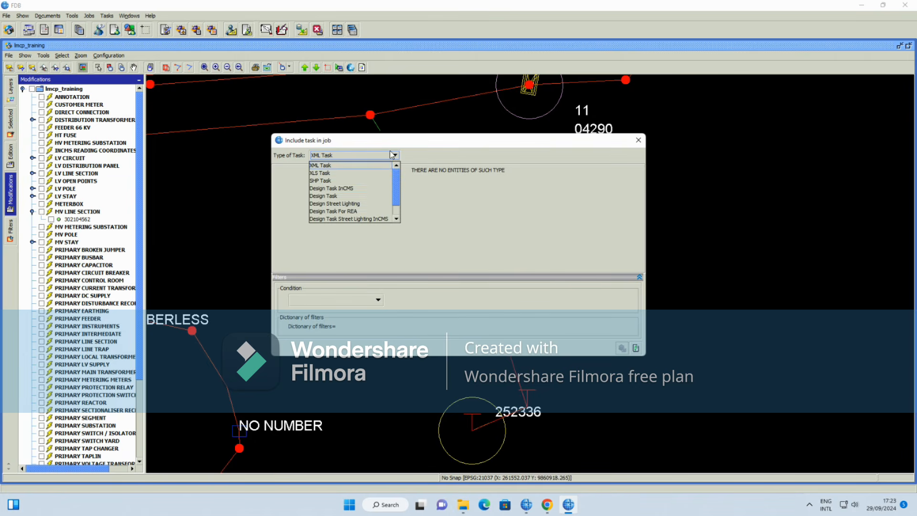
pyautogui.click(323, 181)
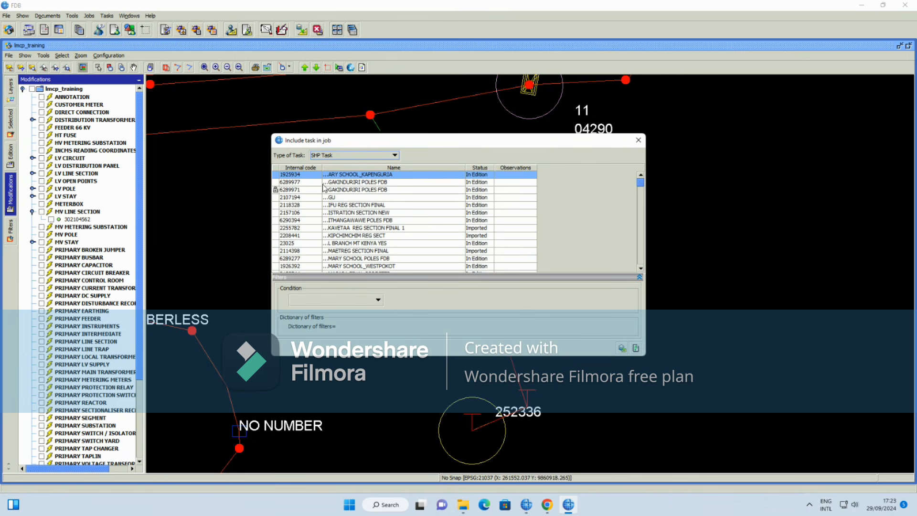
pyautogui.click(301, 168)
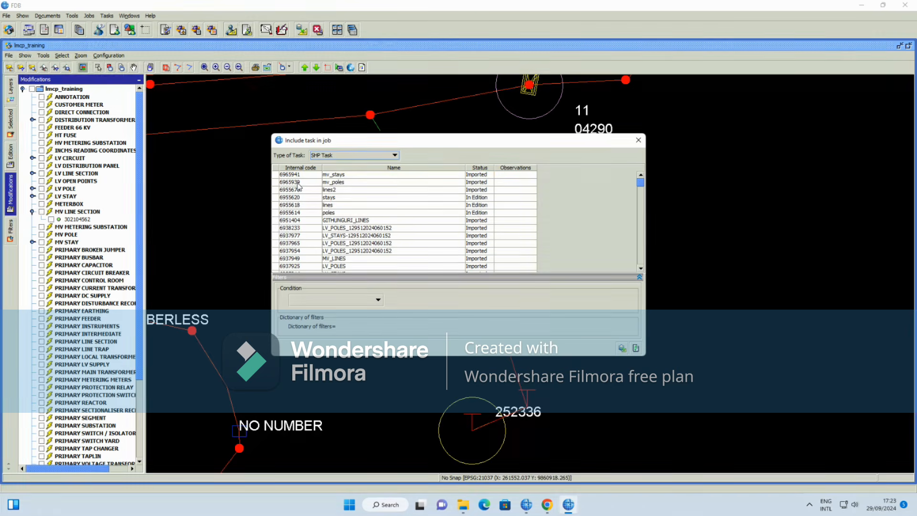
pyautogui.click(297, 184)
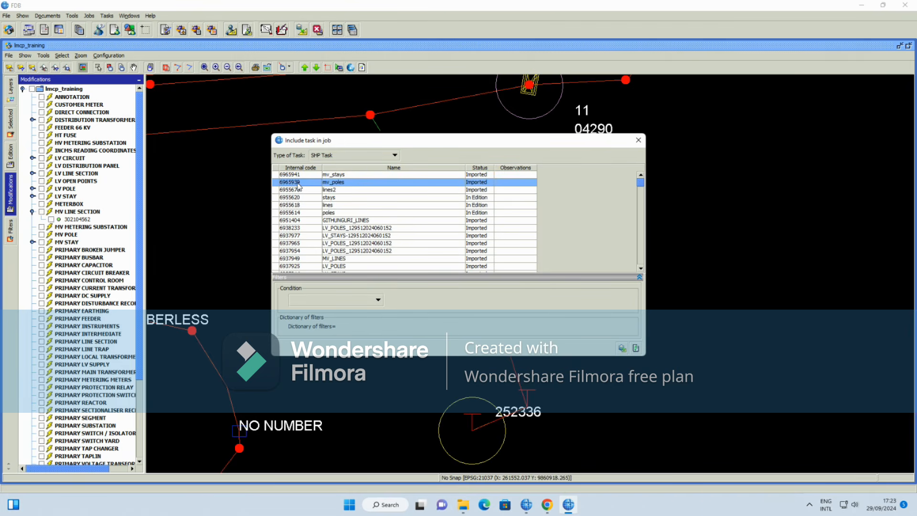
pyautogui.click(622, 349)
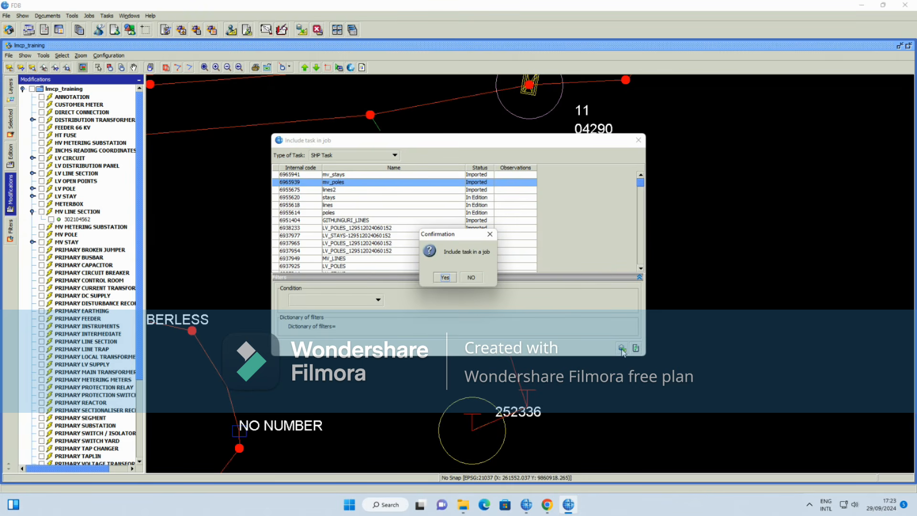
pyautogui.click(444, 278)
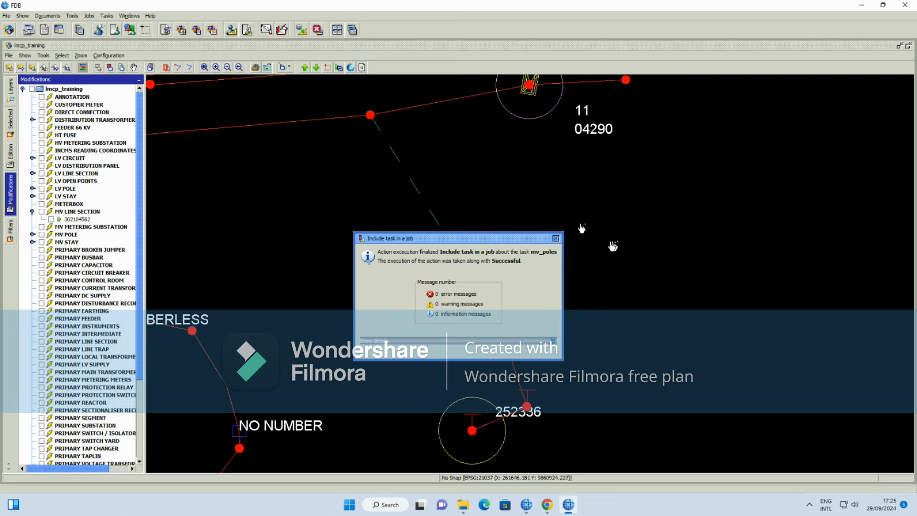
pyautogui.click(555, 238)
# Remove the MV STAY entities 417564, 417562 and 417563 from the job and accept the warning
pyautogui.click(32, 242)
pyautogui.click(72, 250)
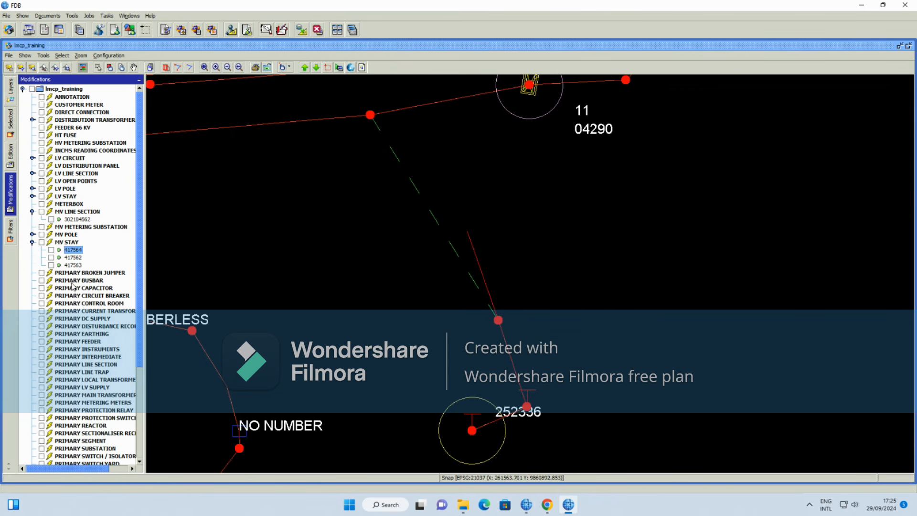
pyautogui.keyDown('shift'); pyautogui.click(73, 265); pyautogui.keyUp('shift')
pyautogui.rightClick(73, 266)
pyautogui.click(91, 294)
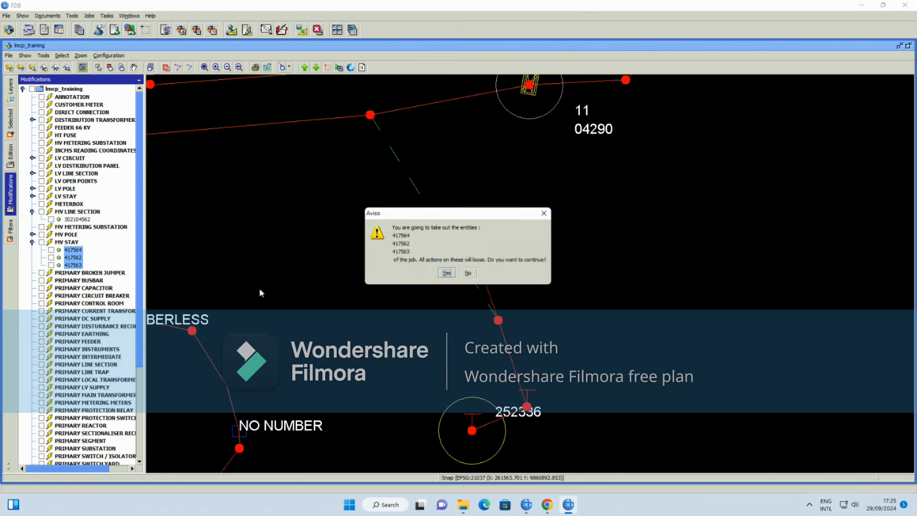
pyautogui.click(449, 282)
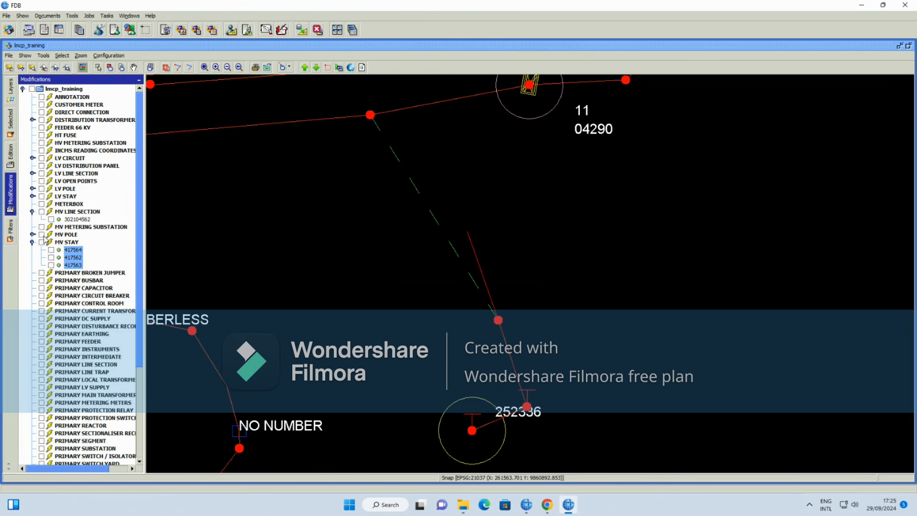
# Show the attributes of MV pole 402200778 from the job's modifications
pyautogui.click(33, 234)
pyautogui.click(76, 242)
pyautogui.rightClick(75, 243)
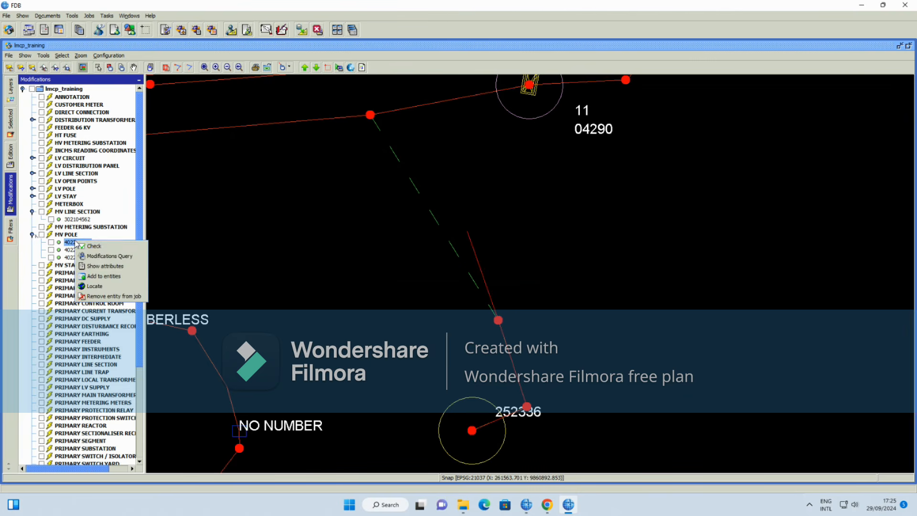
pyautogui.click(106, 267)
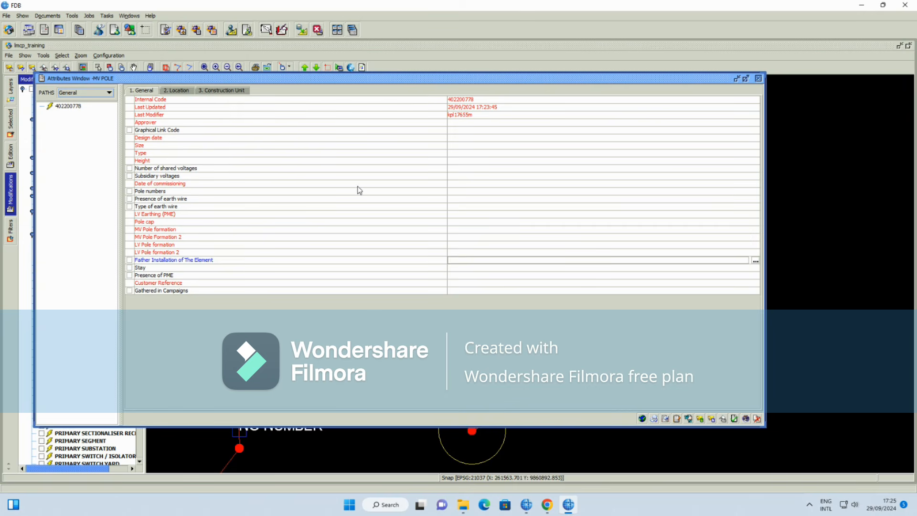
pyautogui.click(133, 256)
pyautogui.click(134, 260)
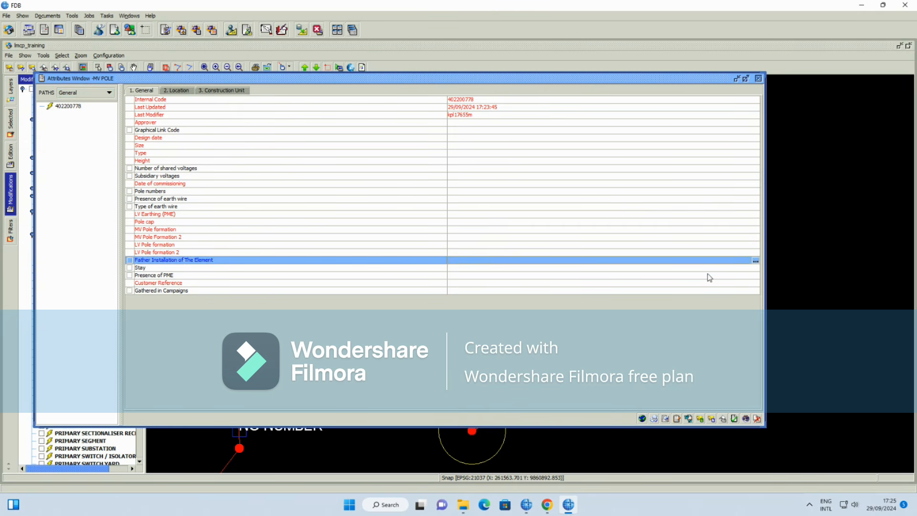
pyautogui.click(756, 261)
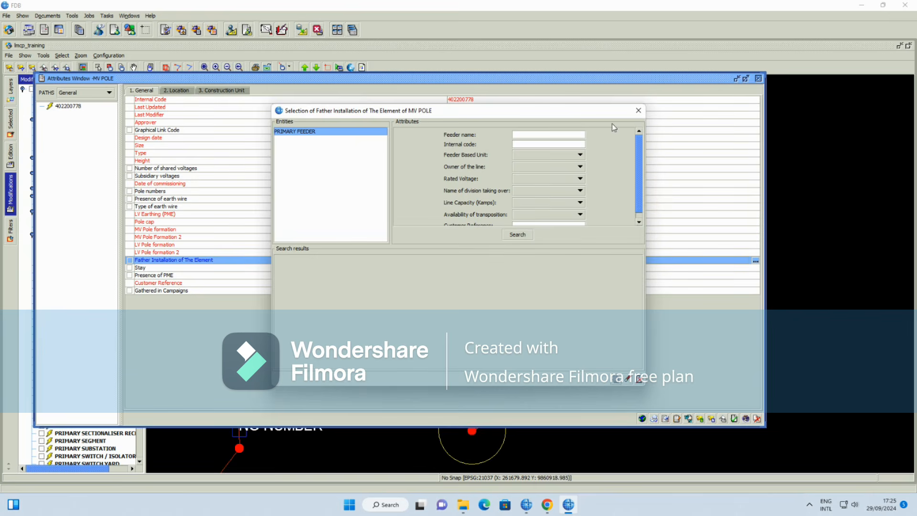
pyautogui.click(638, 111)
# Examine the Construction Unit attributes of MV pole 402200778, including the selection for MV pole formation CU
pyautogui.click(224, 90)
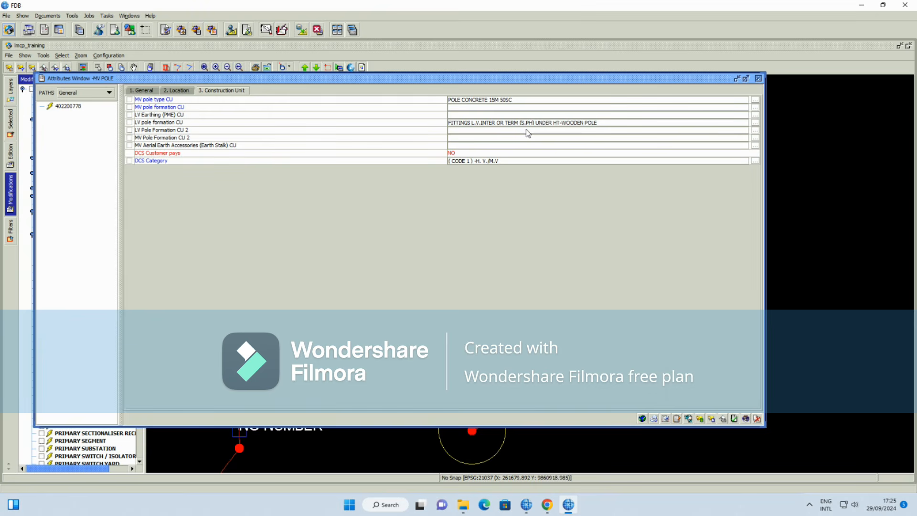
pyautogui.click(253, 108)
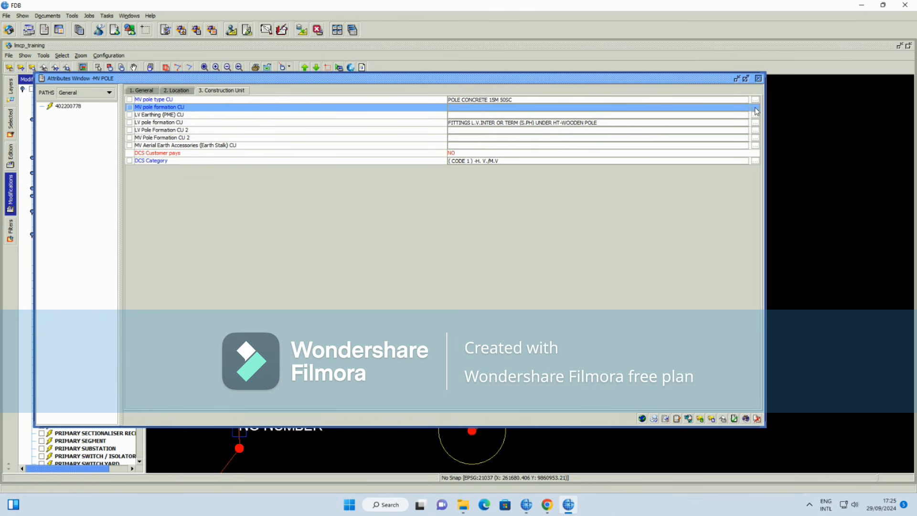
pyautogui.click(755, 108)
pyautogui.click(571, 142)
# Search for the primary feeder roysambu, assign ROYSAMBU as the pole's Father Installation of The Element, and close the attributes
pyautogui.click(137, 92)
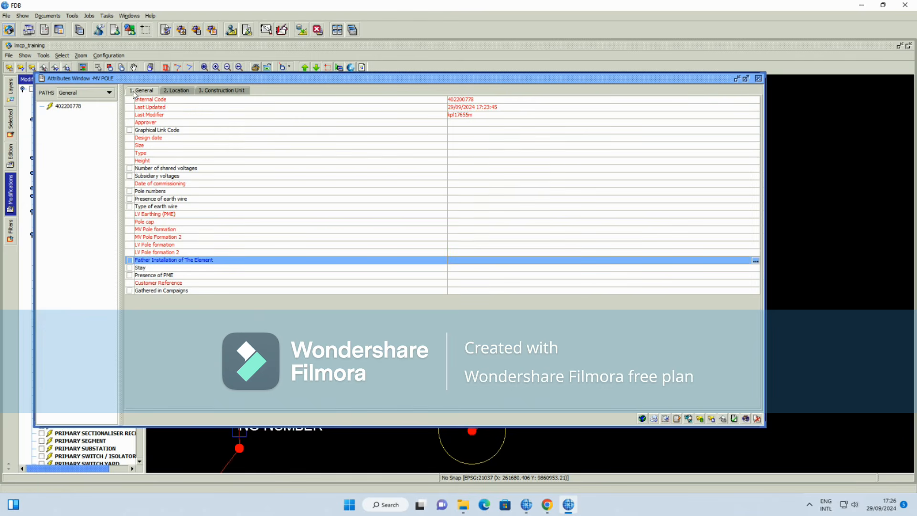
pyautogui.click(756, 261)
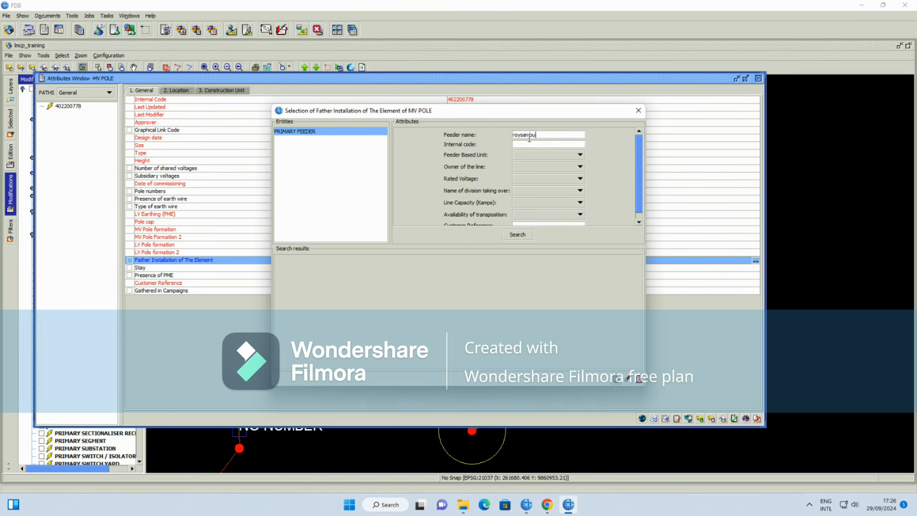
pyautogui.click(523, 238)
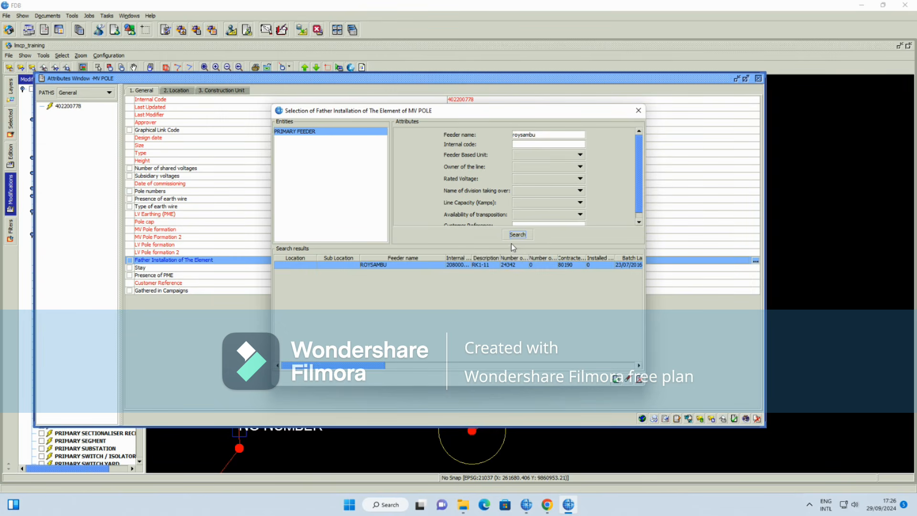
pyautogui.doubleClick(497, 262)
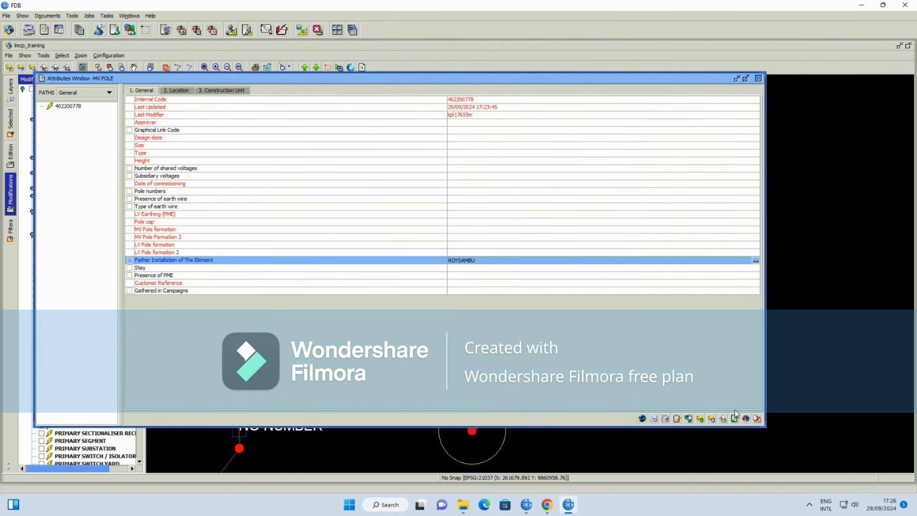
pyautogui.click(759, 78)
# Review the modifications query of MV pole 402200778 at full size, then close it
pyautogui.rightClick(83, 249)
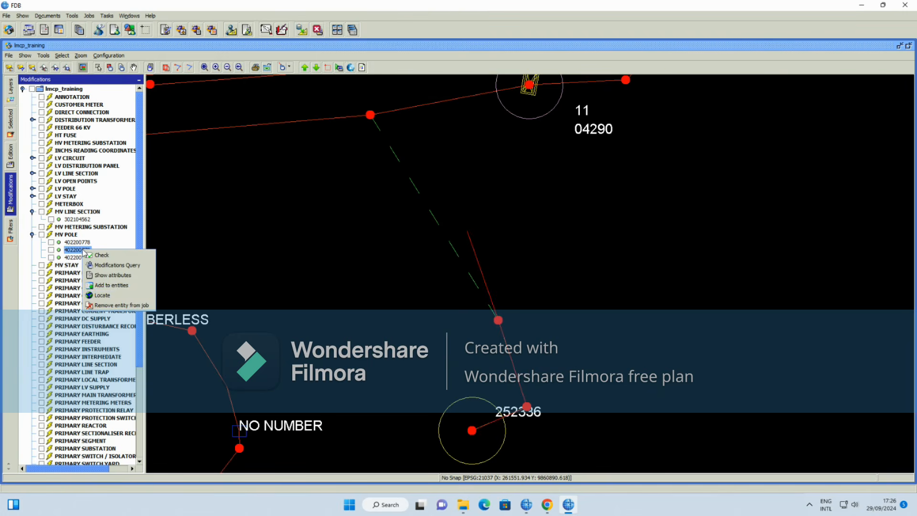
pyautogui.click(76, 242)
pyautogui.rightClick(77, 242)
pyautogui.click(95, 259)
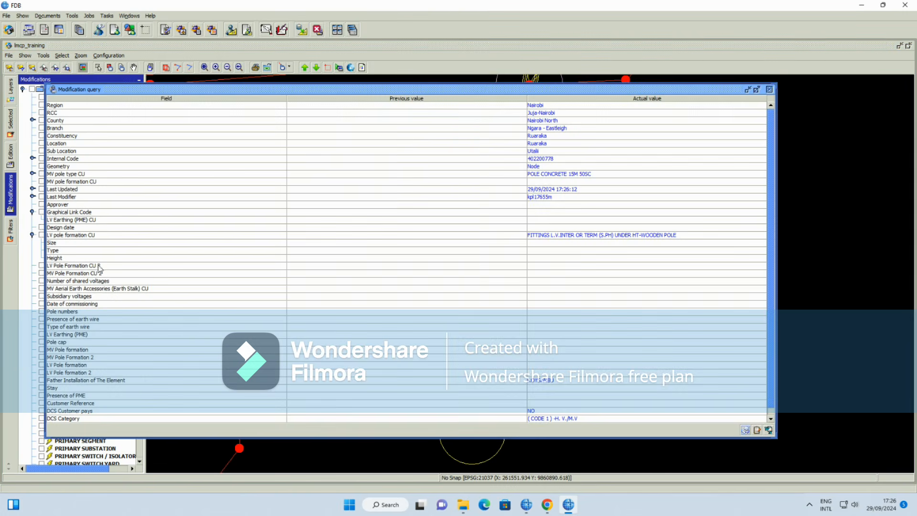
pyautogui.click(758, 90)
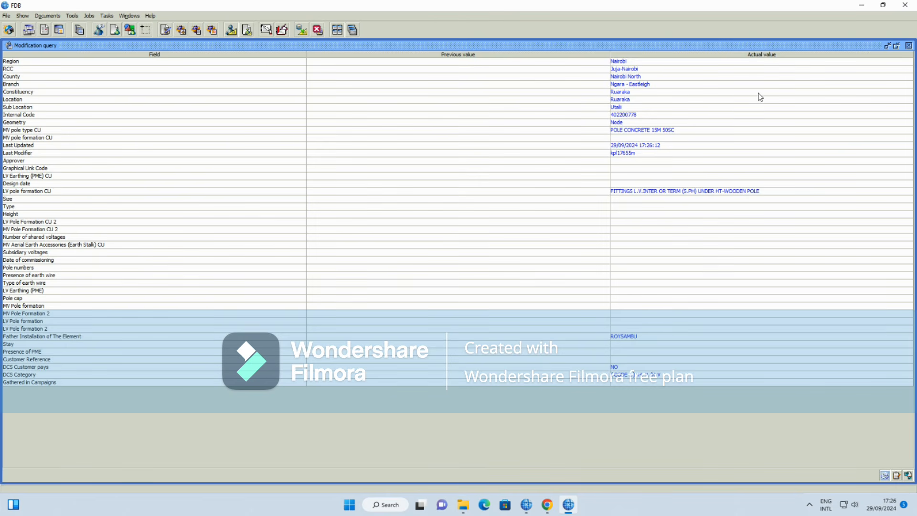
pyautogui.click(909, 45)
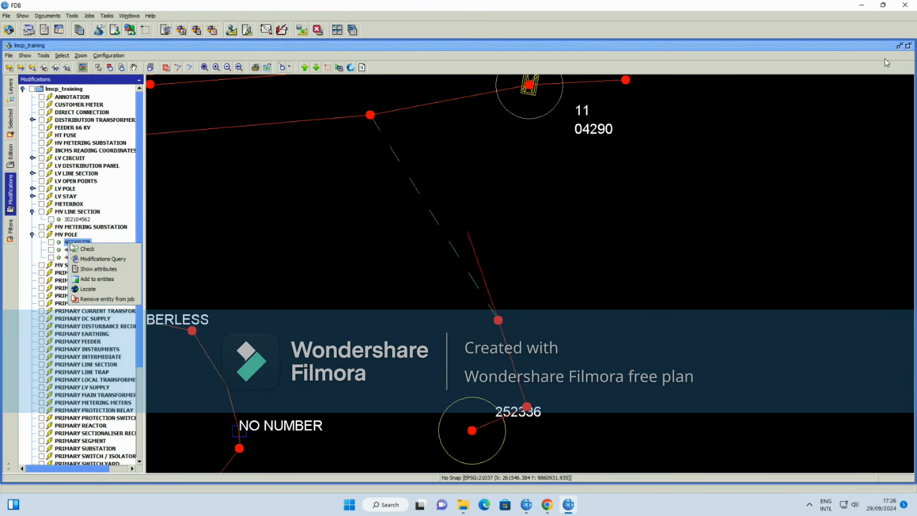
# Reopen the attributes of MV pole 402200778, tick Father Installation of The Element, and close the attributes window
pyautogui.click(91, 270)
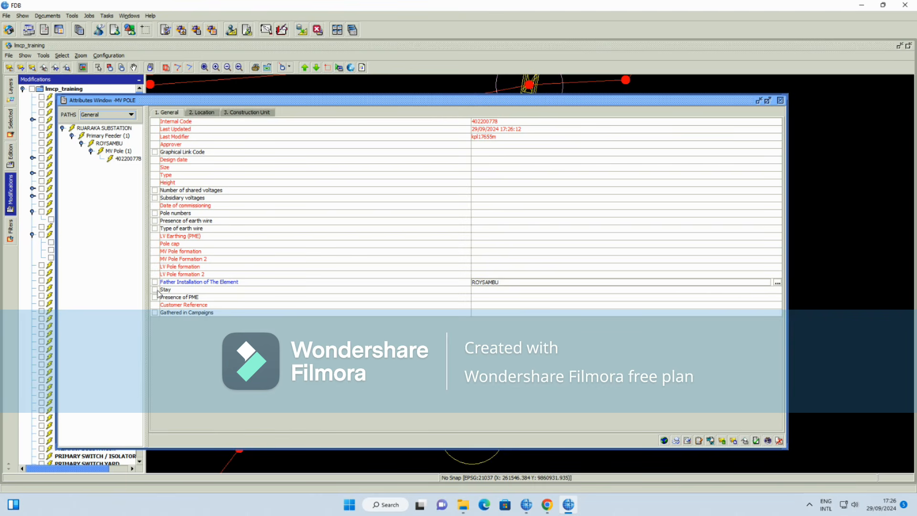
pyautogui.click(155, 282)
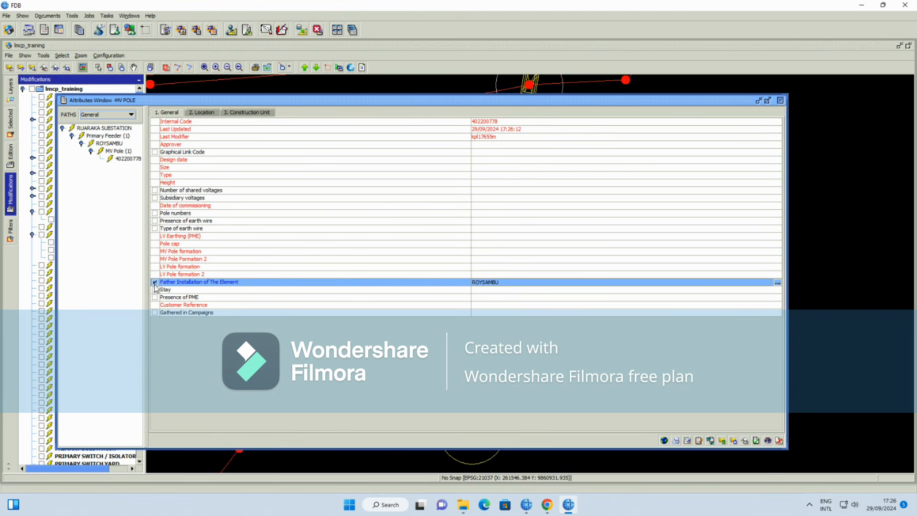
pyautogui.click(745, 440)
pyautogui.click(438, 271)
pyautogui.click(781, 100)
# Apply the copied attributes to MV pole 402200779 so its Father Installation of The Element is ROYSAMBU, save, and close its attributes
pyautogui.click(76, 258)
pyautogui.rightClick(68, 251)
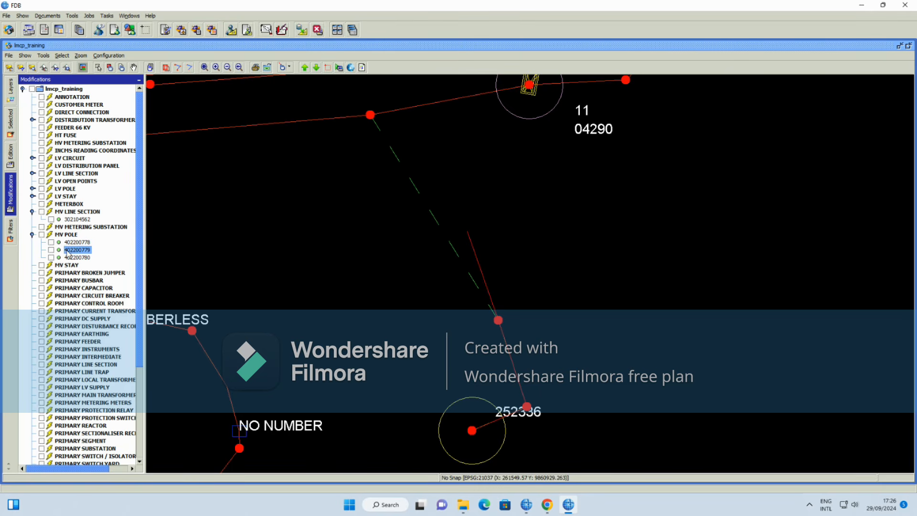
pyautogui.click(96, 276)
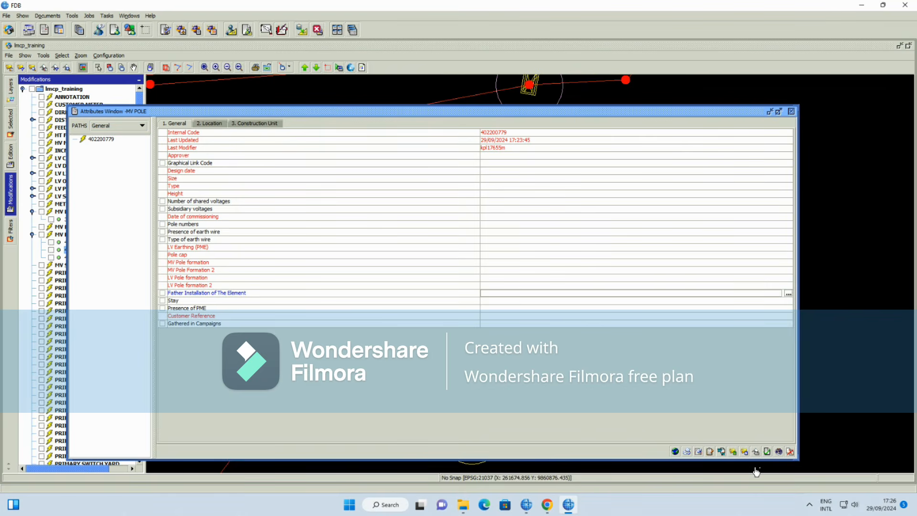
pyautogui.click(734, 453)
pyautogui.click(766, 452)
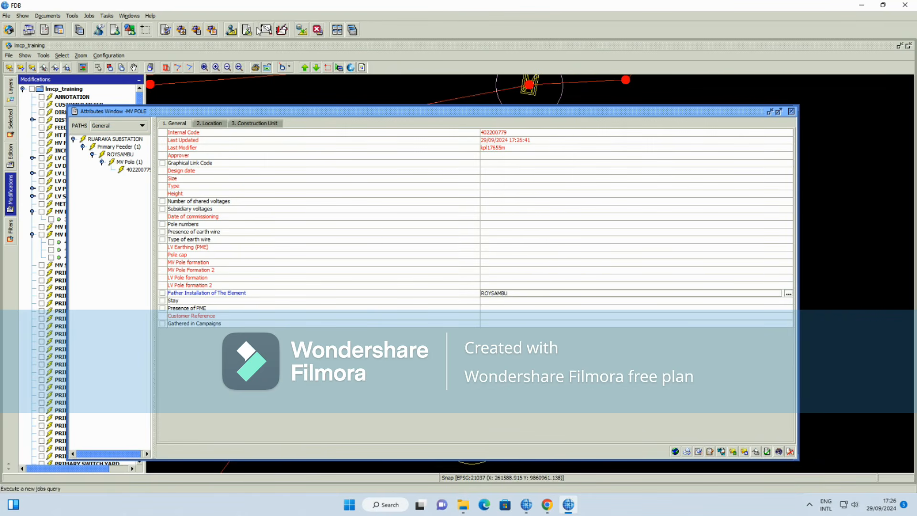
pyautogui.click(254, 122)
pyautogui.click(791, 111)
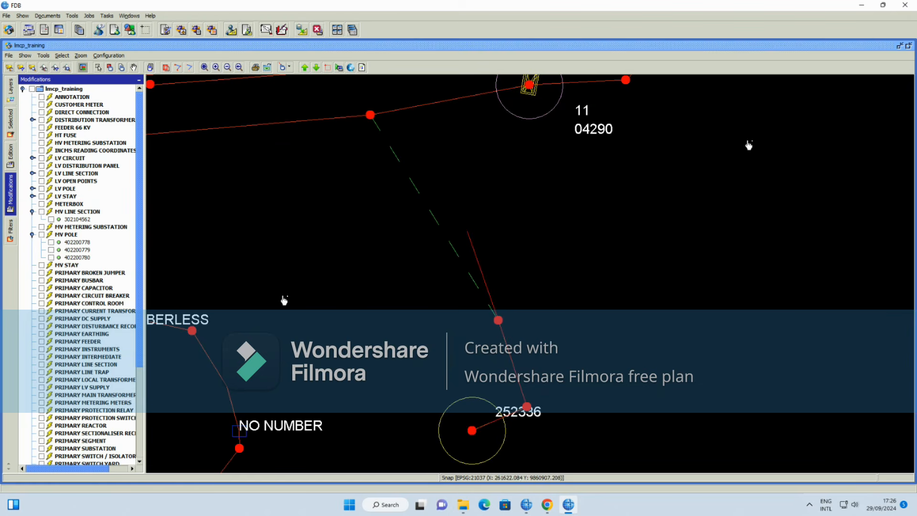
# Apply ROYSAMBU as Father Installation of The Element for MV pole 402200780, save the change, and close its attributes
pyautogui.click(76, 258)
pyautogui.rightClick(75, 259)
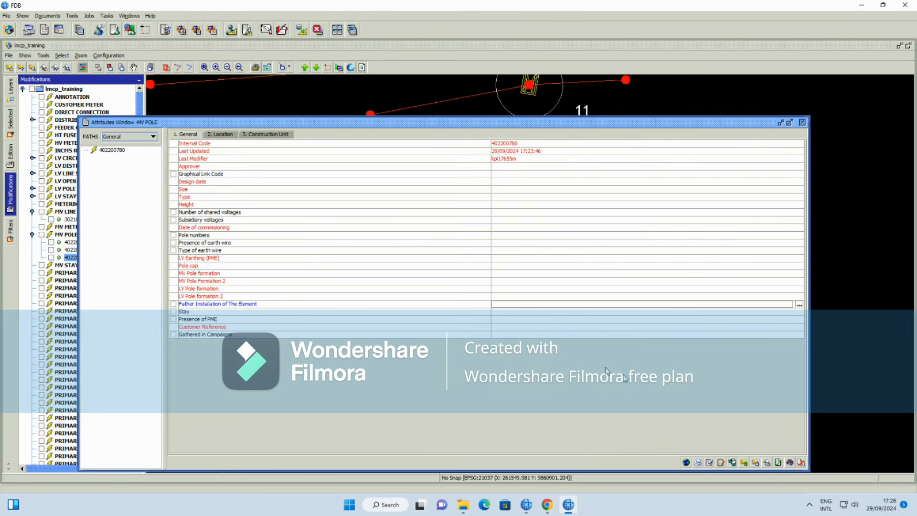
pyautogui.click(745, 465)
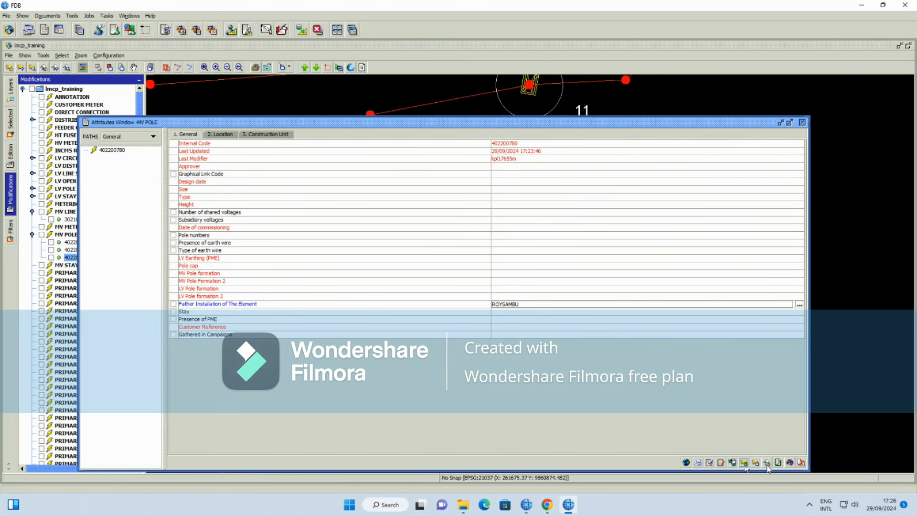
pyautogui.click(780, 463)
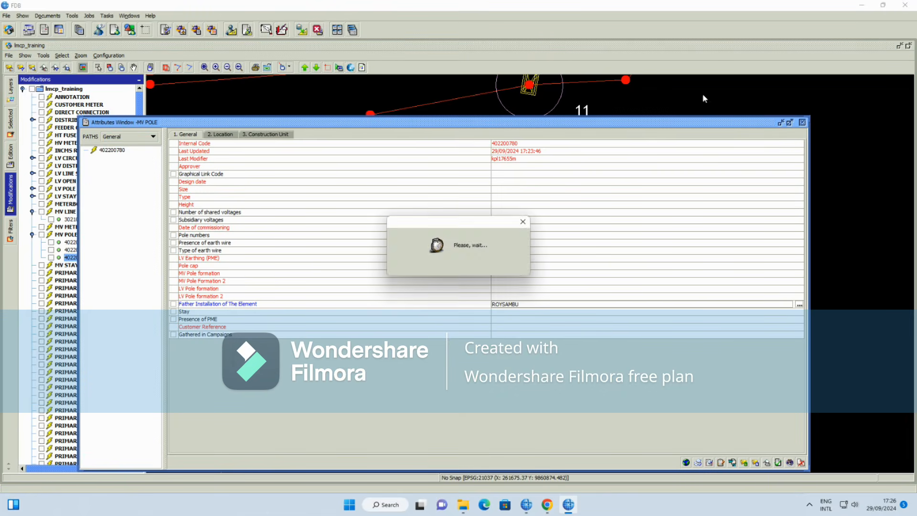
pyautogui.click(803, 122)
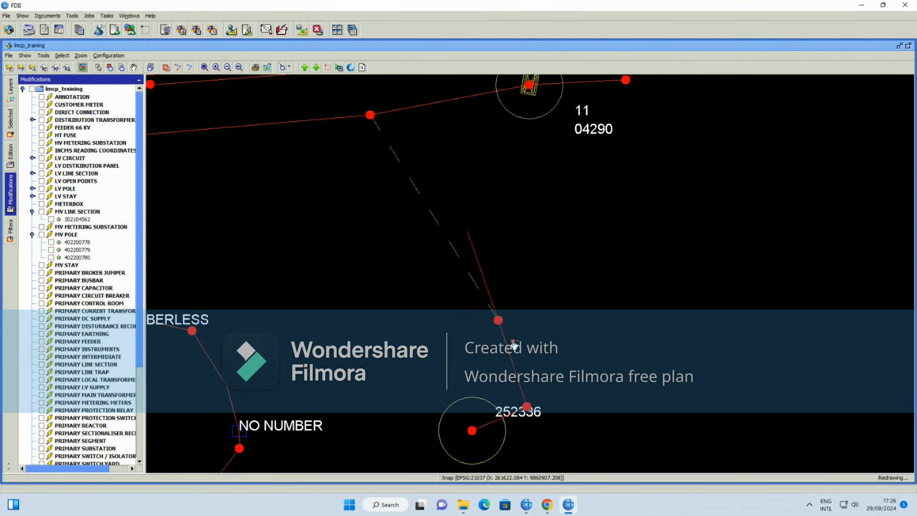
# Select the dashed green MV line section on the map to highlight its points
pyautogui.scroll(3, 500, 343)
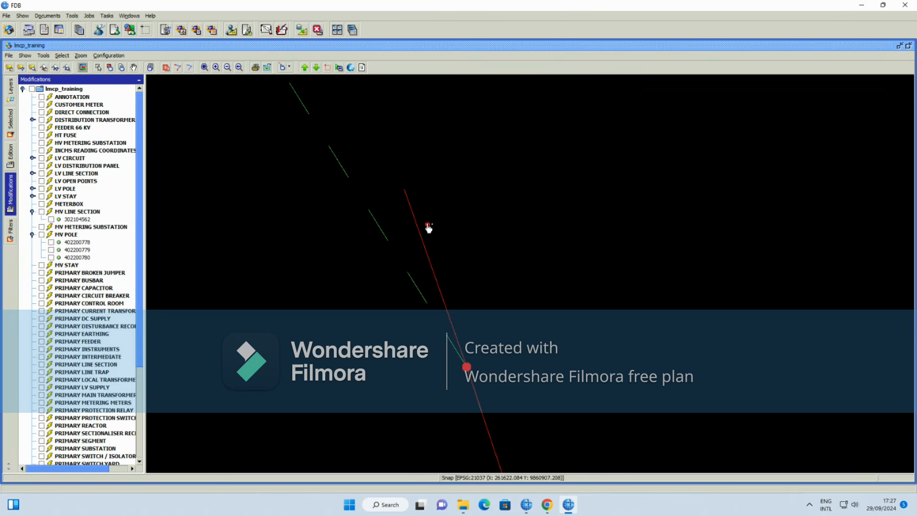
pyautogui.scroll(-3, 522, 319)
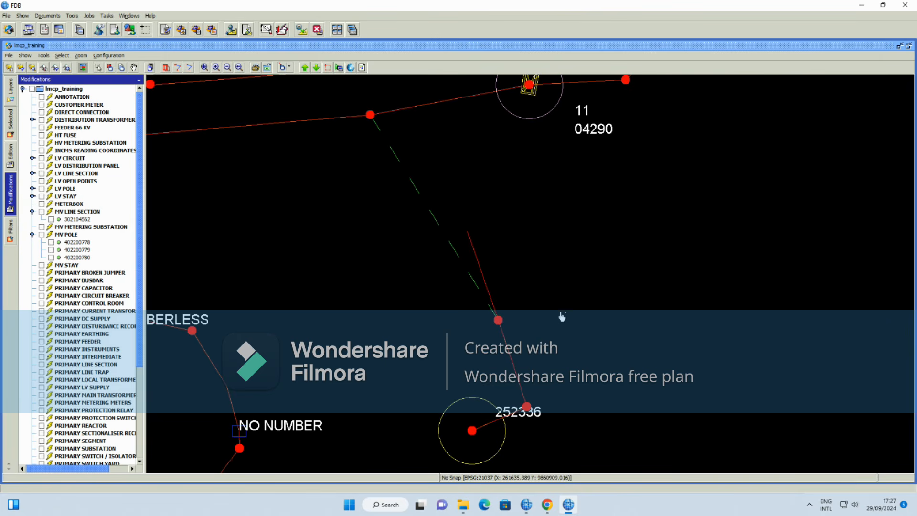
pyautogui.click(178, 68)
pyautogui.click(457, 256)
# Add the SHP task containing the MV stays to the lmcp_training job and confirm including it
pyautogui.click(106, 15)
pyautogui.moveTo(88, 17)
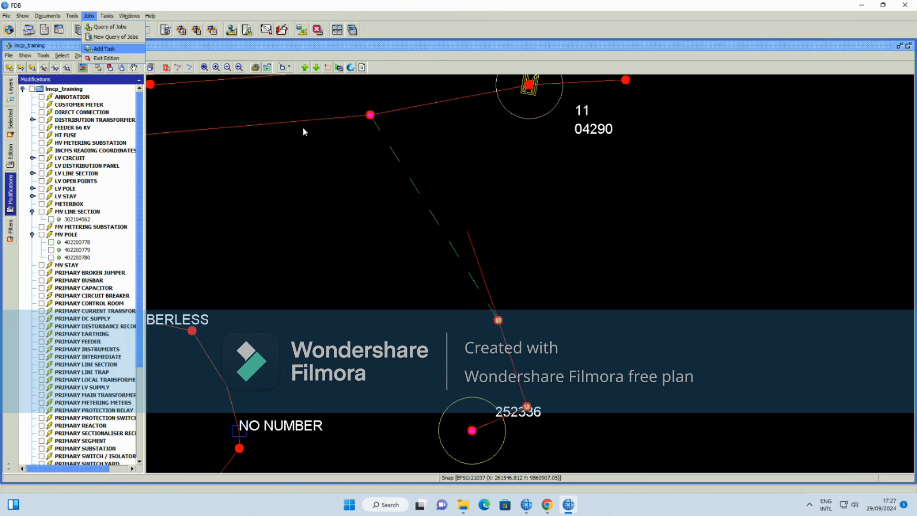
pyautogui.press('Return')
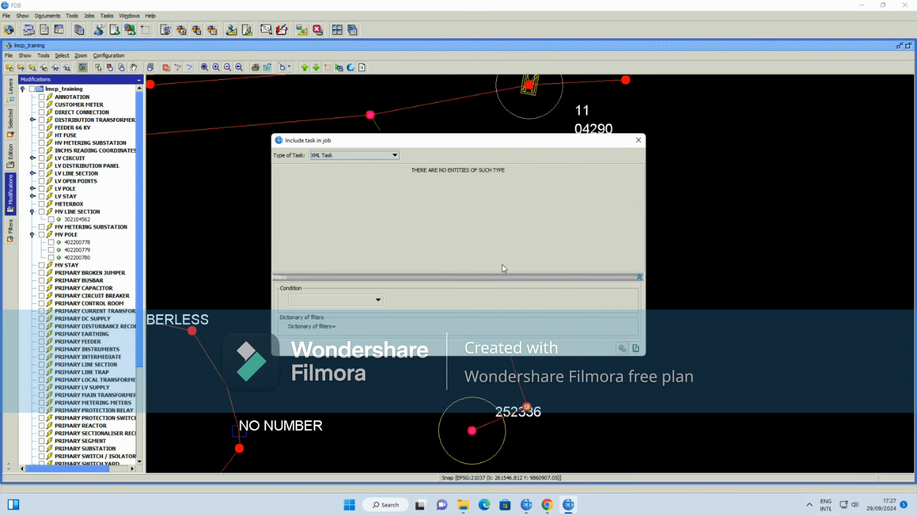
pyautogui.click(353, 155)
pyautogui.click(321, 181)
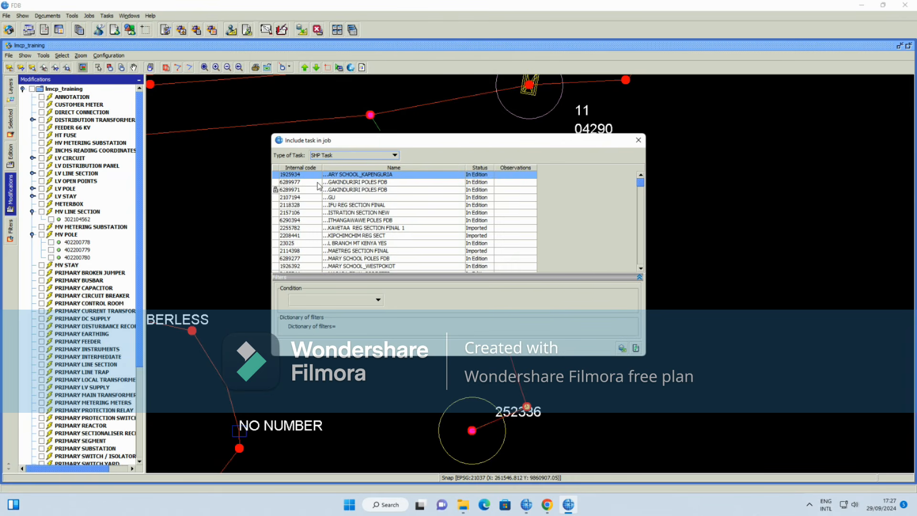
pyautogui.click(289, 168)
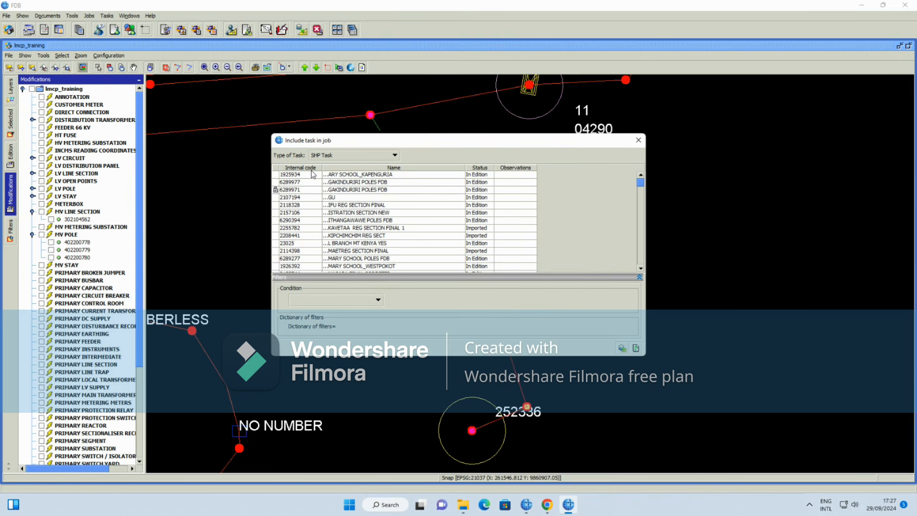
pyautogui.doubleClick(327, 182)
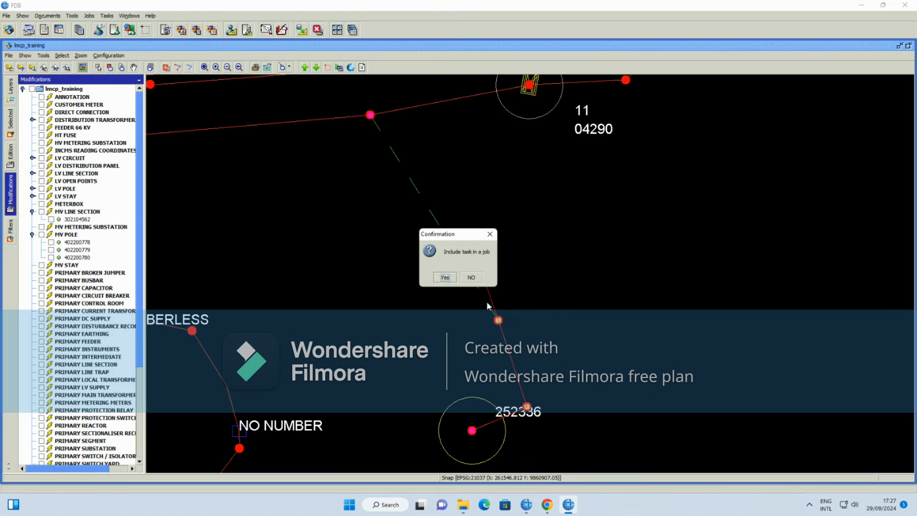
pyautogui.click(444, 277)
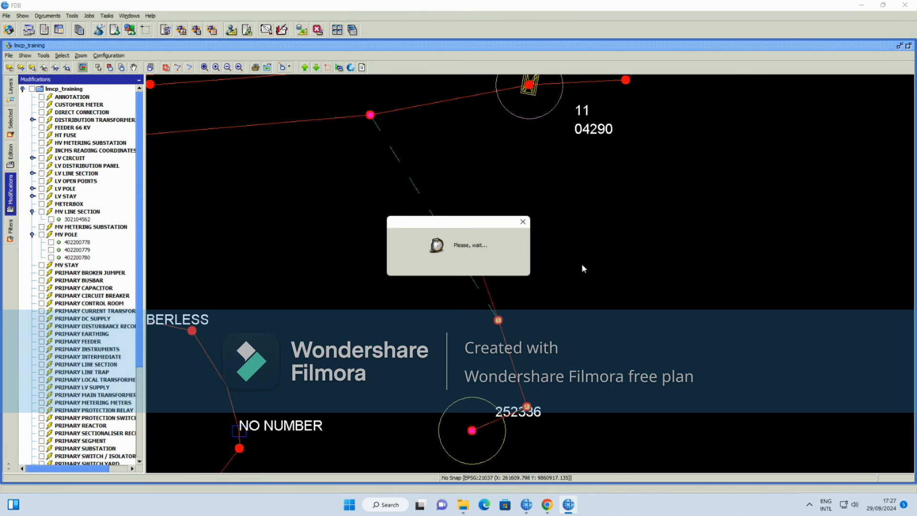
pyautogui.click(559, 240)
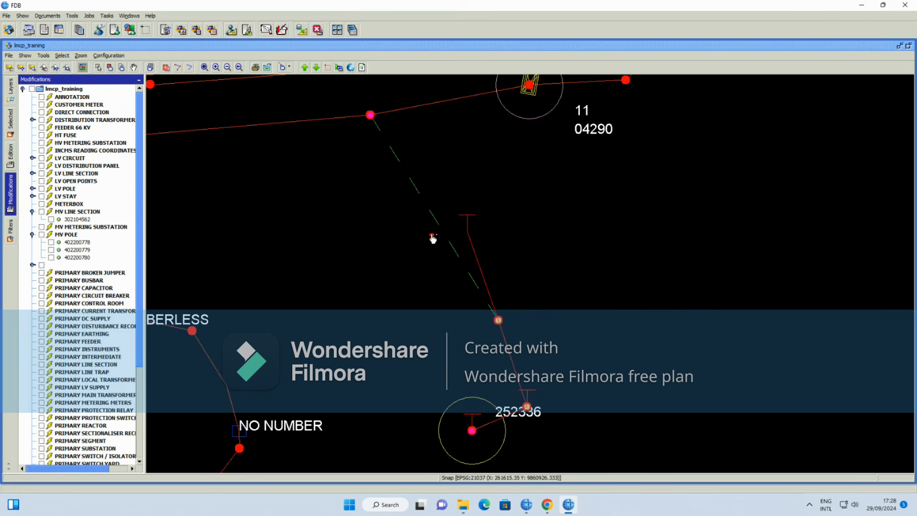
# Move the MV stay at the loose end of the red line onto the existing pole at the dashed line's upper end
pyautogui.click(11, 155)
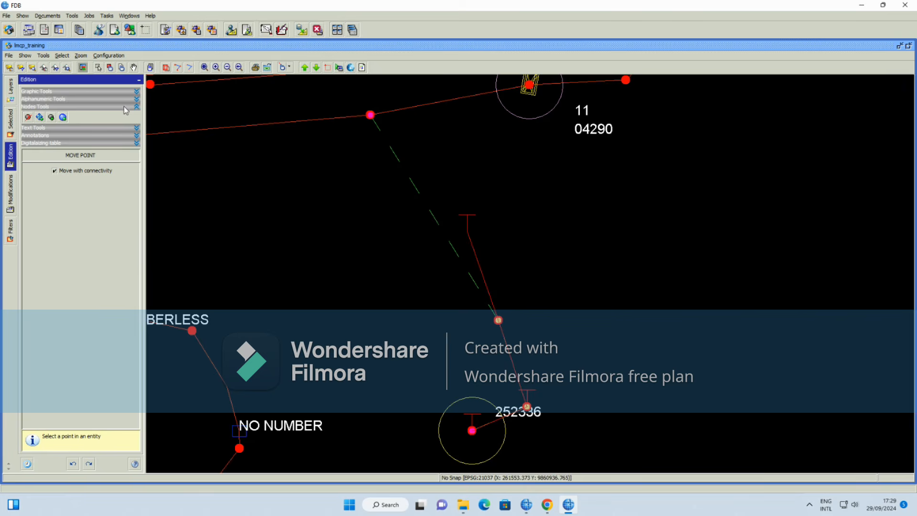
pyautogui.click(137, 91)
pyautogui.click(85, 102)
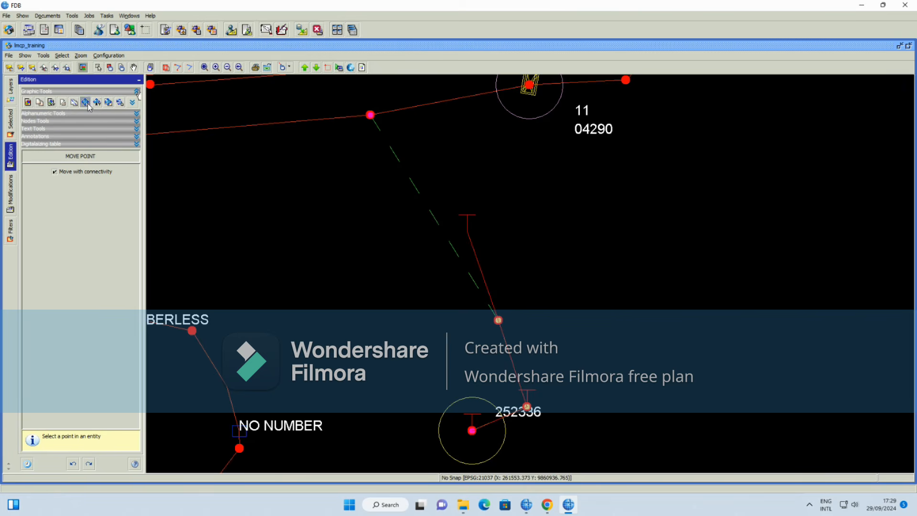
pyautogui.click(468, 235)
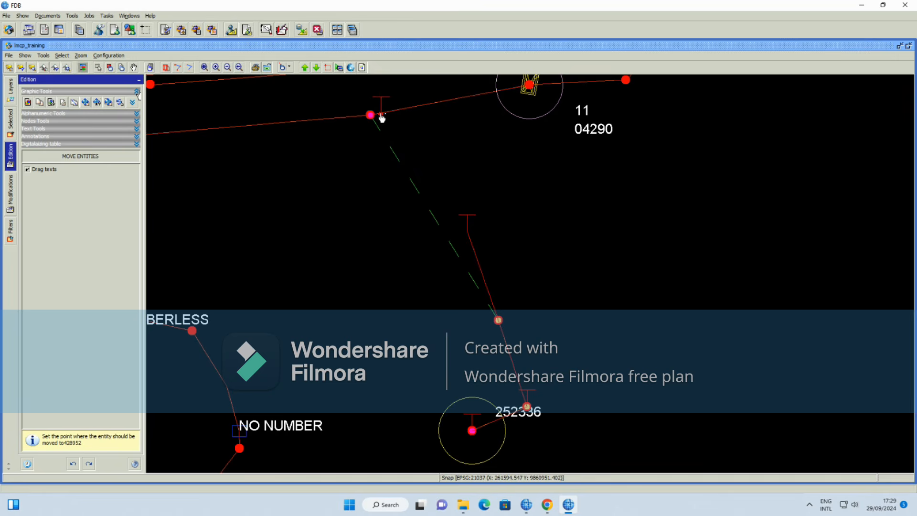
pyautogui.click(370, 115)
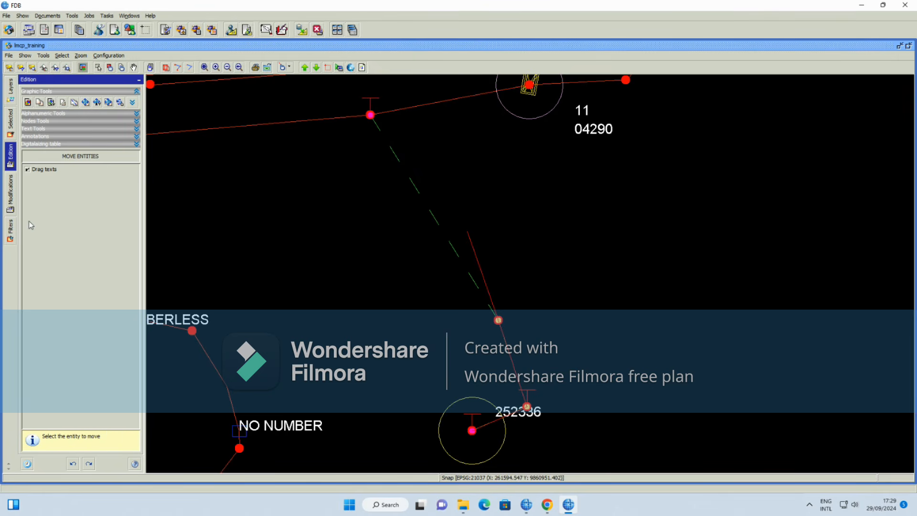
# Review the attributes of MV stay 428953, ticking Date of Comissioning and MV Pole, check its Construction Units, and close the window
pyautogui.click(14, 199)
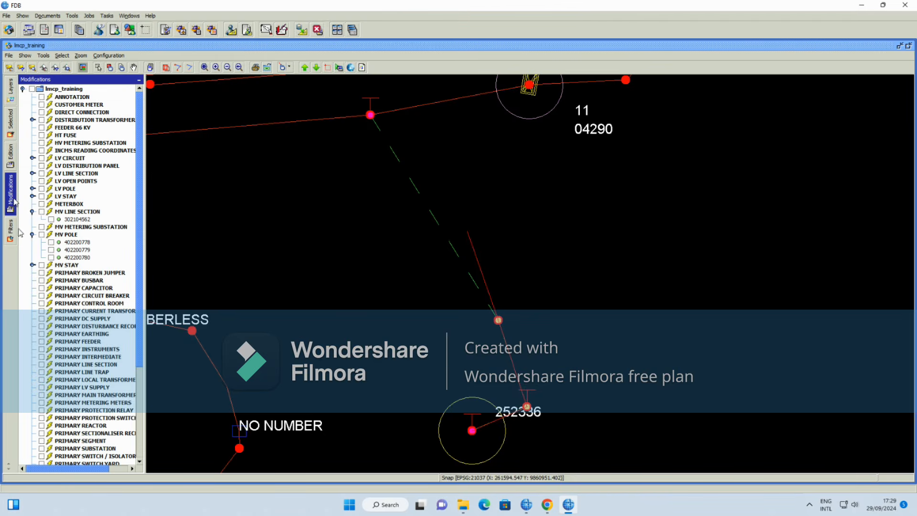
pyautogui.click(32, 265)
pyautogui.rightClick(71, 280)
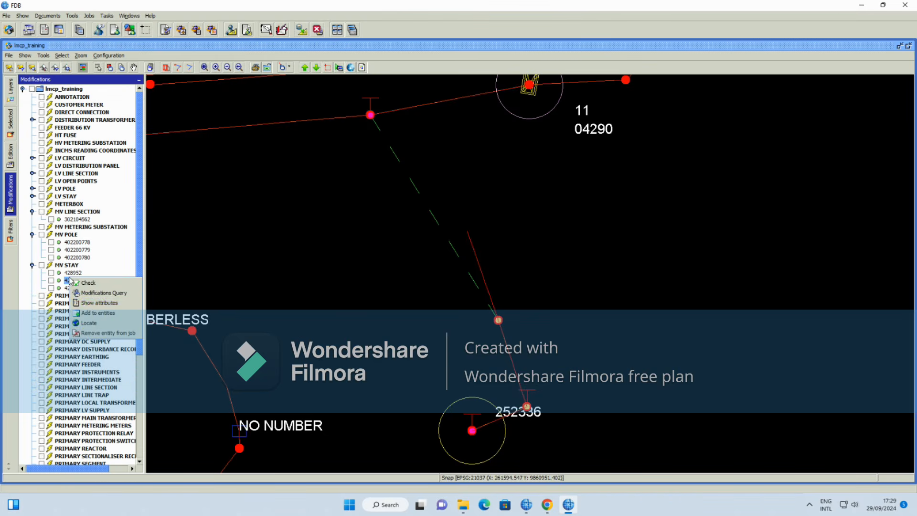
pyautogui.click(99, 303)
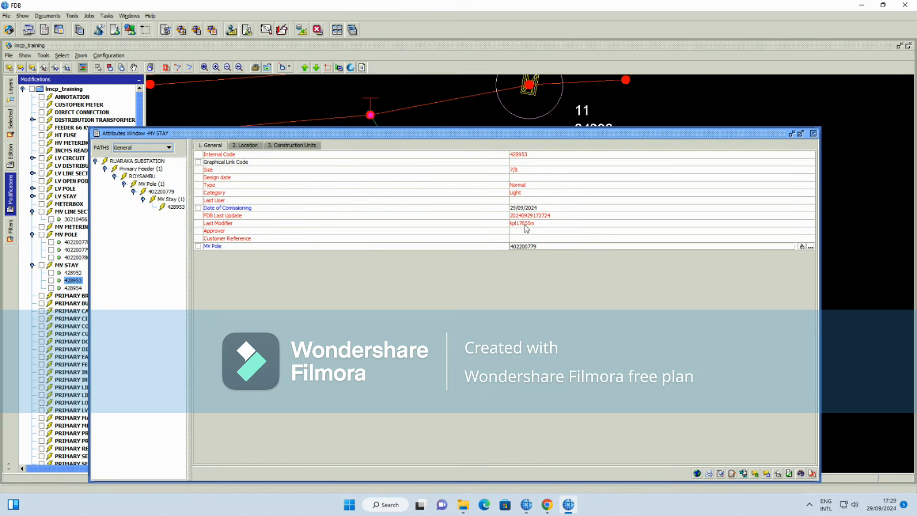
pyautogui.click(201, 208)
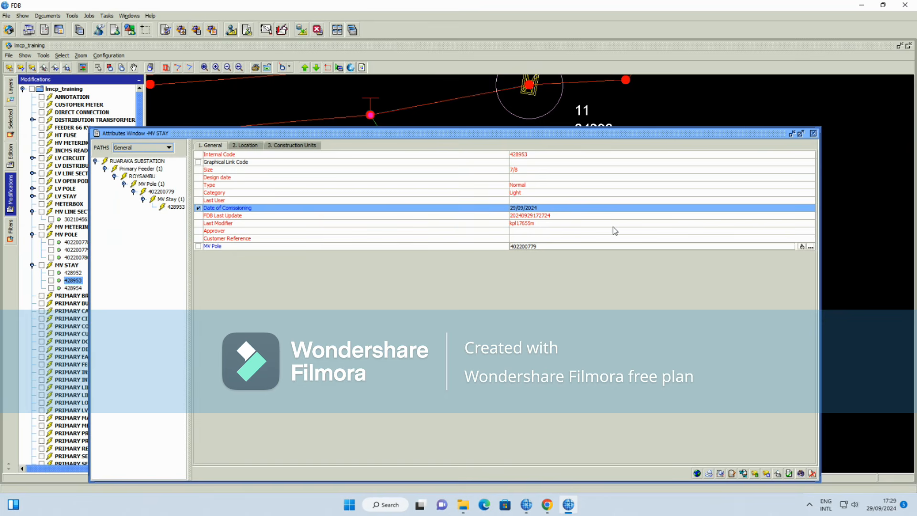
pyautogui.click(198, 245)
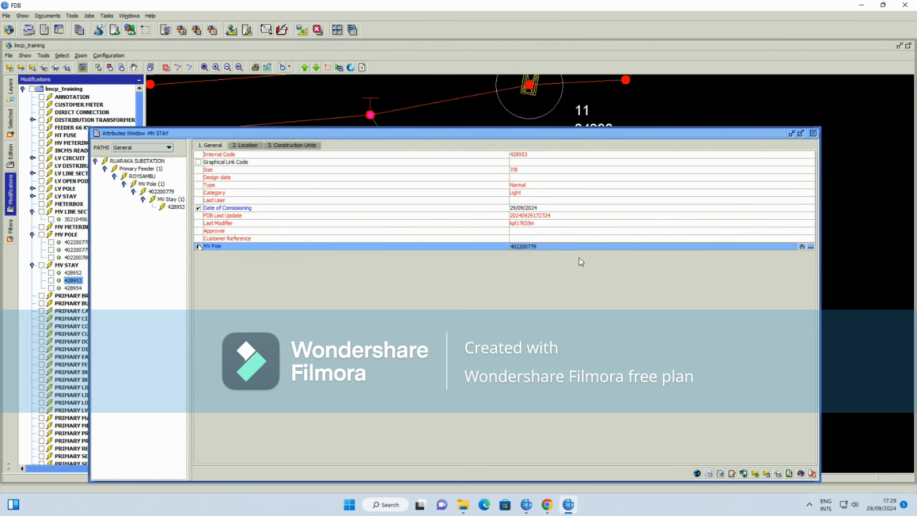
pyautogui.click(293, 145)
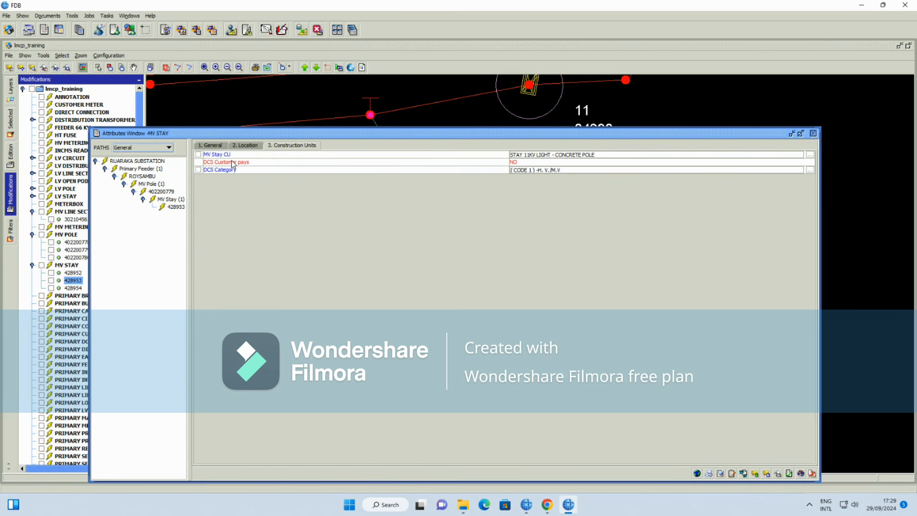
pyautogui.click(577, 157)
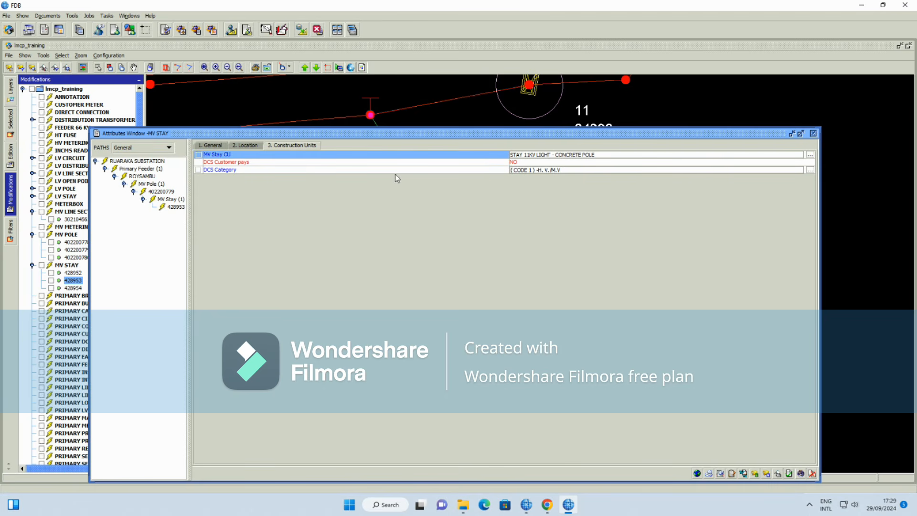
pyautogui.click(813, 134)
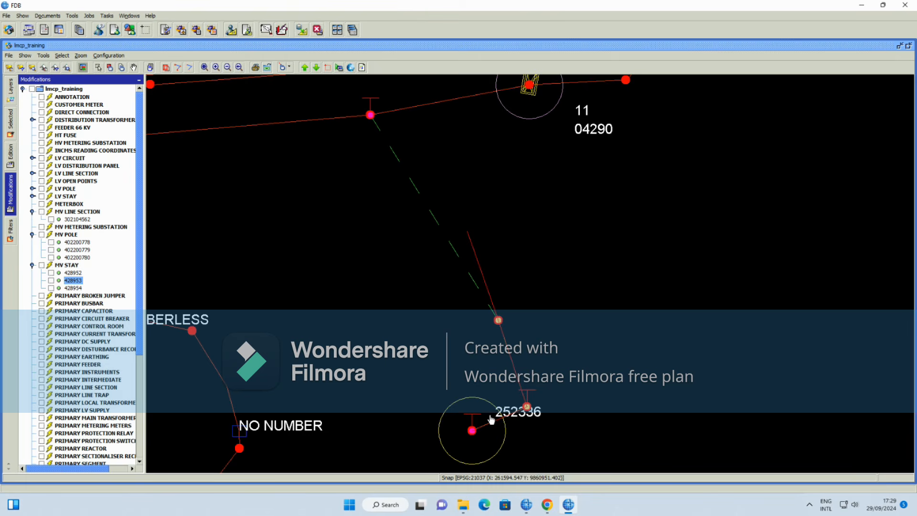
# Create a secondary substation with Edit attributes enabled on the pole at the dashed line's lower end, and open its Substation Name for entry
pyautogui.click(11, 158)
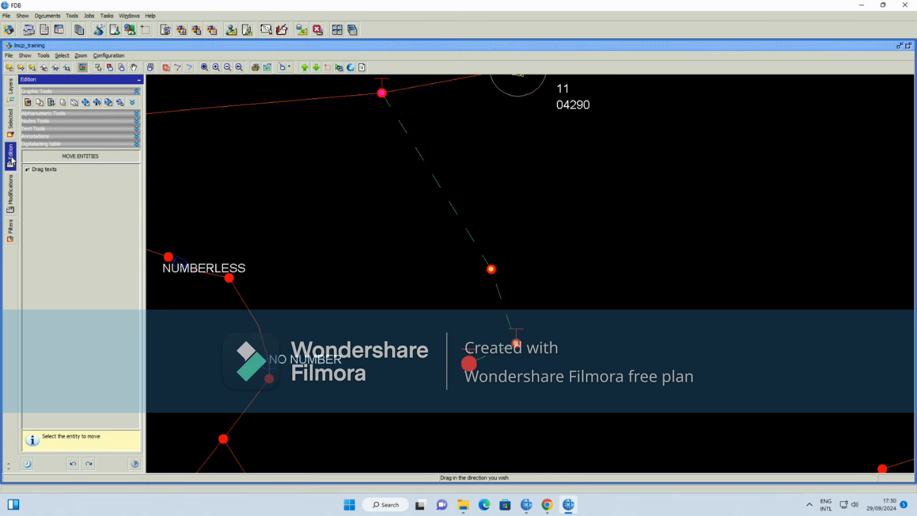
pyautogui.click(28, 103)
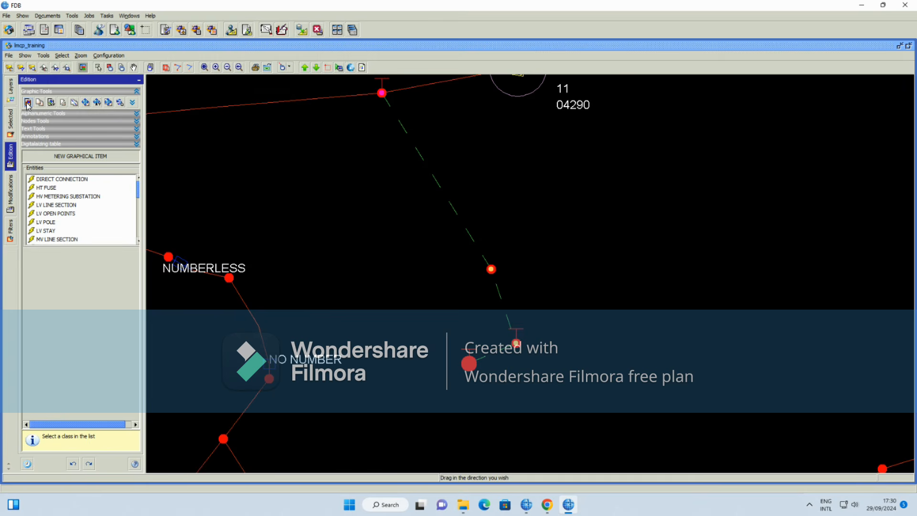
pyautogui.scroll(-6, 76, 213)
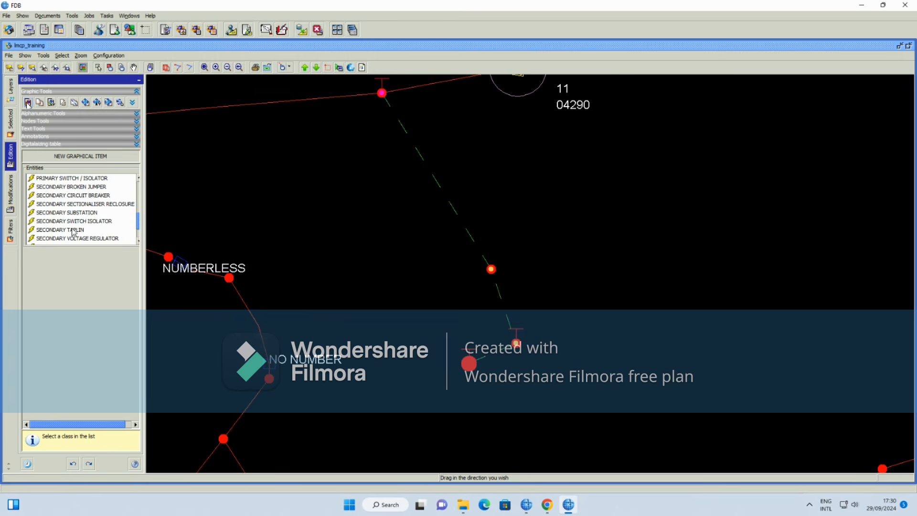
pyautogui.click(66, 213)
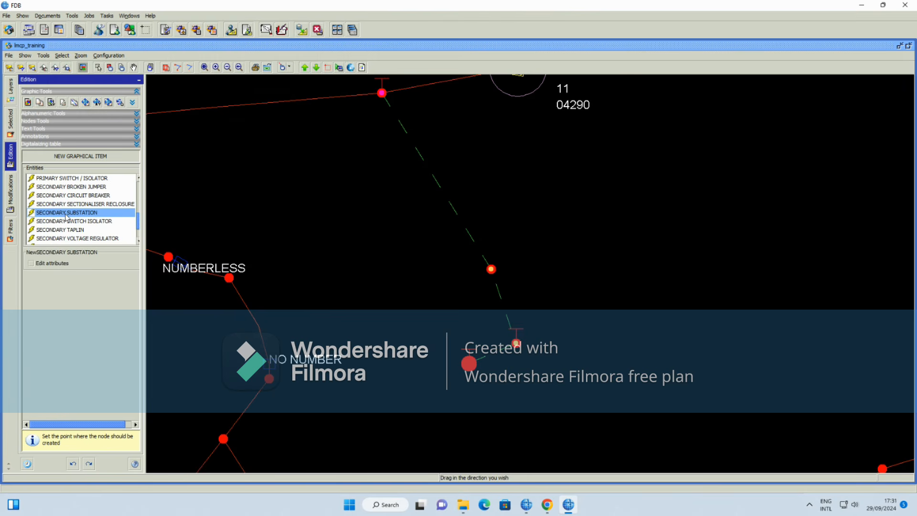
pyautogui.click(30, 264)
pyautogui.click(468, 364)
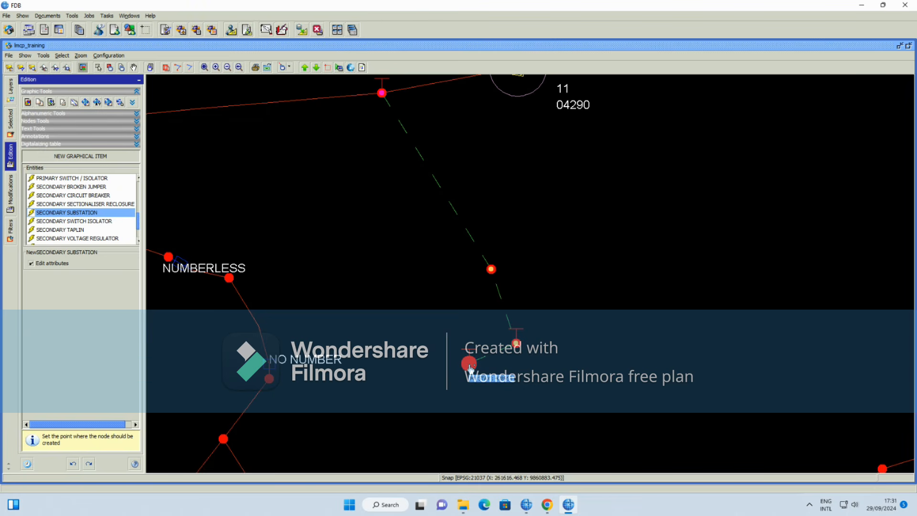
pyautogui.click(470, 367)
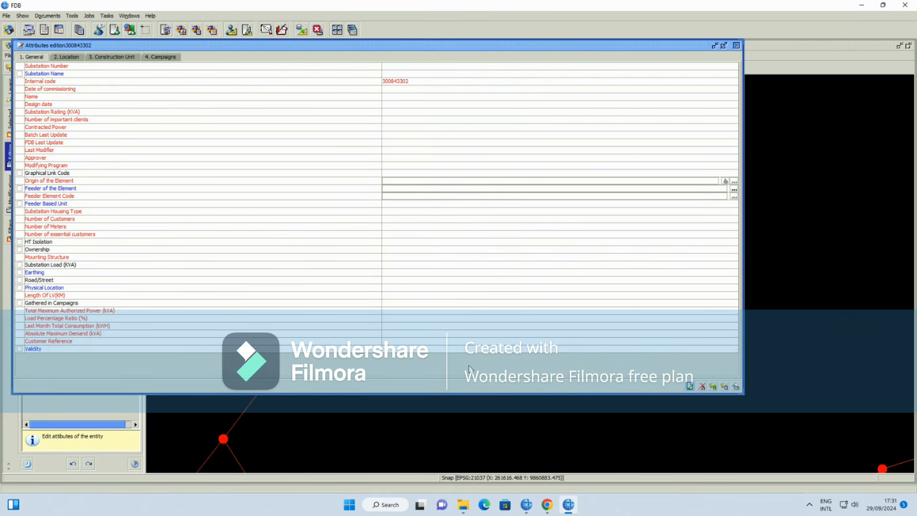
pyautogui.click(389, 75)
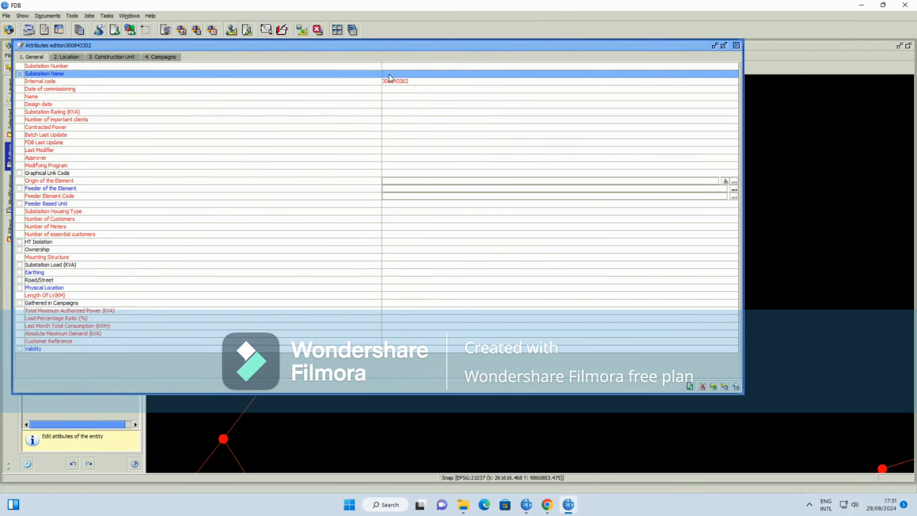
pyautogui.click(395, 75)
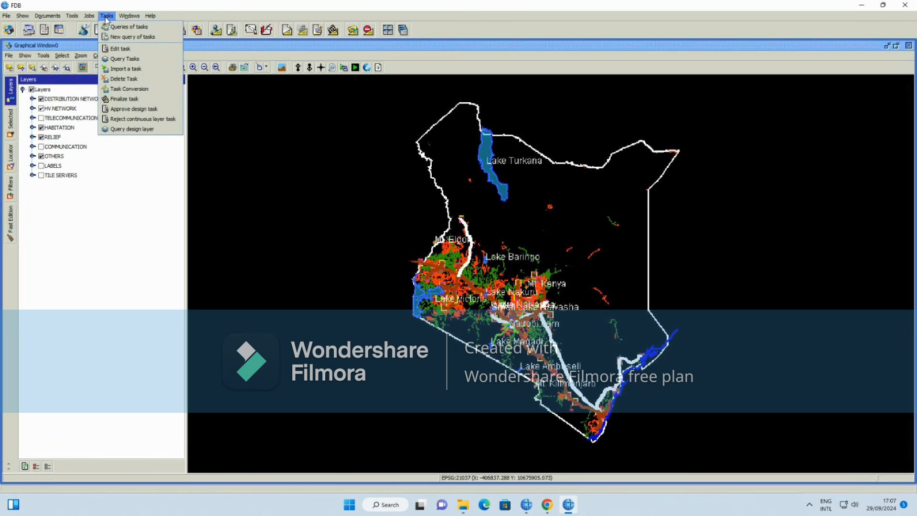